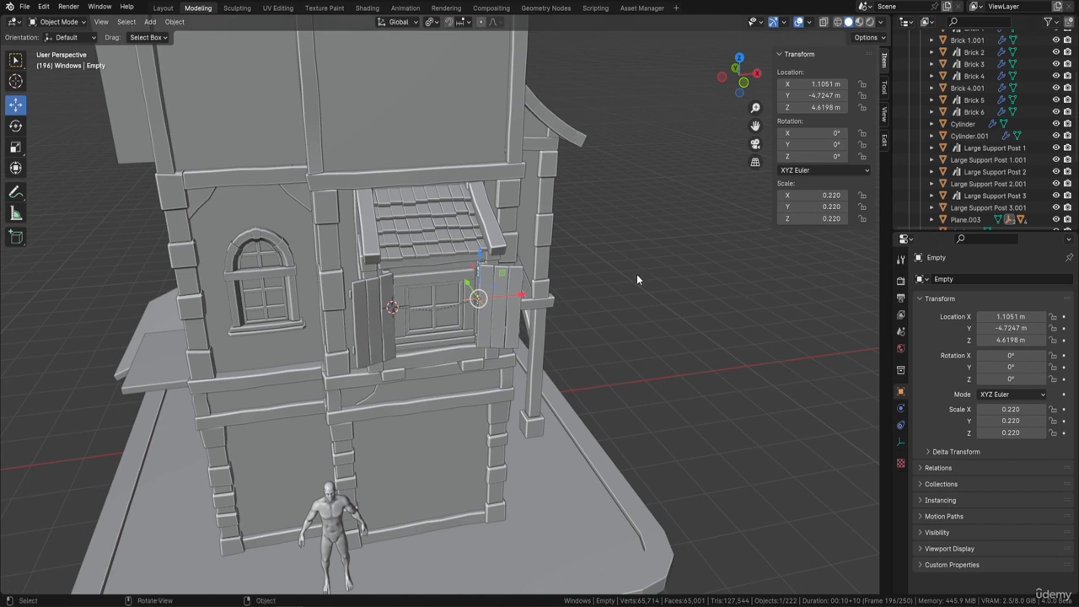
Select the panelled window under the small tiled roof and display the viewport in material preview shading
middle_click_drag(497, 257, 516, 251)
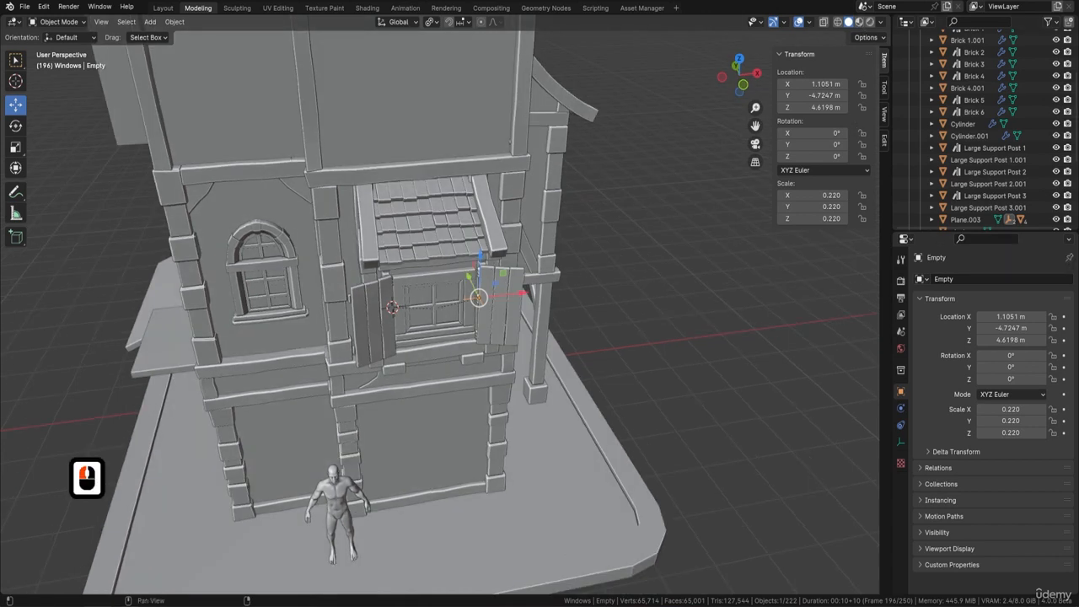
key("Tab")
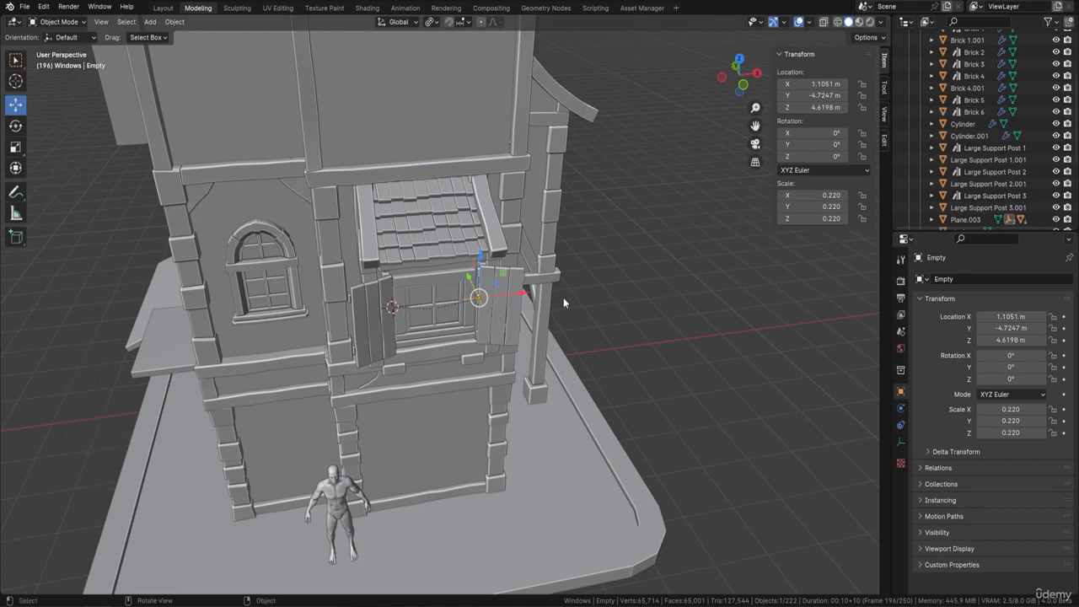
scroll(492, 325, "up", 3)
middle_click_drag(491, 326, 530, 282)
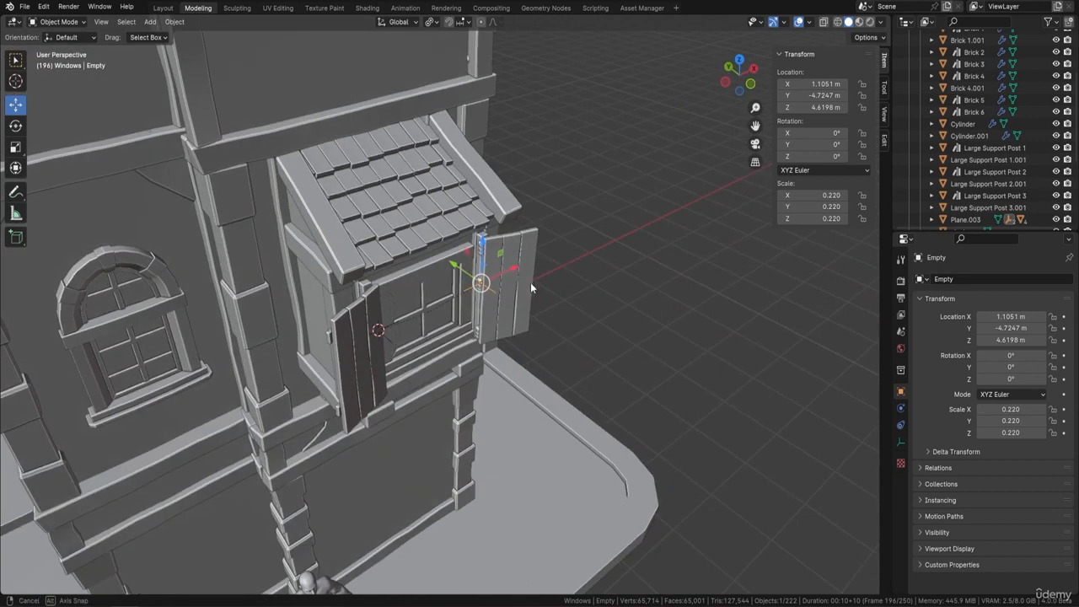
scroll(470, 269, "up", 3)
middle_click_drag(492, 252, 487, 254)
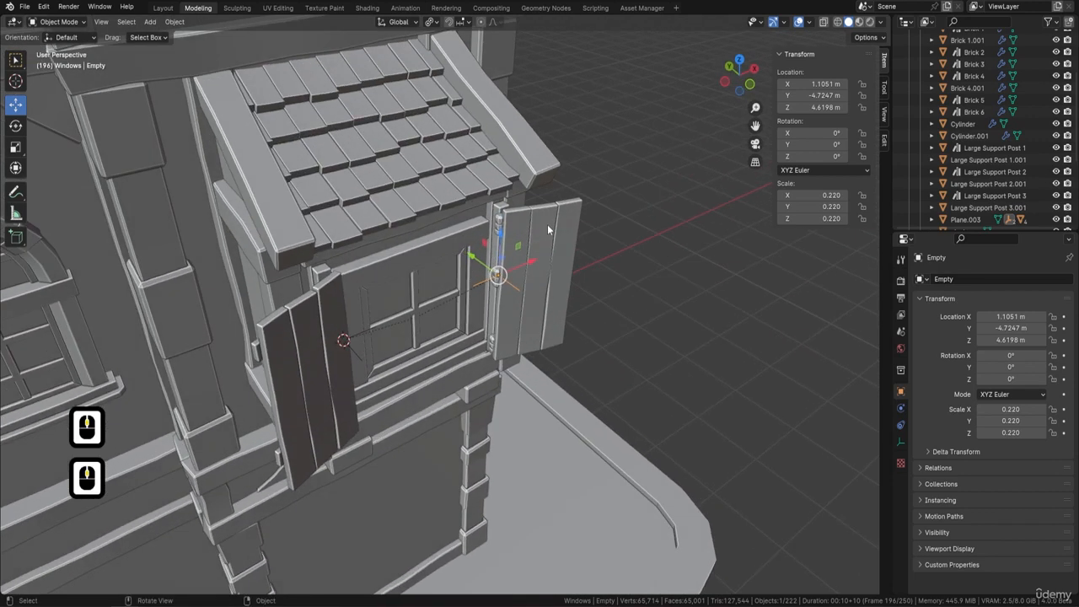
scroll(536, 224, "up", 2)
left_click(472, 202)
middle_click_drag(582, 211, 576, 196)
middle_click_drag(471, 193, 739, 107)
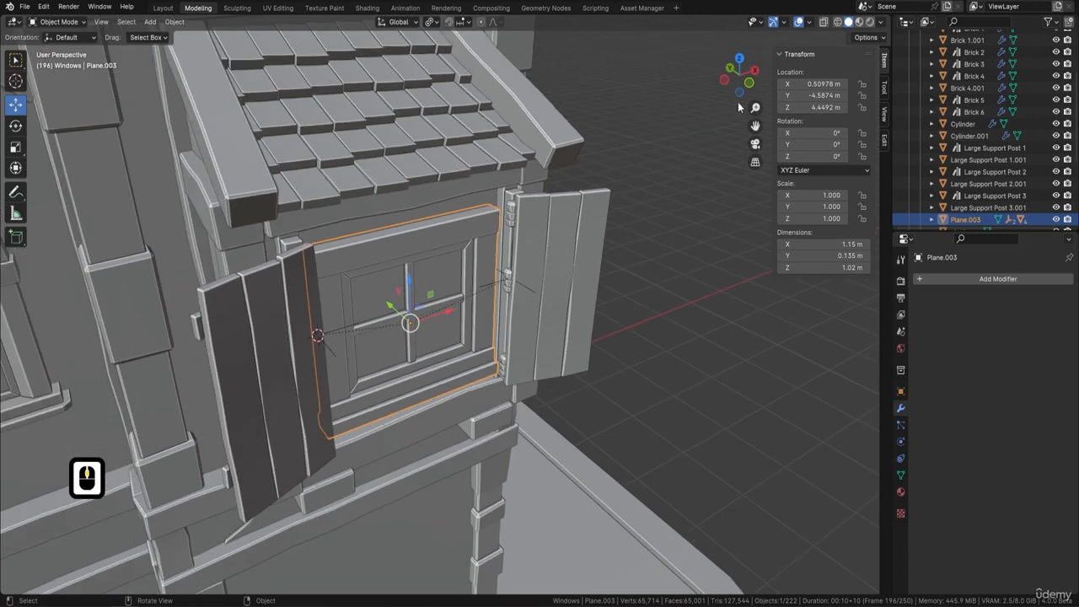
left_click(857, 22)
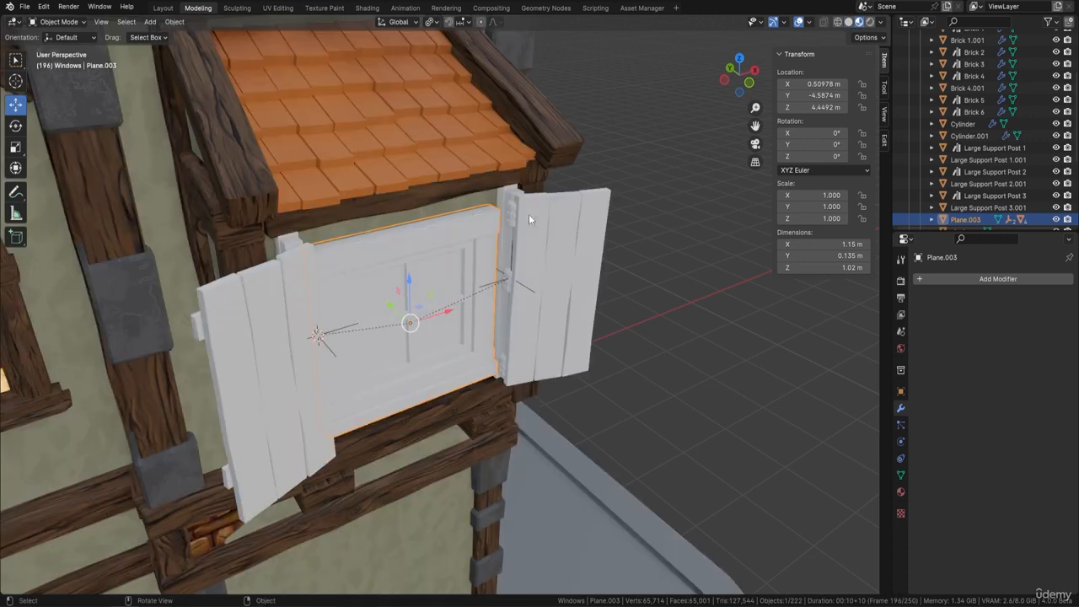
Add the window's outer frame and both wooden shutters to the selection
middle_click_drag(529, 214, 480, 252)
scroll(481, 251, "up", 2)
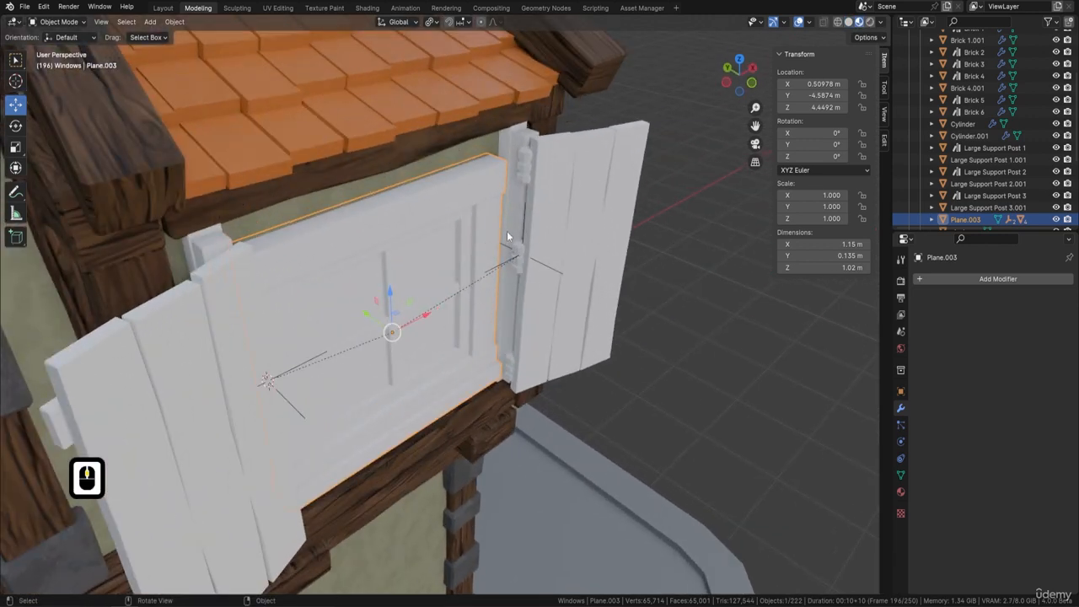
key("shift")
left_click(507, 143, "shift")
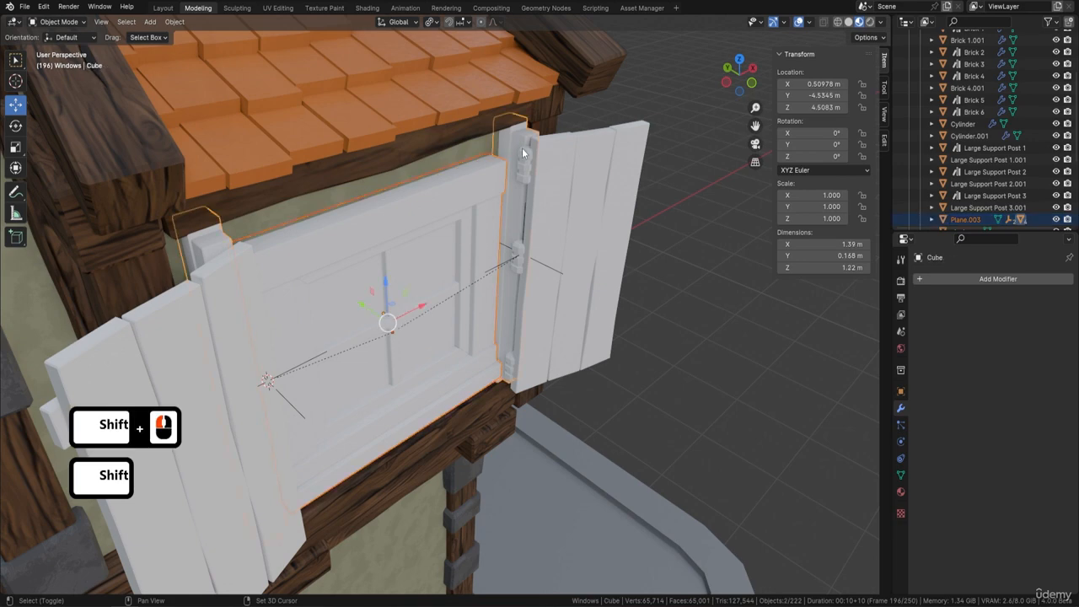
left_click(576, 166, "shift")
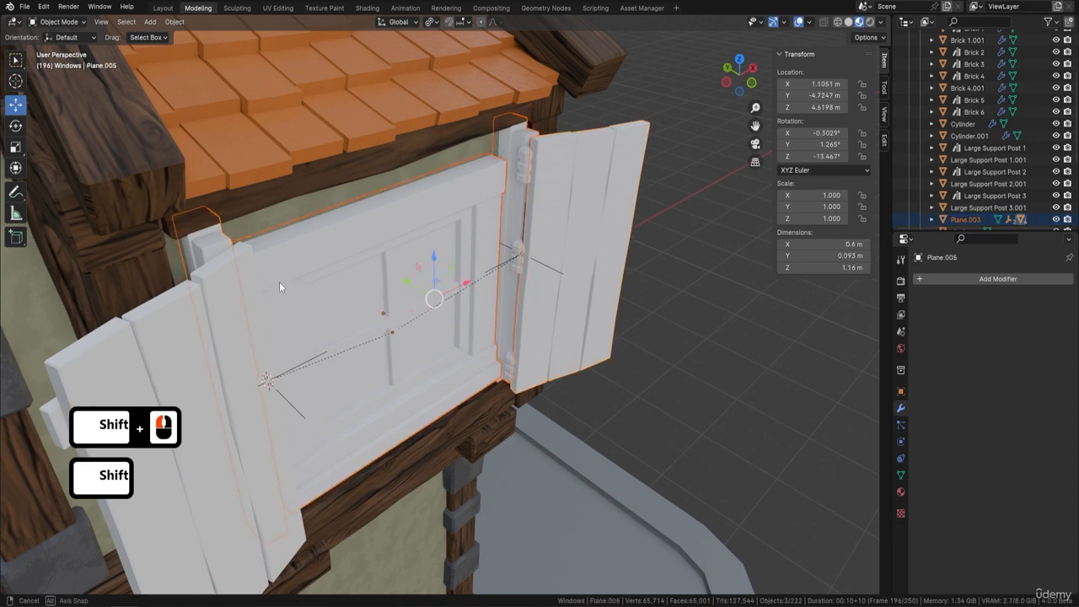
middle_click_drag(279, 282, 198, 254)
left_click(198, 254, "shift")
scroll(434, 268, "down", 2)
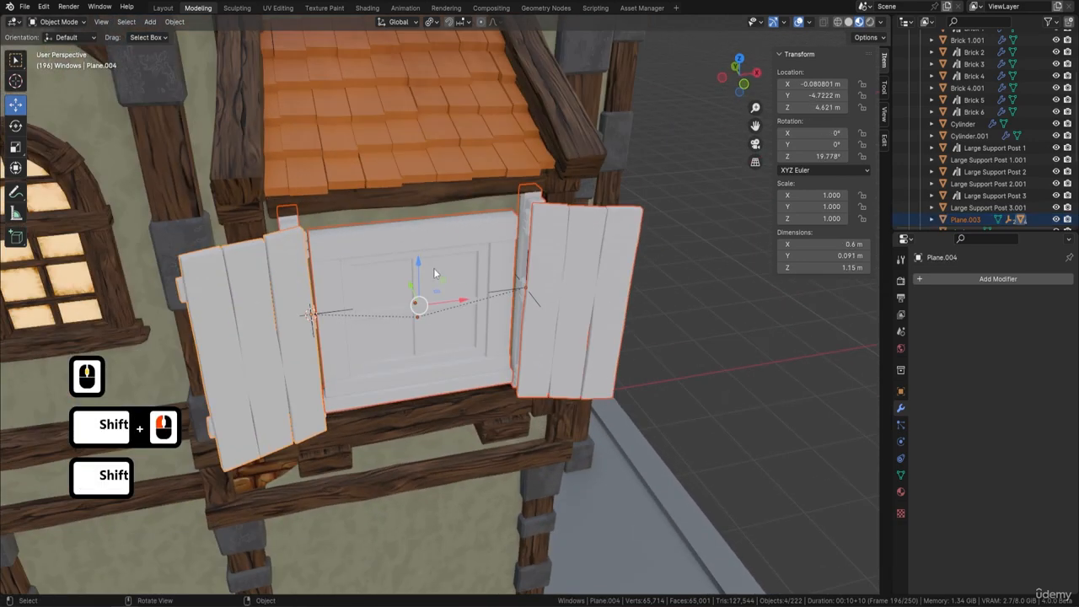
middle_click_drag(433, 270, 509, 237)
left_click(489, 226, "shift")
middle_click_drag(586, 263, 551, 288)
scroll(479, 284, "down", 1)
key("ctrl+z")
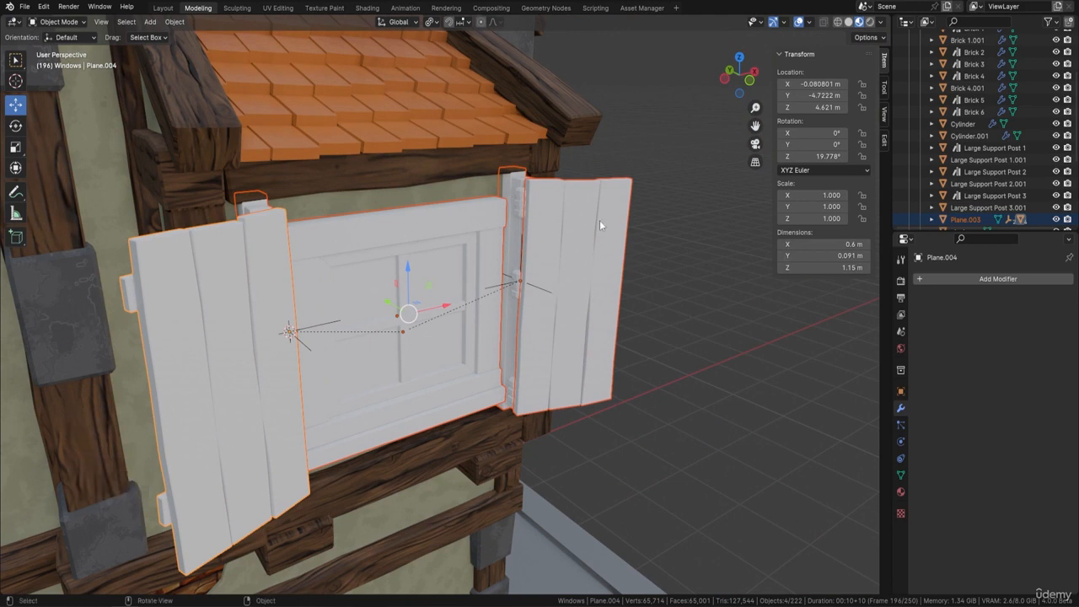
Link the wood material from the sloping roof beam beside the tiles to the selected window, frame and shutters
left_click(589, 119, "shift")
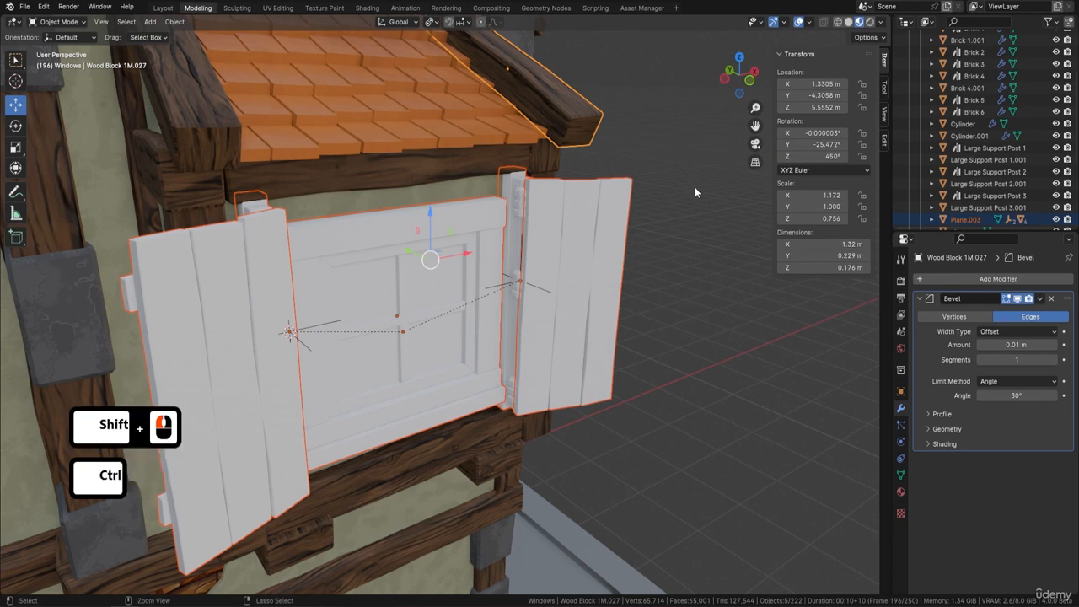
key("ctrl+l")
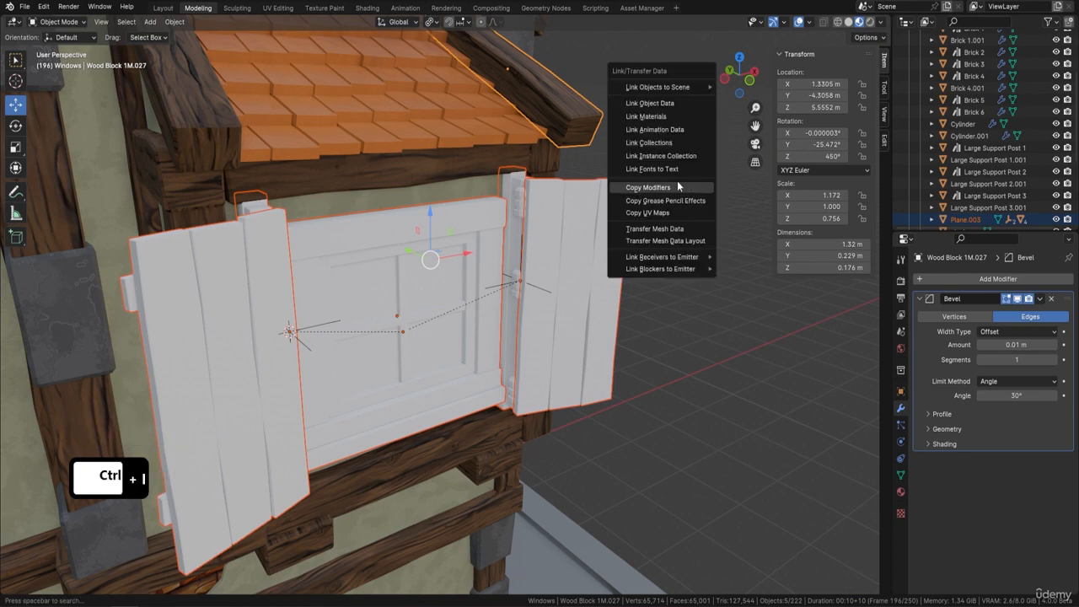
left_click(647, 117)
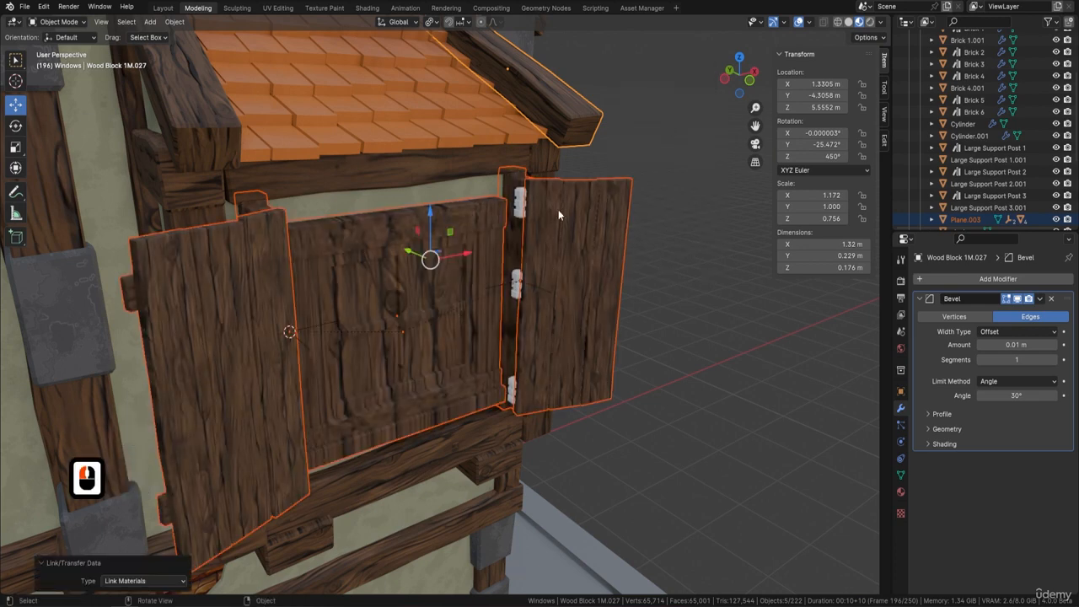
Unwrap all geometry of the selected window parts with Smart UV Project, keeping the 66° angle limit, and return to Object Mode
key("Tab")
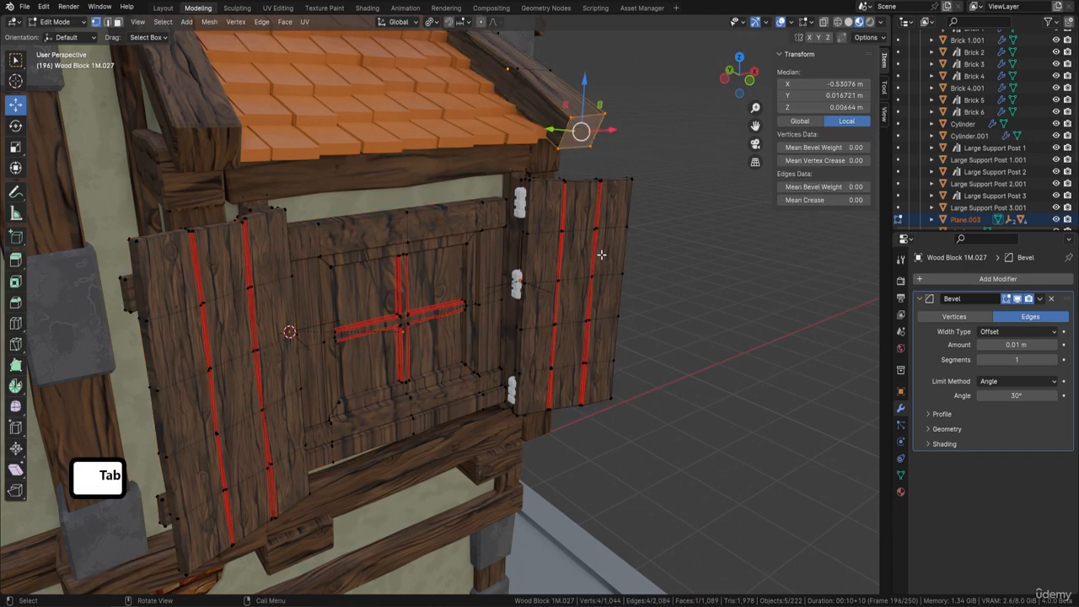
key("a")
key("u")
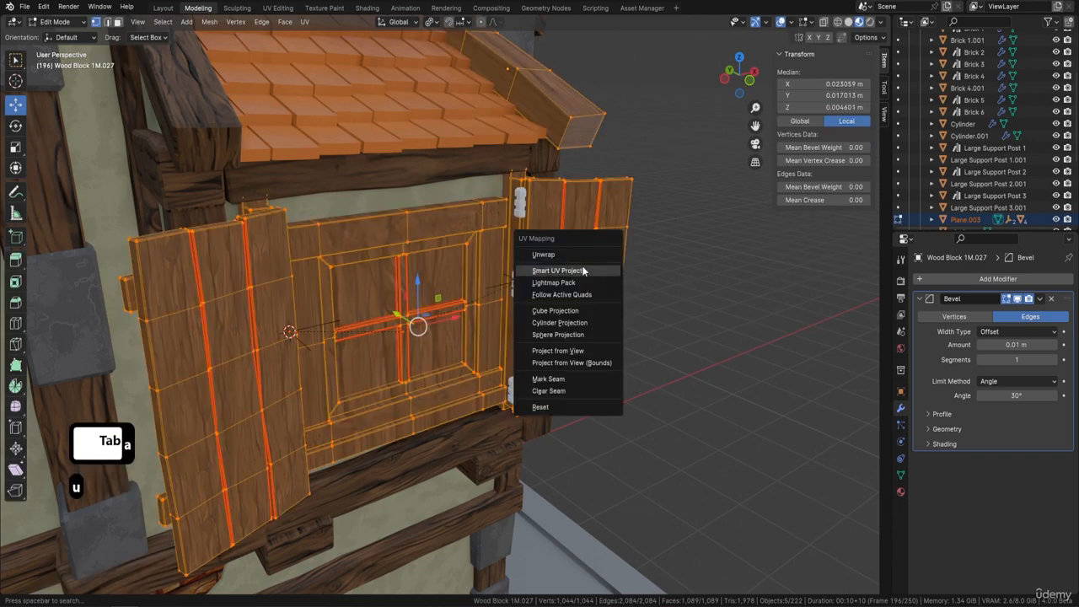
left_click(582, 272)
left_click(577, 378)
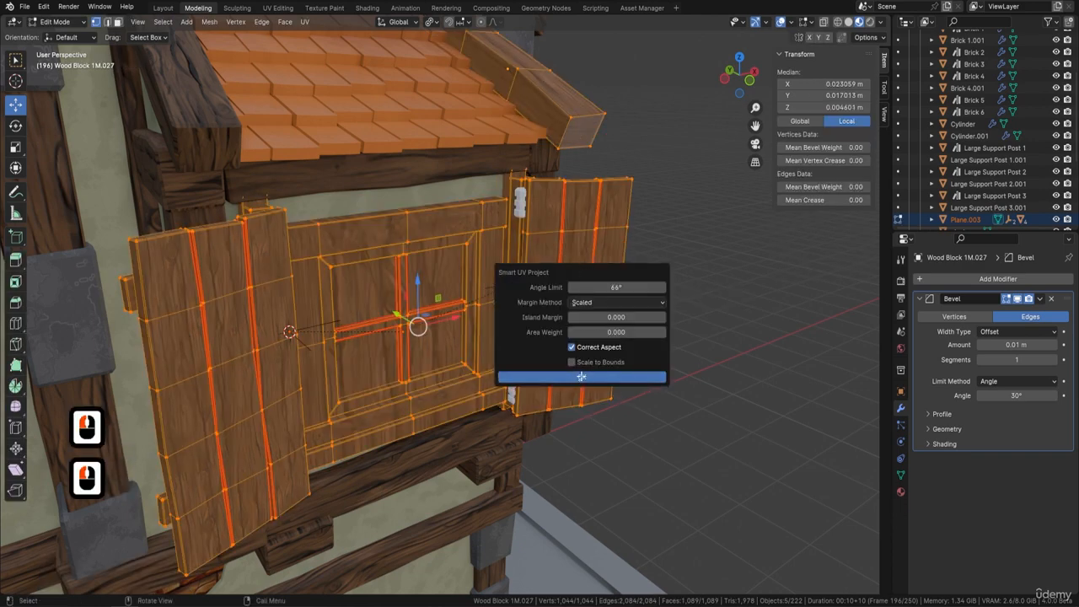
middle_click_drag(548, 304, 509, 290)
key("Tab")
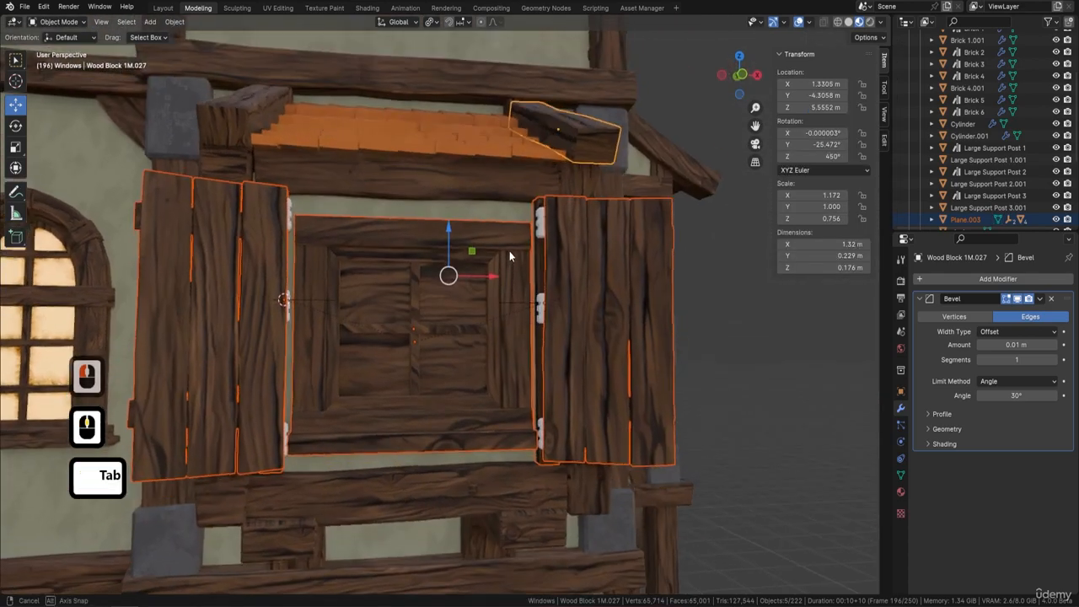
Examine the wood grain on the window, frame and shutters from several angles
middle_click_drag(509, 250, 310, 285)
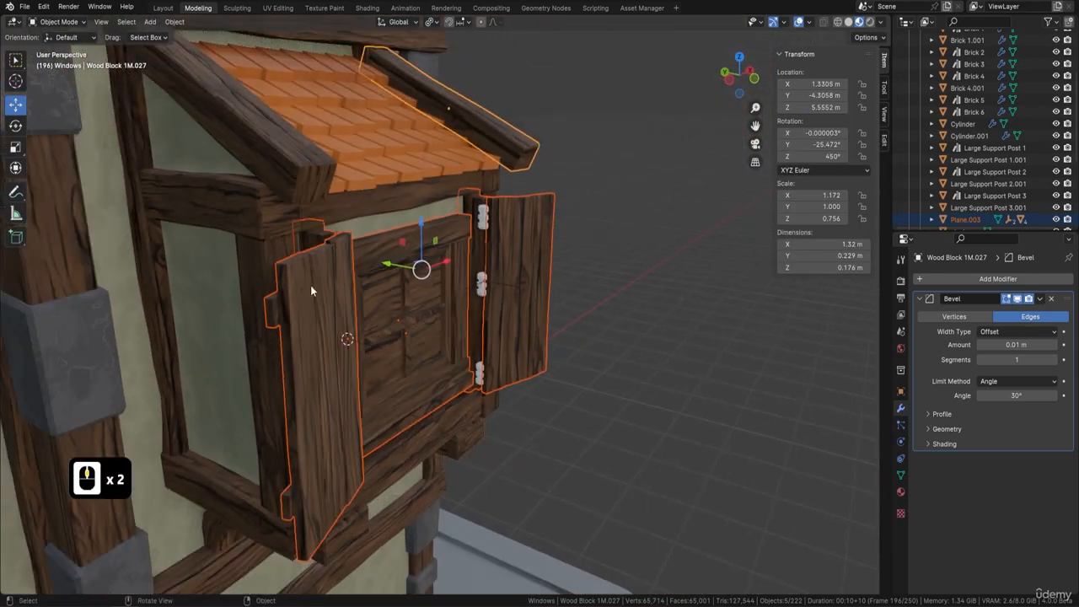
scroll(350, 275, "up", 2)
middle_click_drag(564, 271, 370, 236)
scroll(370, 236, "down", 2)
scroll(594, 314, "up", 2)
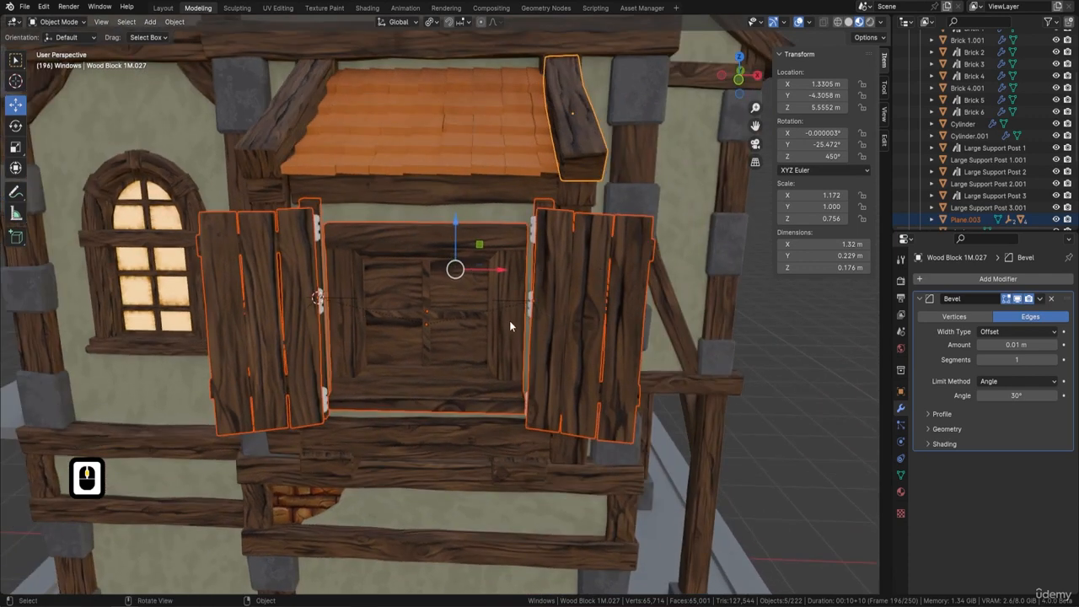
scroll(509, 325, "up", 2)
scroll(585, 326, "down", 2)
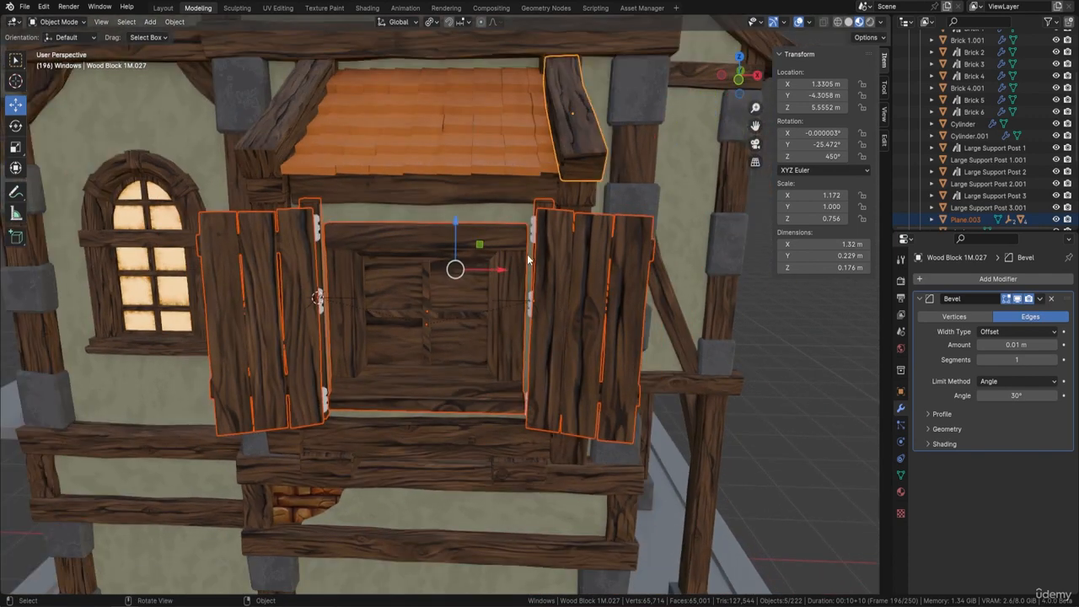
middle_click_drag(527, 254, 578, 260)
key("Tab")
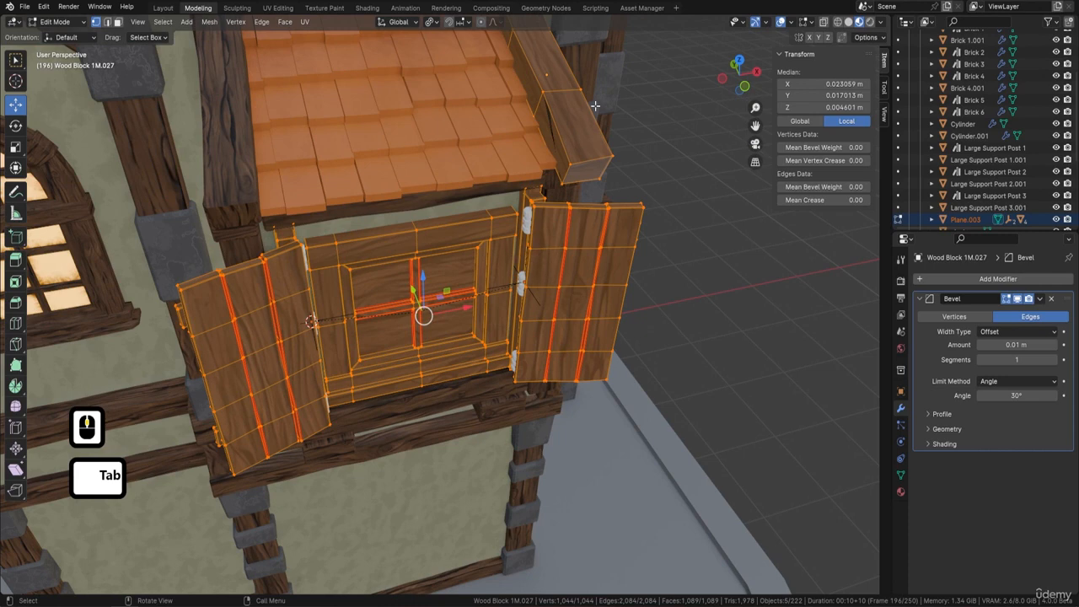
key("Tab")
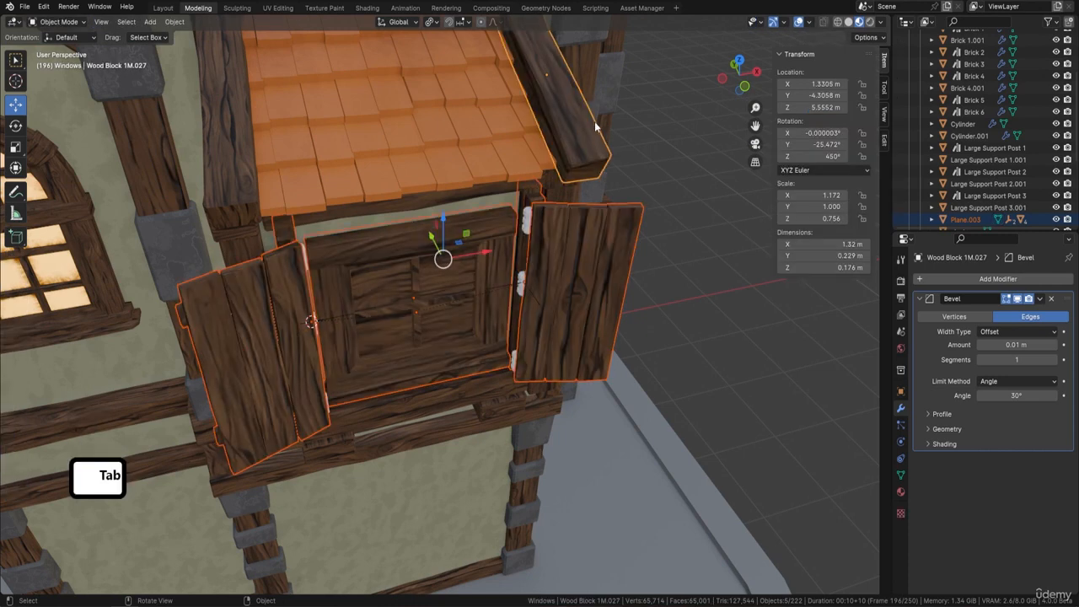
left_click(570, 211)
key("Tab")
key("Tab")
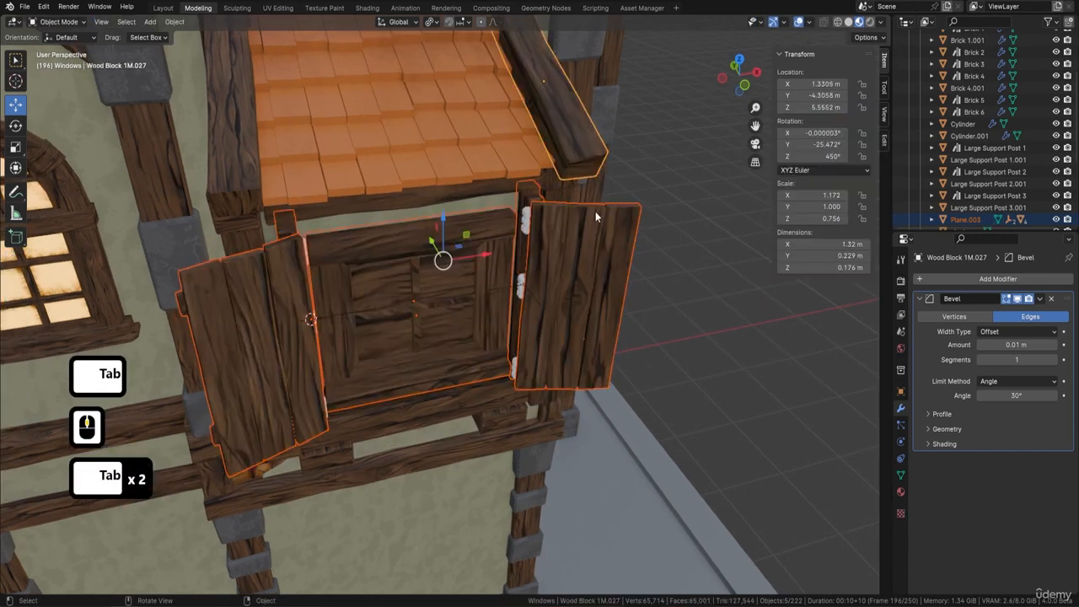
left_click(585, 139, "shift")
key("Tab")
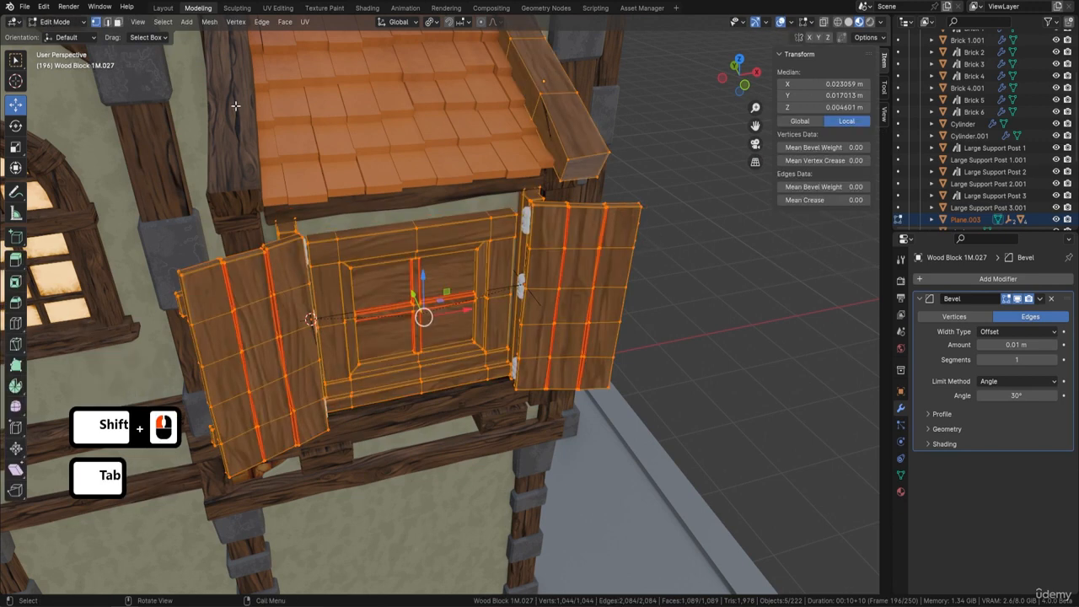
In the Shading workspace, scale up all UVs of the window, frame and shutters by about 1.645
left_click(365, 8)
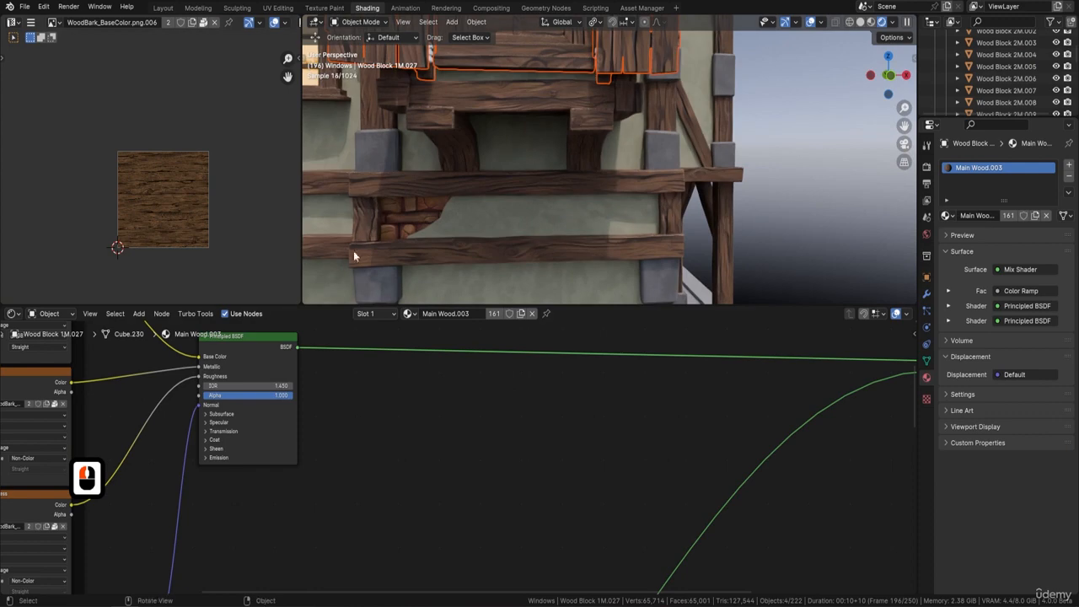
key("Tab")
key("a")
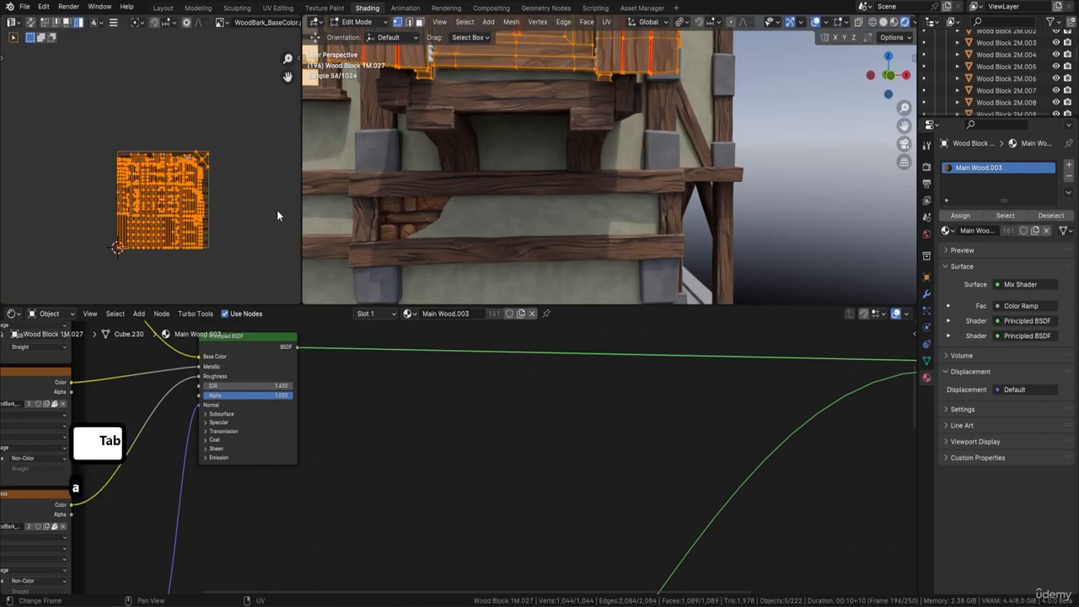
scroll(511, 145, "down", 2)
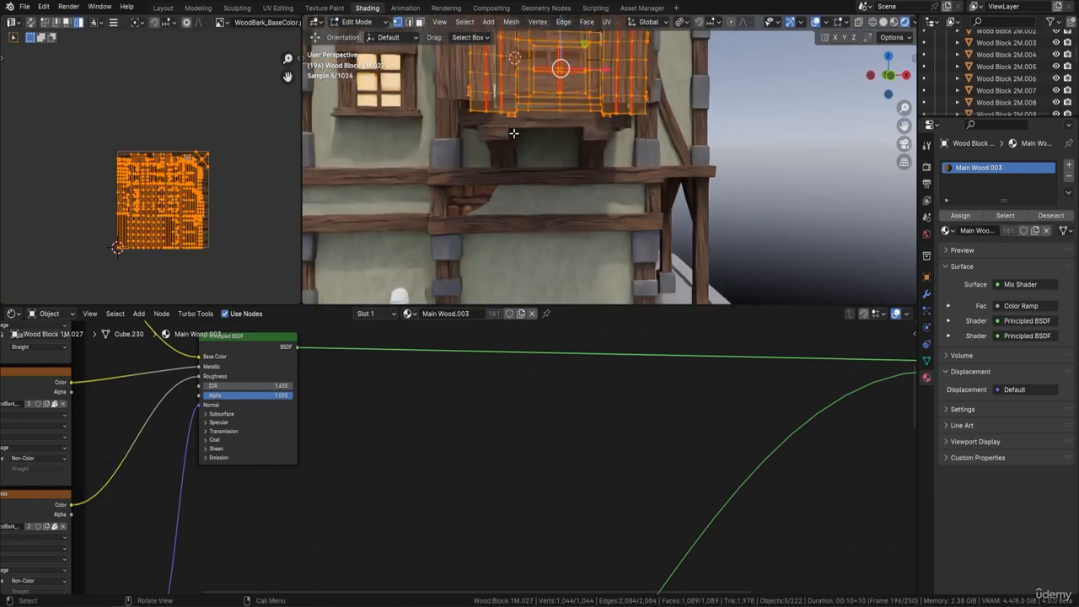
middle_click_drag(513, 132, 540, 169)
middle_click_drag(589, 110, 585, 168, "shift")
scroll(584, 167, "up", 2)
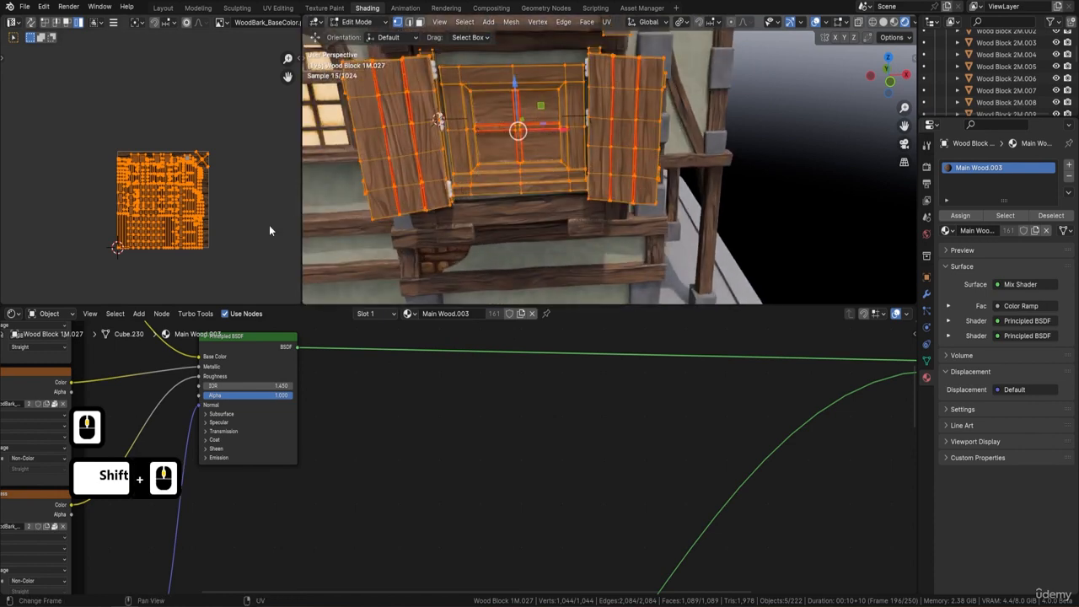
key("s")
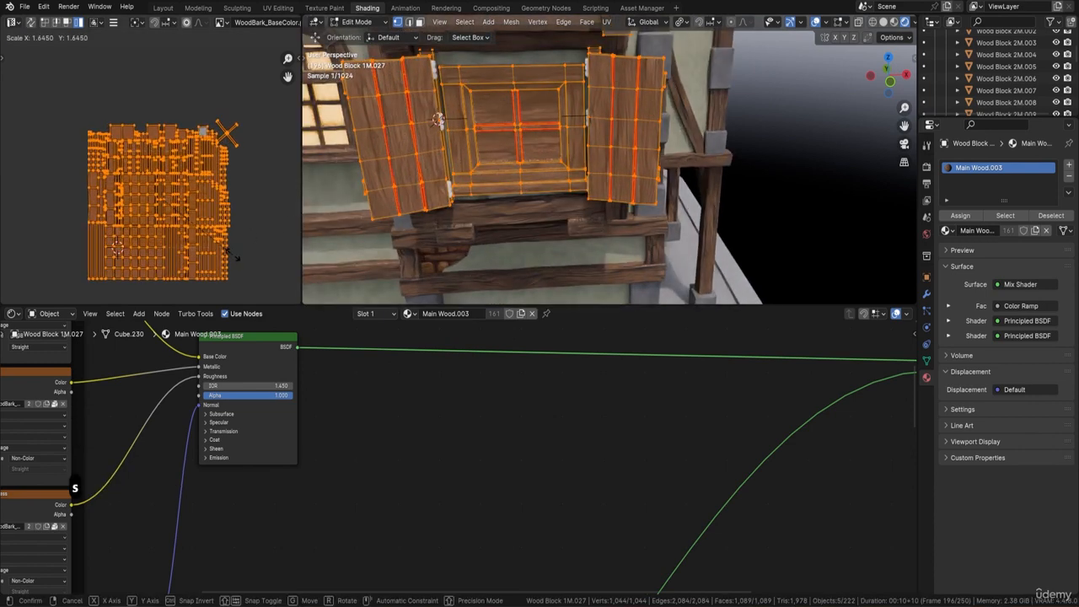
left_click(232, 255)
From the front view, unwrap the five front faces of the window's crossed glazing bars with Project from View
scroll(514, 154, "up", 3)
middle_click_drag(481, 113, 539, 142, "shift")
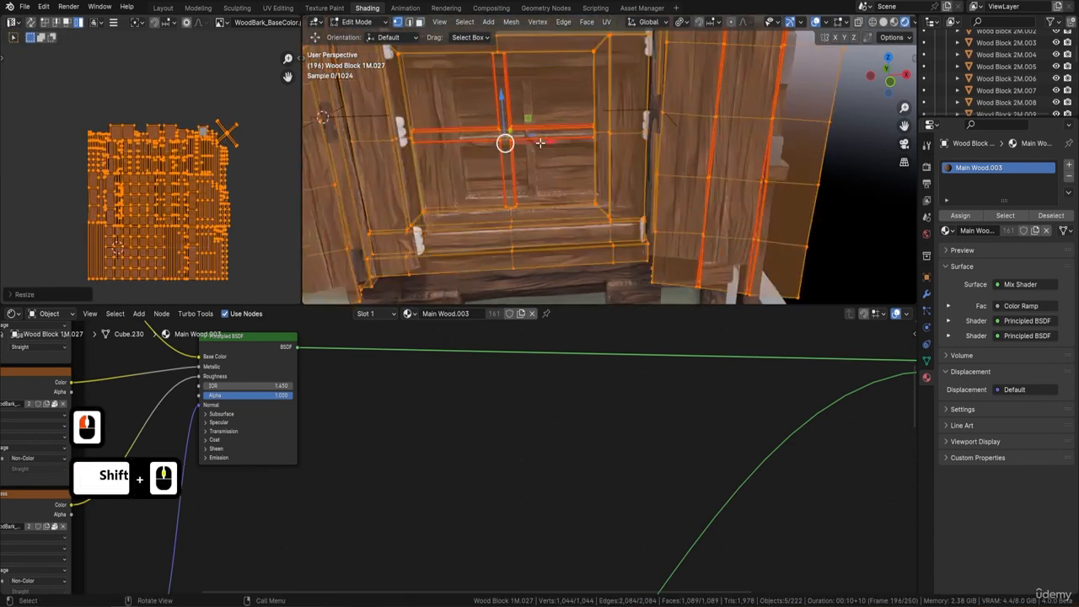
scroll(540, 142, "up", 3)
middle_click_drag(466, 89, 540, 102, "shift")
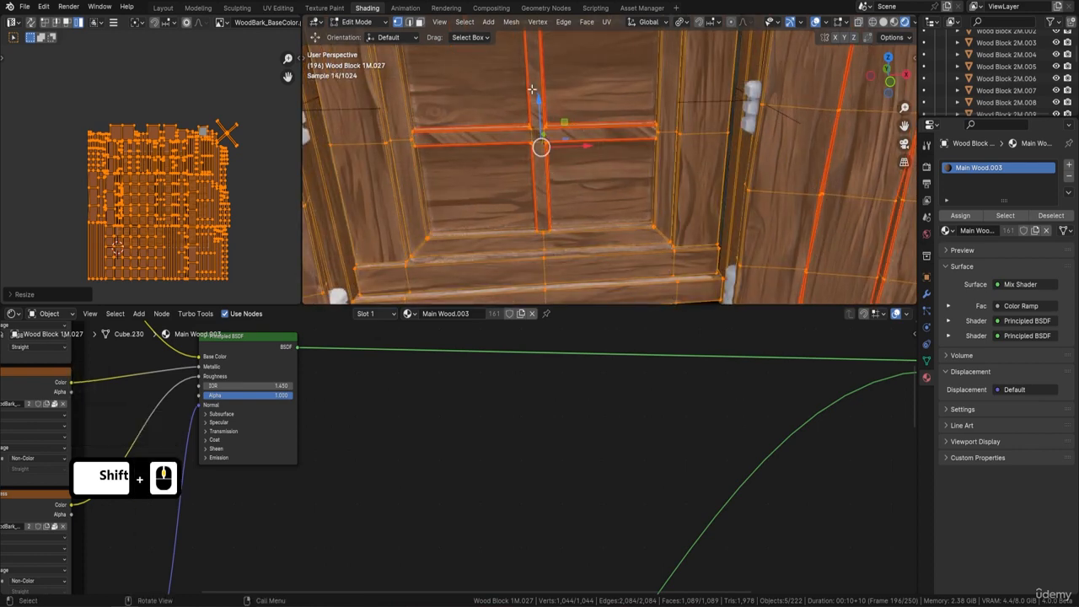
key("KP_1")
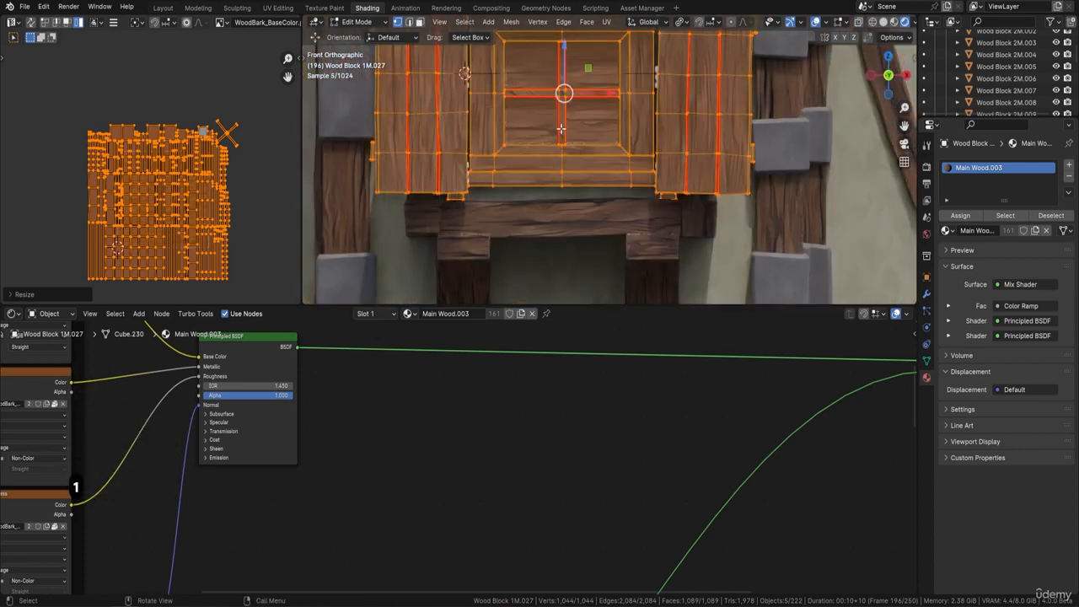
middle_click_drag(557, 71, 559, 161, "shift")
scroll(533, 100, "up", 2)
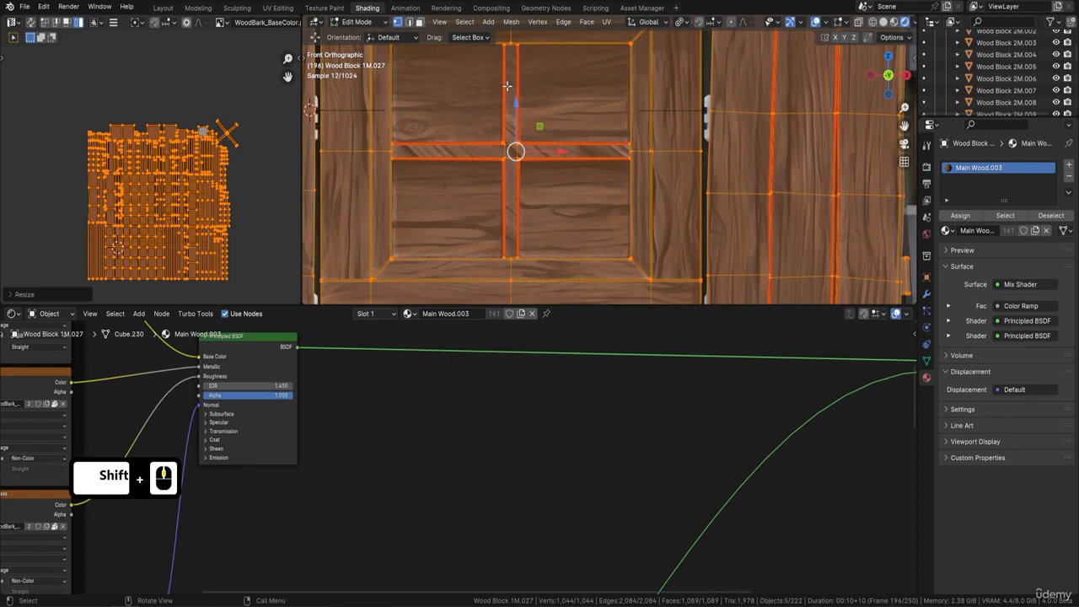
left_click(507, 85)
left_click(419, 21)
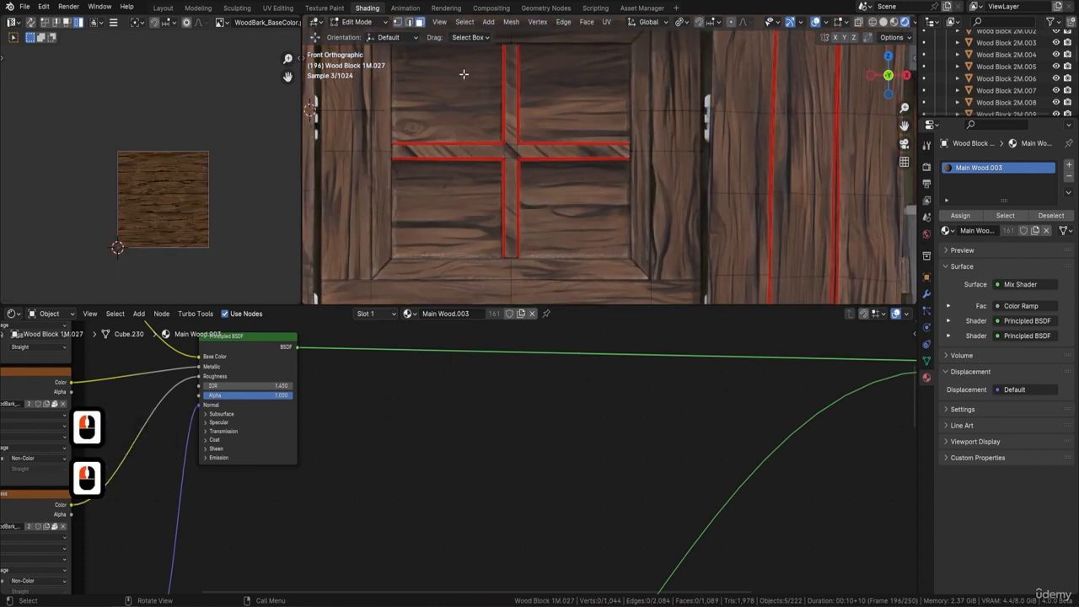
left_click(510, 101)
left_click(513, 177, "shift")
left_click(511, 152, "shift")
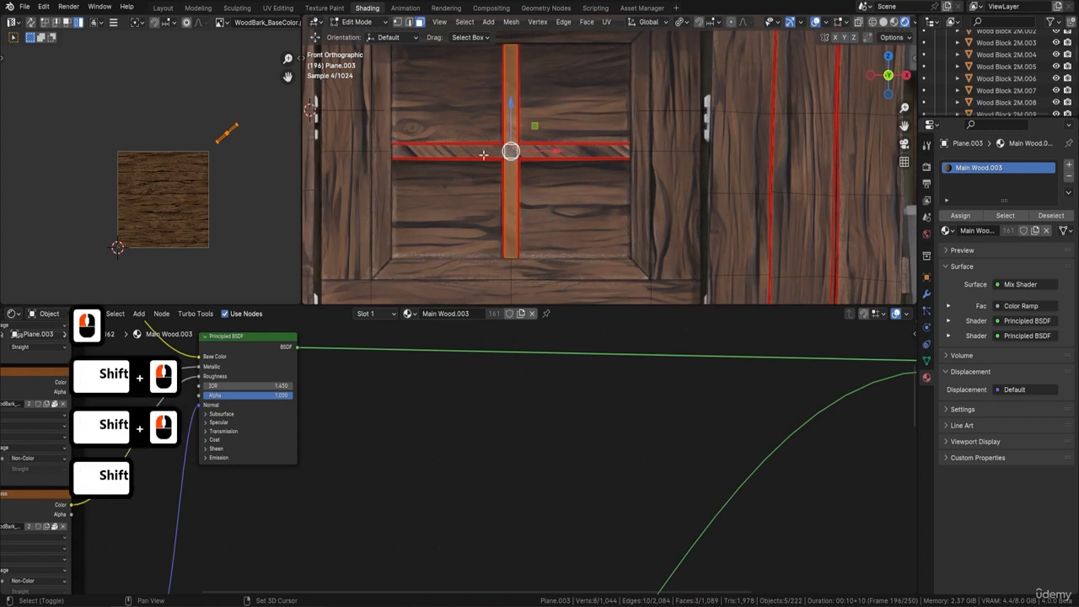
left_click(484, 154, "shift")
left_click(562, 152, "shift")
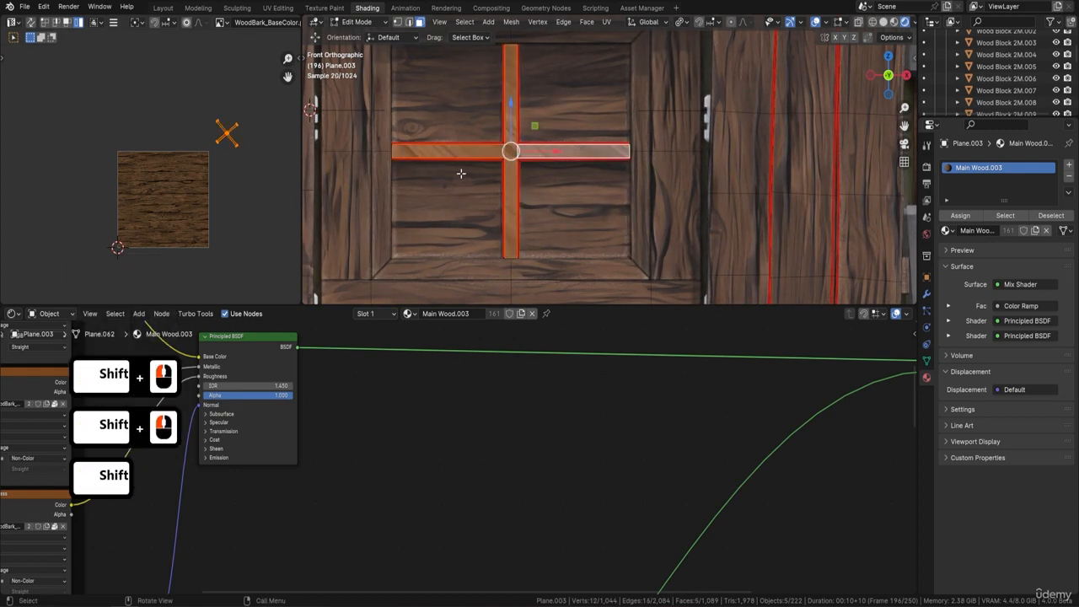
key("u")
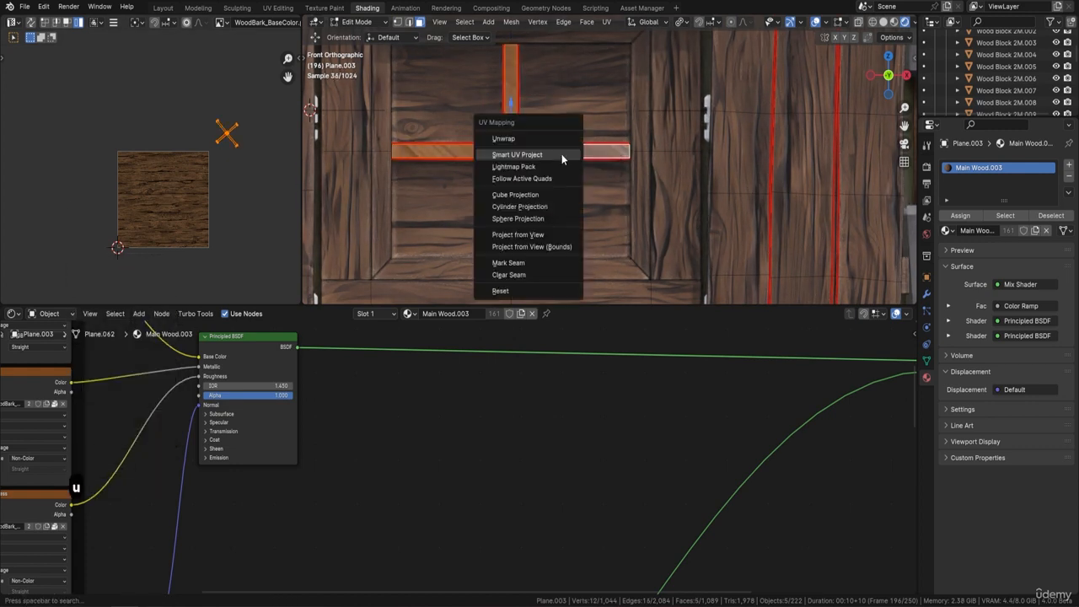
left_click(537, 231)
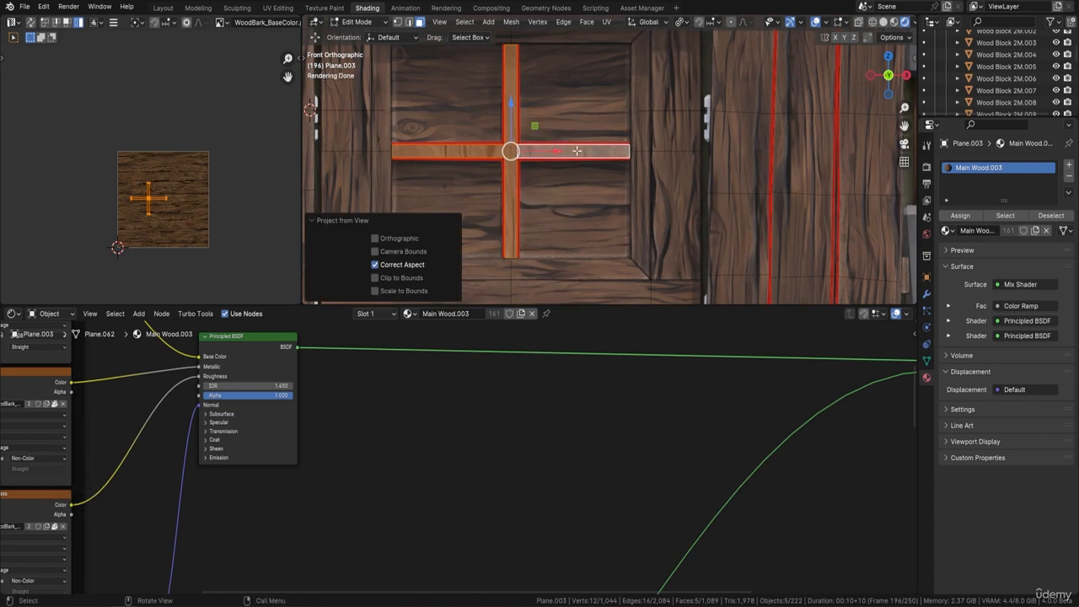
Rotate the UVs of the two horizontal glazing bar faces by 90° and return to Object Mode
left_click(467, 149)
left_click(573, 152, "shift")
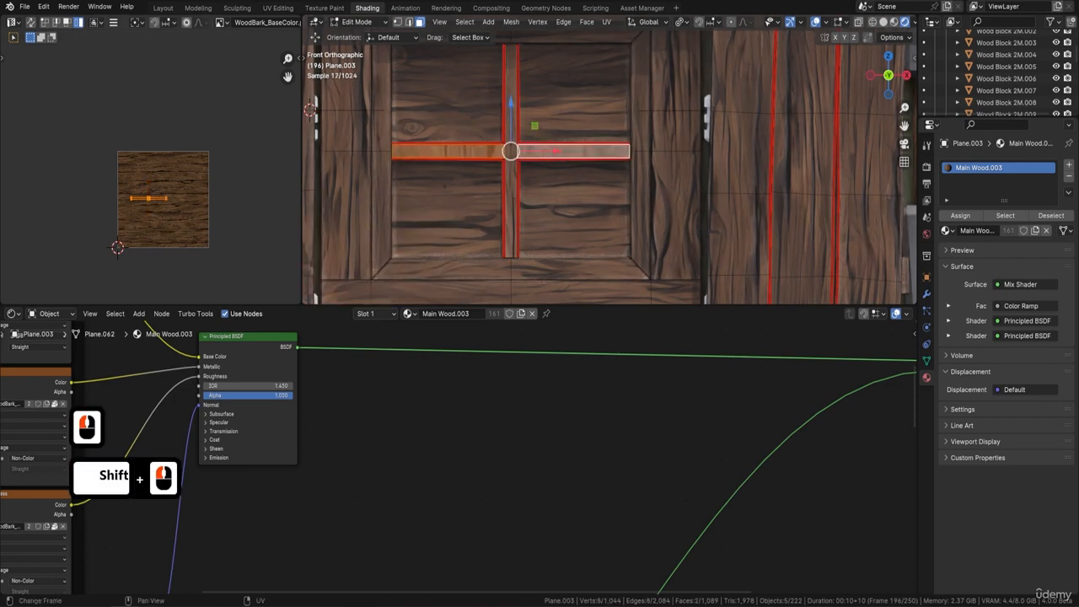
type("r90")
key("Return")
key("Tab")
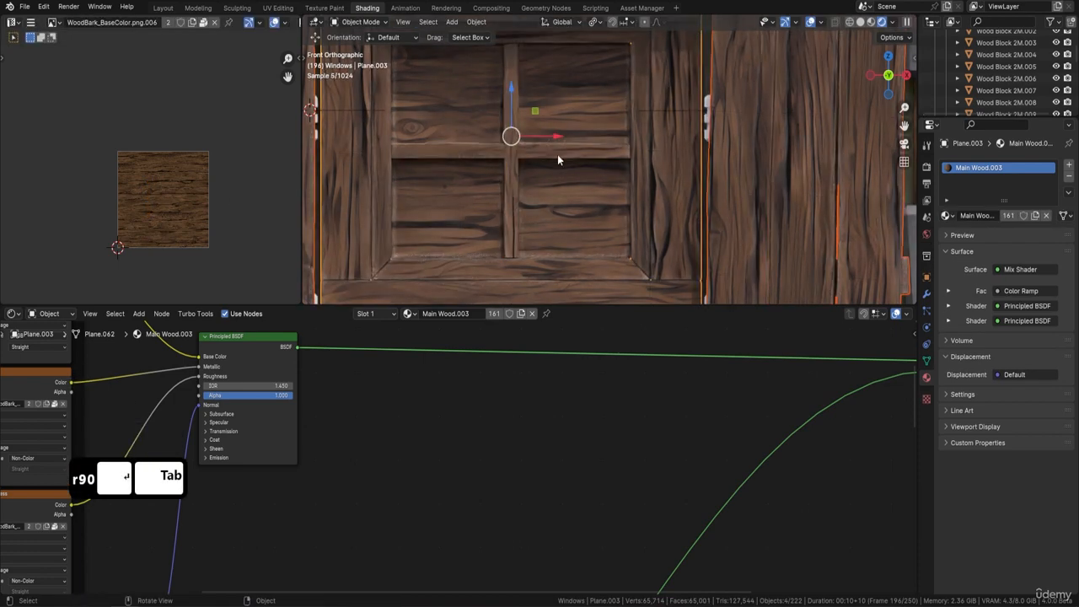
Add a second material slot to the window object and give it the Glass Lit material
scroll(510, 113, "down", 2)
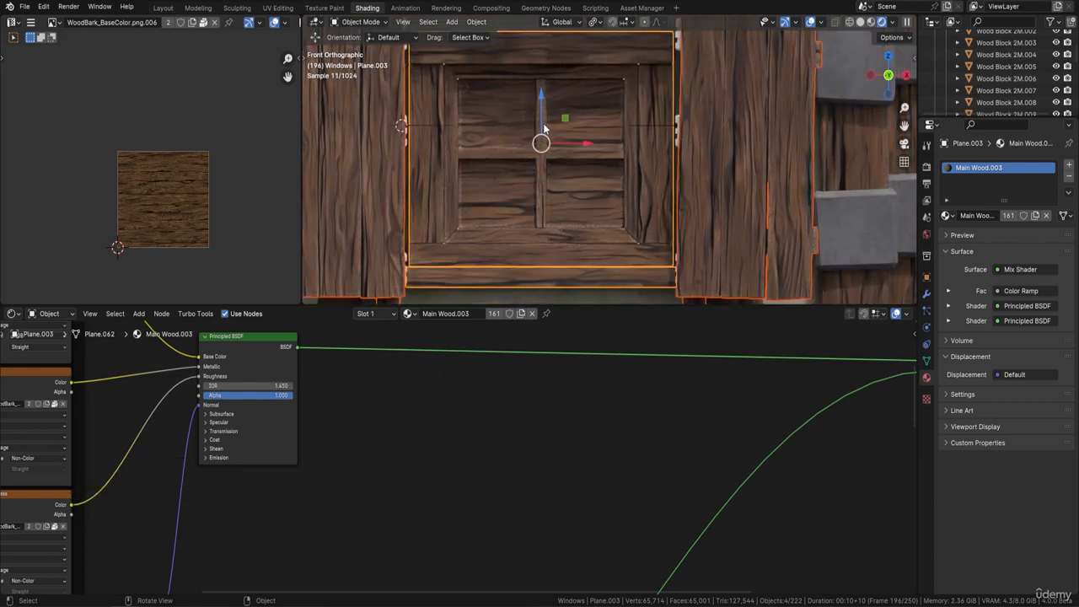
scroll(543, 128, "up", 1)
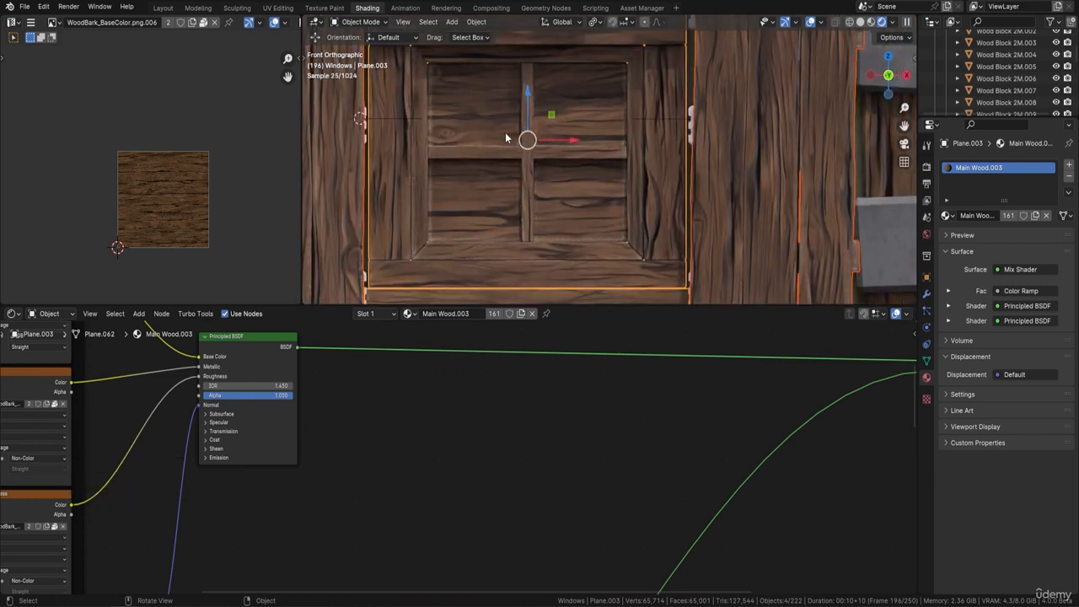
left_click(1069, 166)
left_click(946, 234)
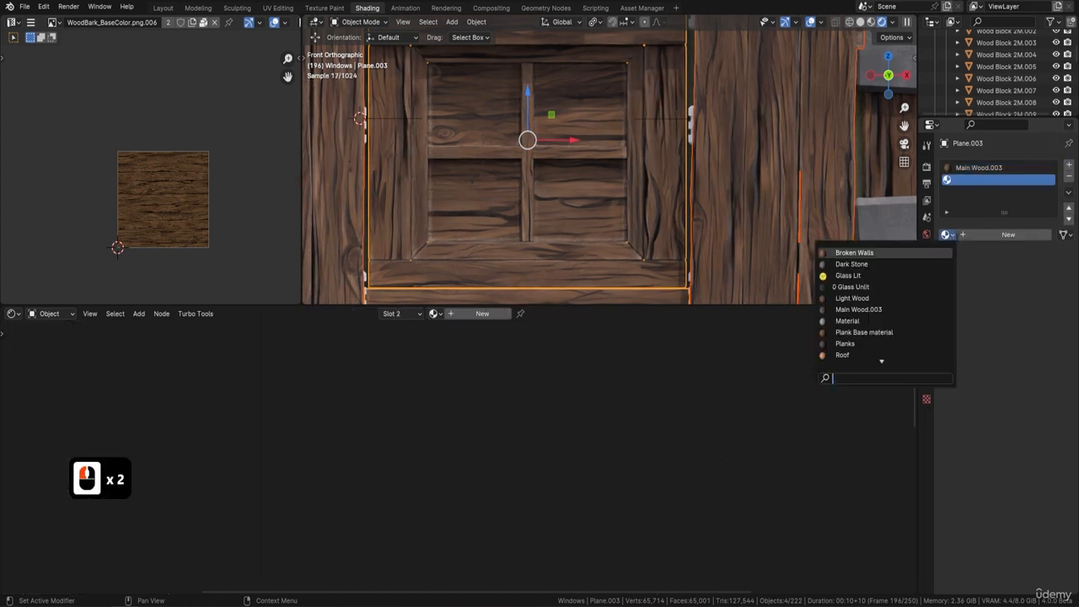
left_click(936, 276)
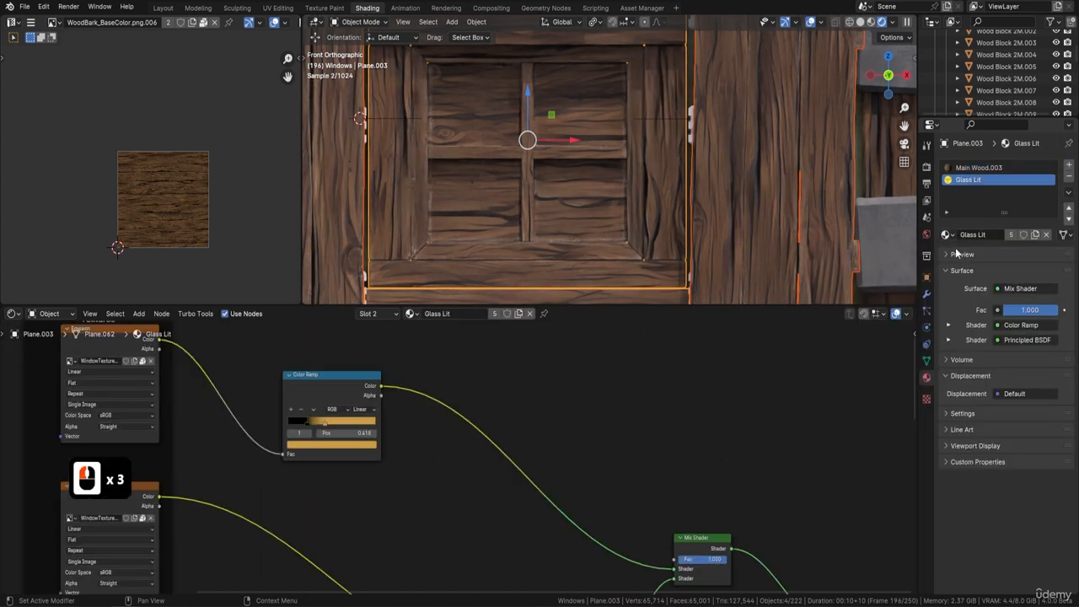
Assign the Glass Lit material to the four window pane faces
left_click(483, 108)
key("Tab")
left_click(500, 111)
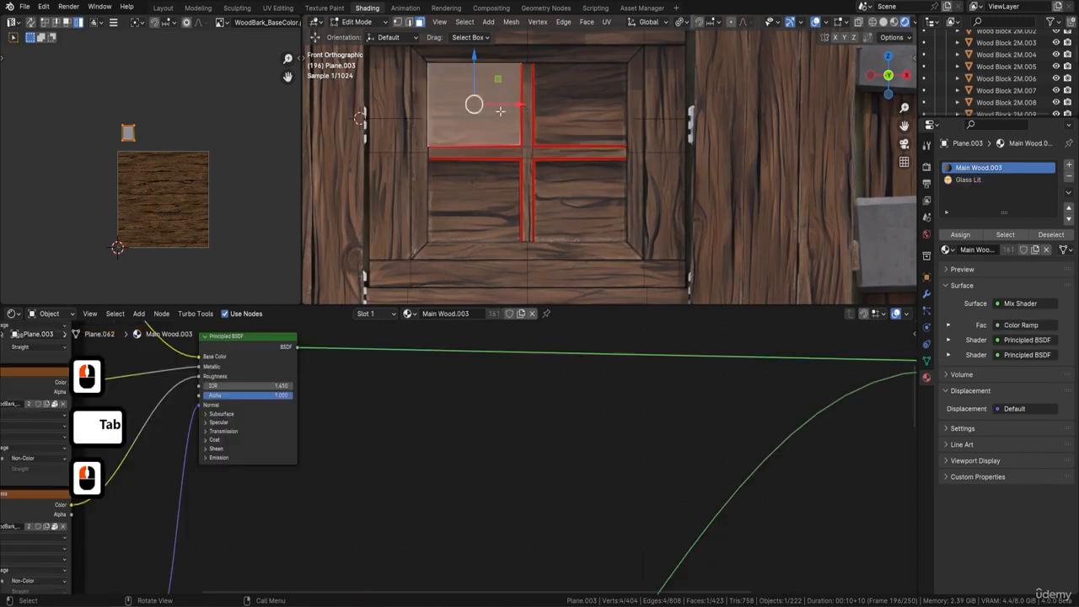
left_click(575, 108, "shift")
left_click(580, 199, "shift")
left_click(494, 195, "shift")
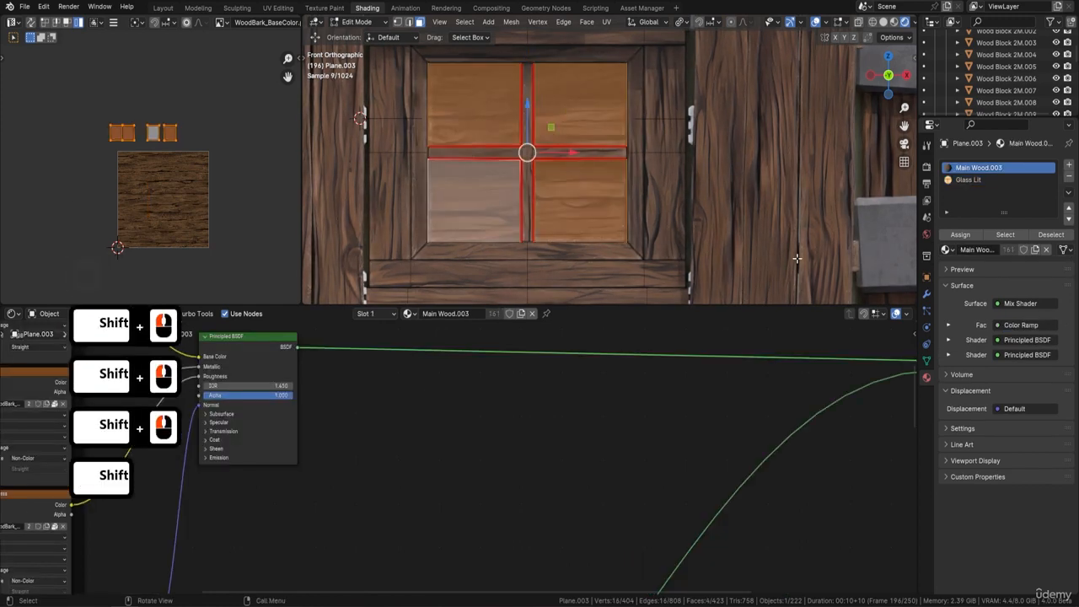
left_click(968, 180)
left_click(960, 234)
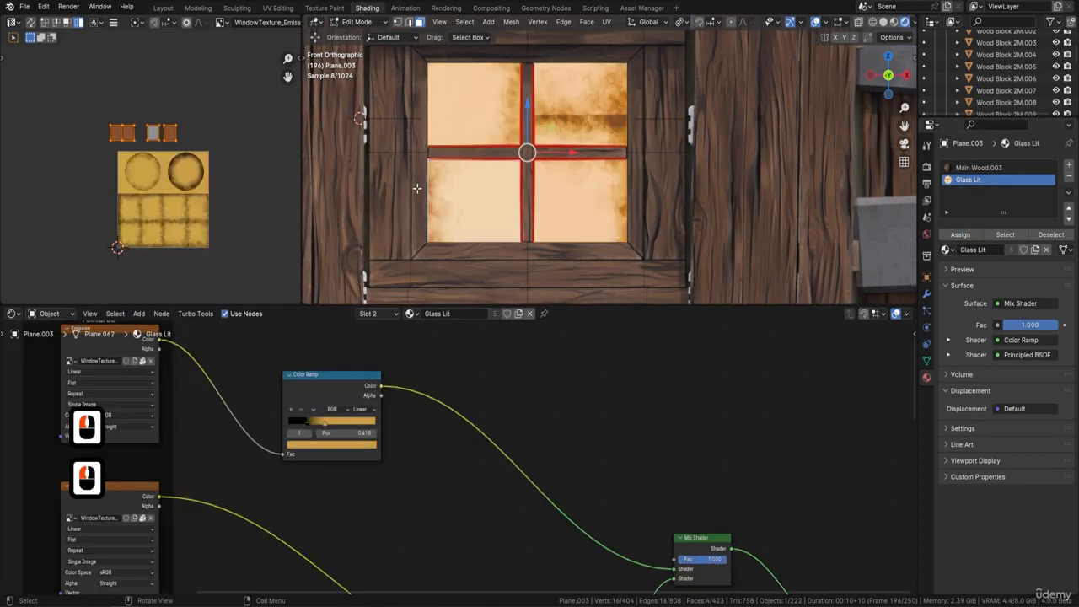
Move the four panes' UV islands onto the upper row of square glass tiles and scale them up to roughly tile height
scroll(208, 162, "up", 4)
middle_click_drag(199, 126, 163, 77, "shift")
scroll(162, 77, "down", 1)
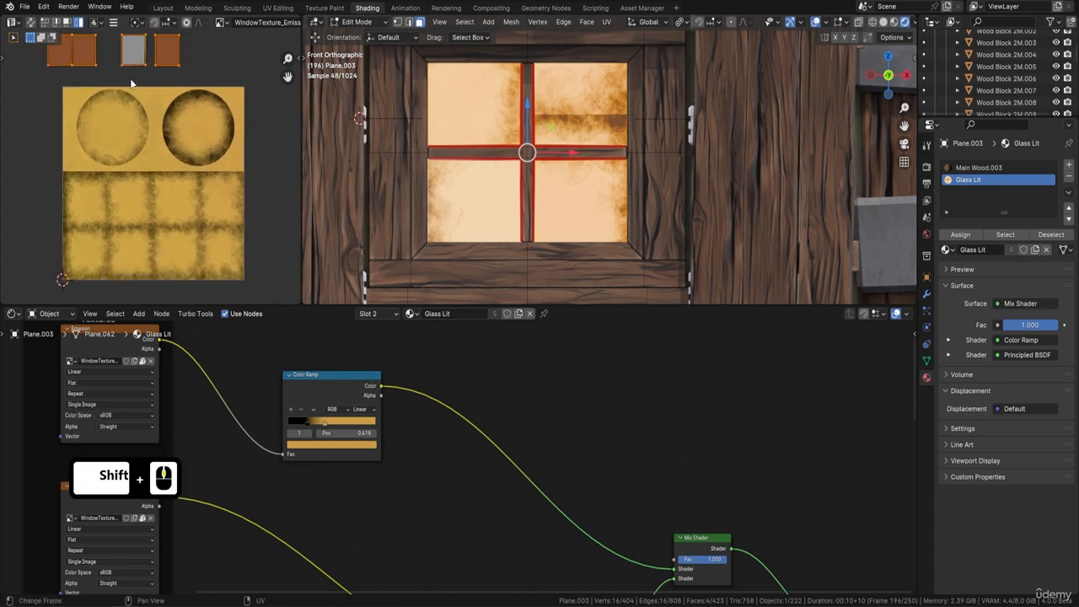
key("g")
left_click(178, 180)
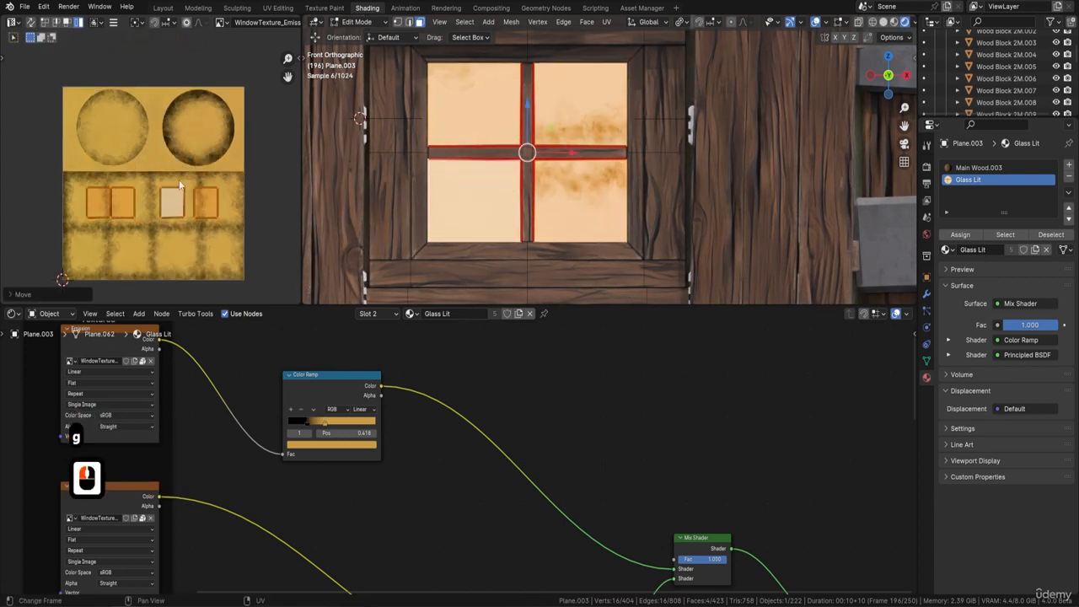
key("s")
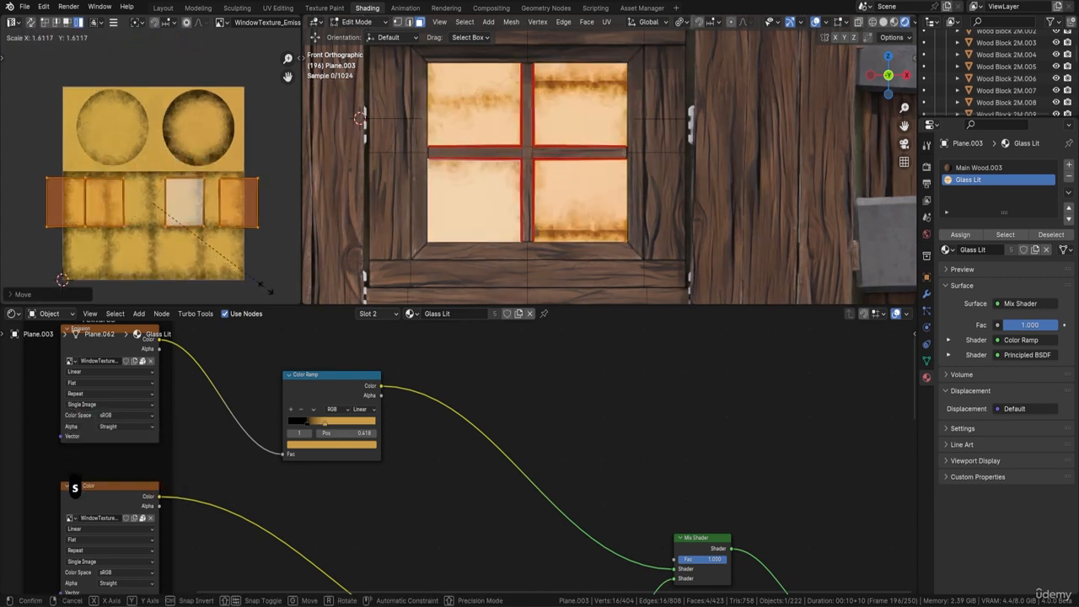
left_click(224, 250)
Widen the panes' UV islands along X to match the tile width and align them with the upper row of square tiles
key("g")
left_click(211, 243)
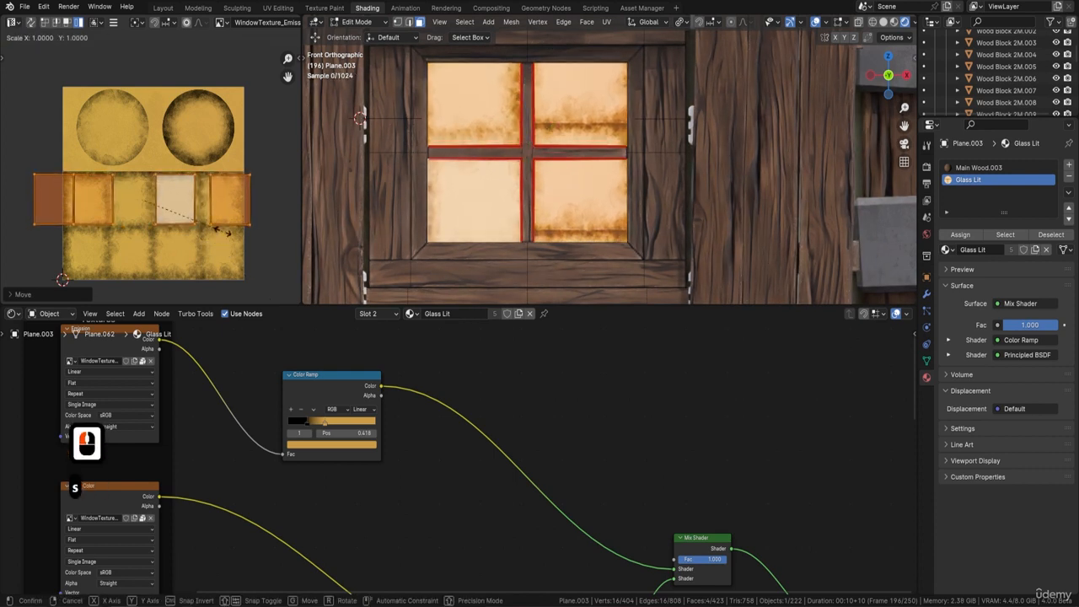
key("s")
key("x")
left_click(230, 236)
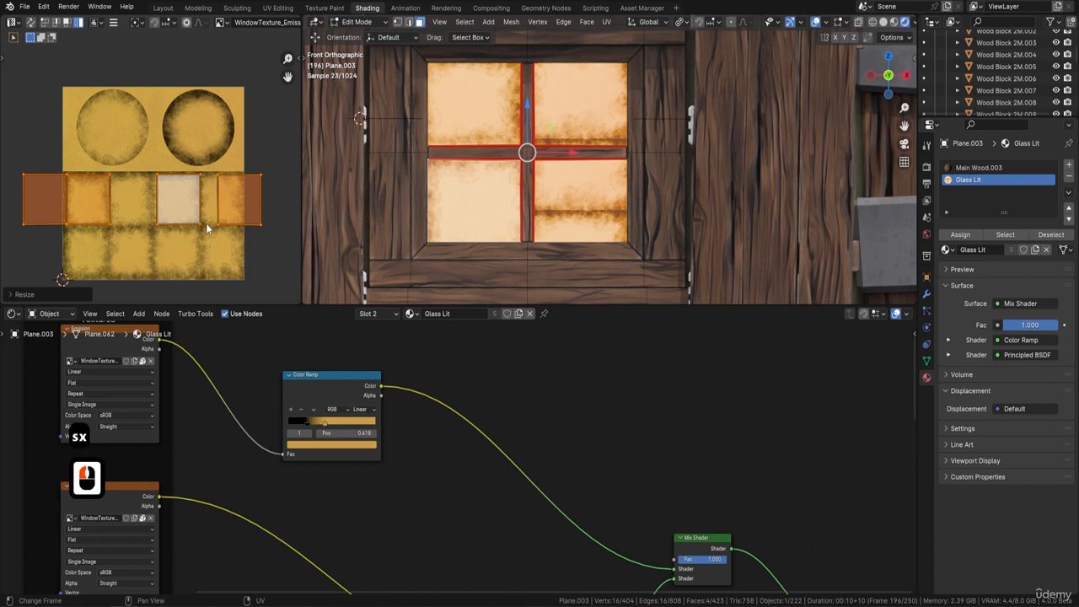
key("g")
left_click(163, 184)
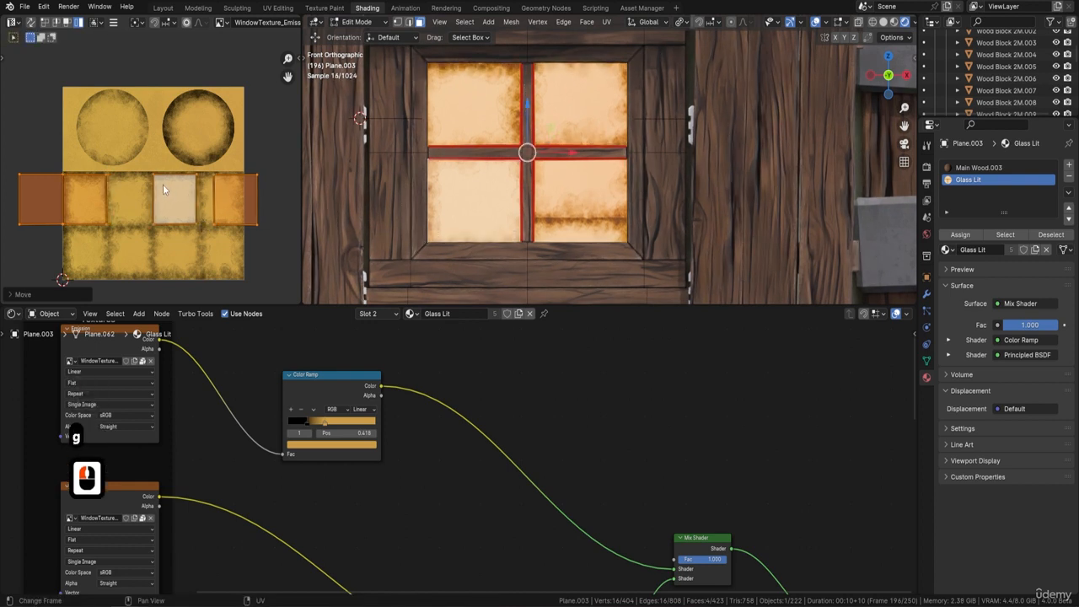
Move three of the pane UV islands onto separate glass tiles: last in the upper row, third and second in the lower row
left_click(241, 224)
key("g")
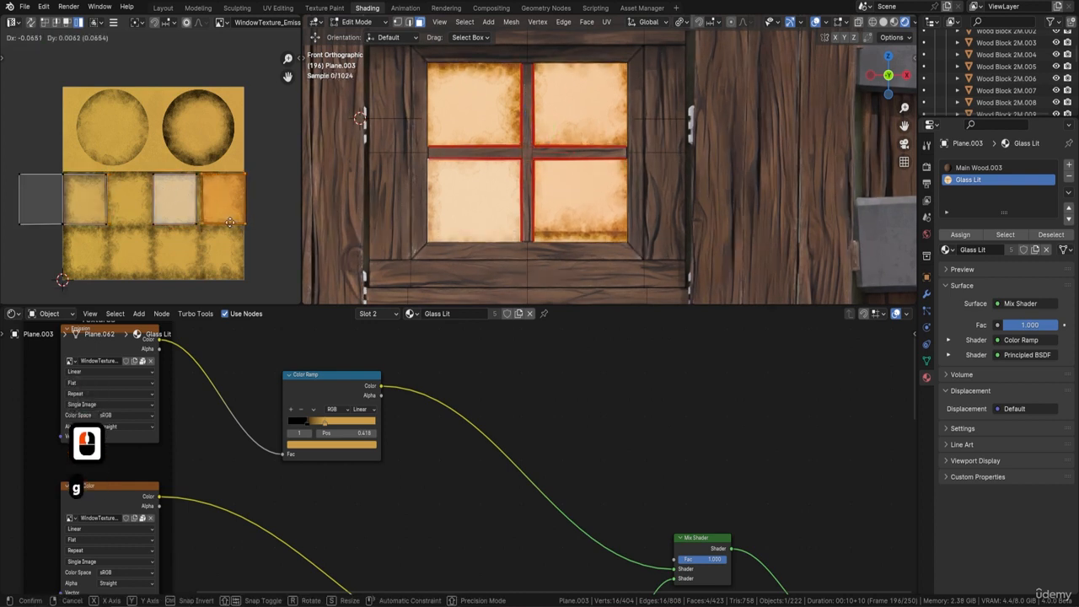
left_click(83, 223)
left_click(83, 223)
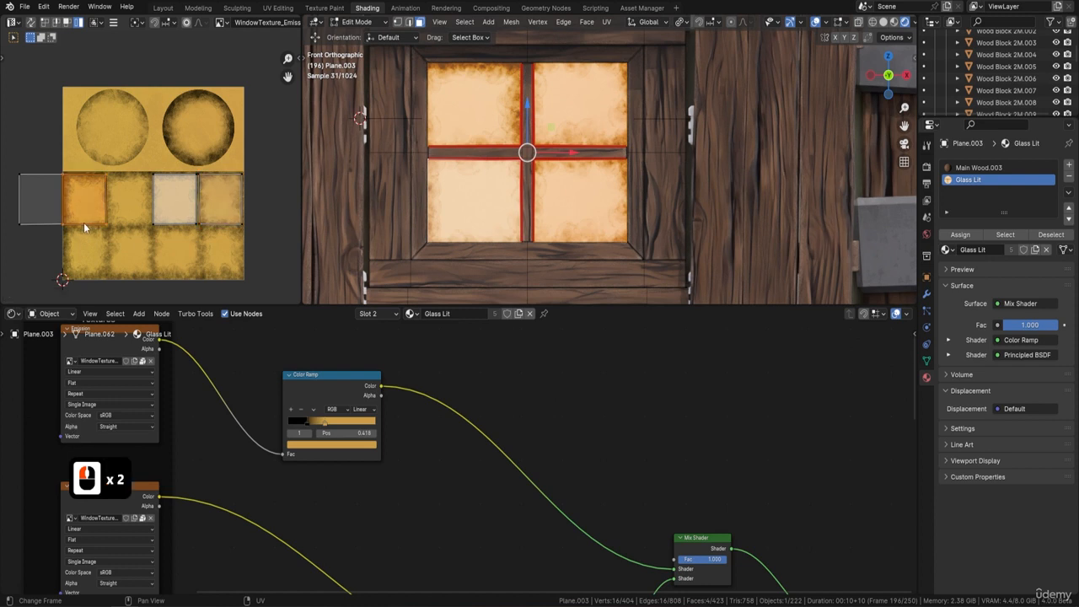
key("g")
left_click(175, 275)
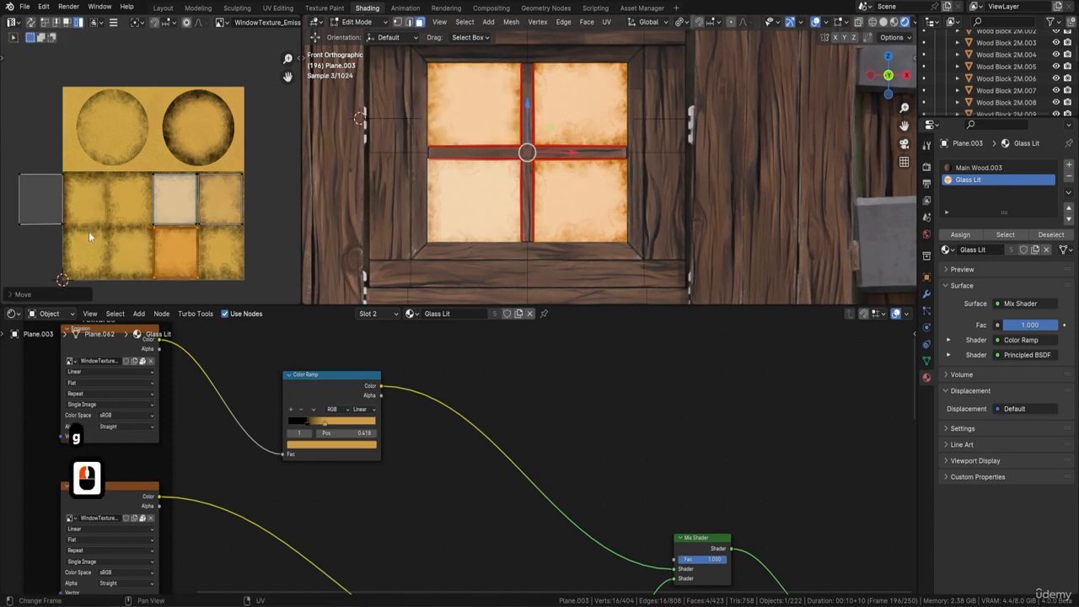
left_click(50, 225)
key("g")
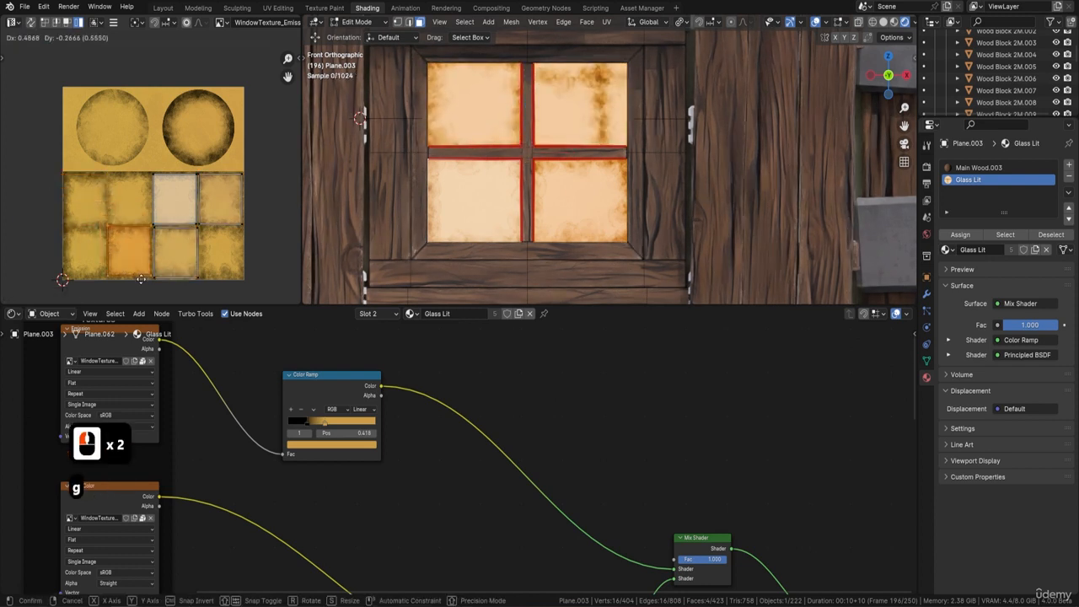
left_click(141, 279)
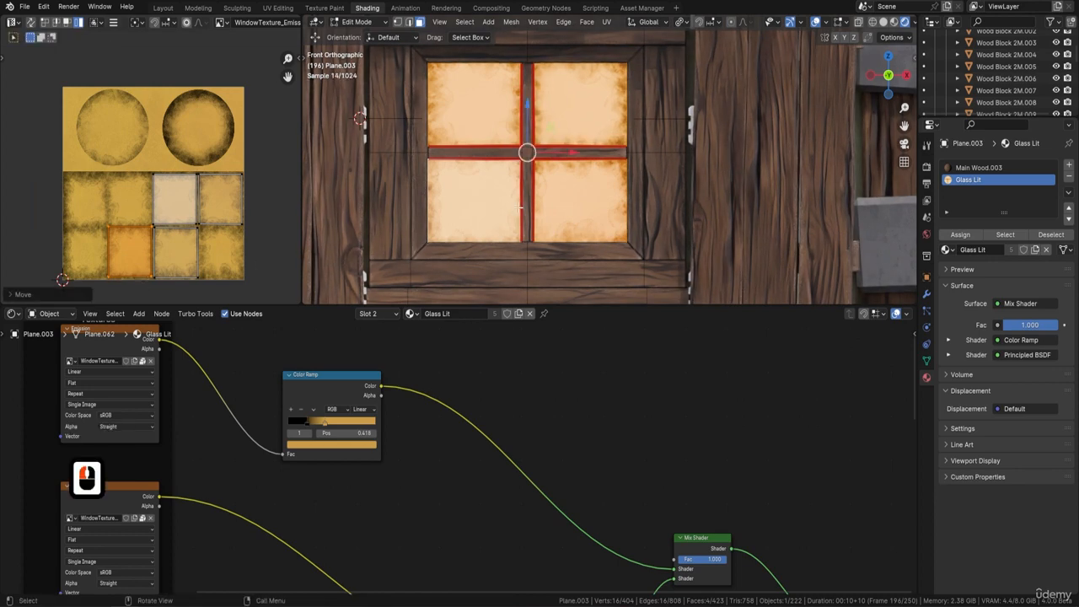
Return to Object Mode, deselect everything and select the metal hinges of the window shutters
key("Tab")
scroll(559, 145, "down", 2)
middle_click_drag(560, 141, 671, 101)
scroll(581, 167, "down", 11)
scroll(579, 202, "up", 2)
key("a")
key("a")
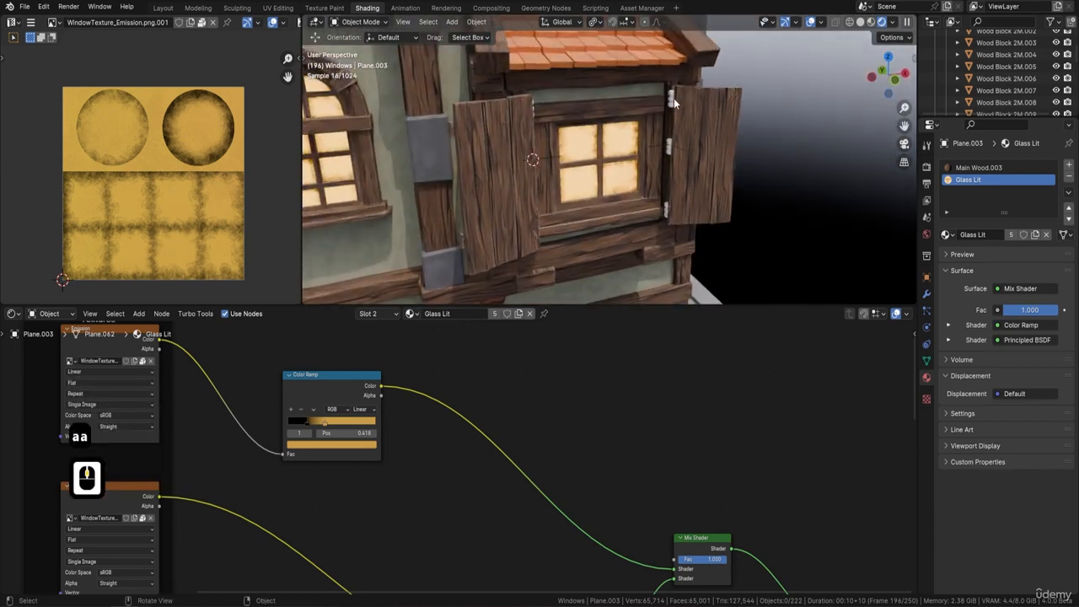
left_click(674, 98)
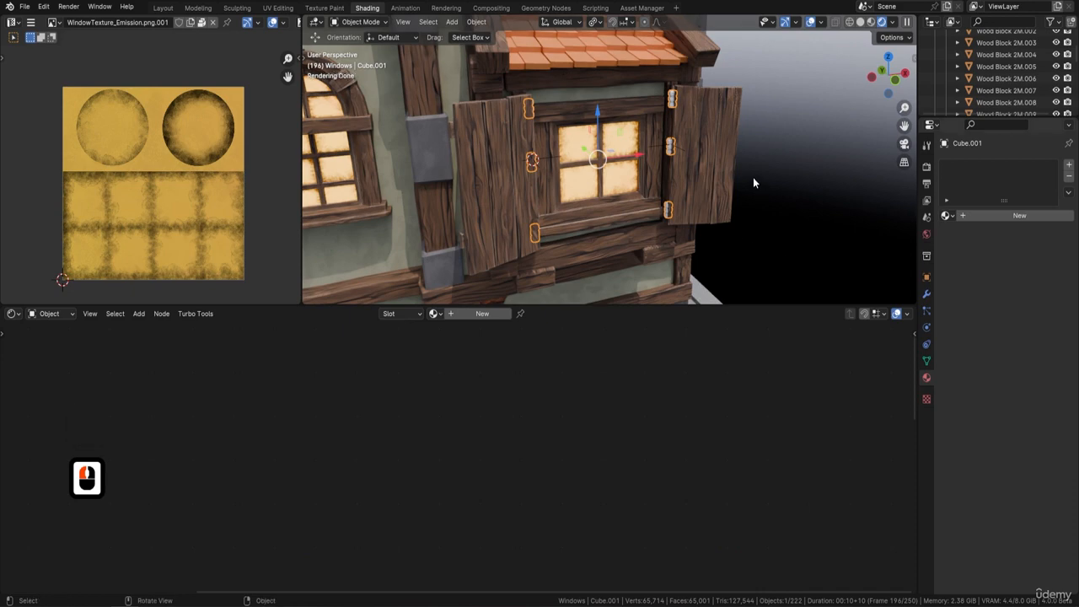
scroll(684, 136, "up", 4)
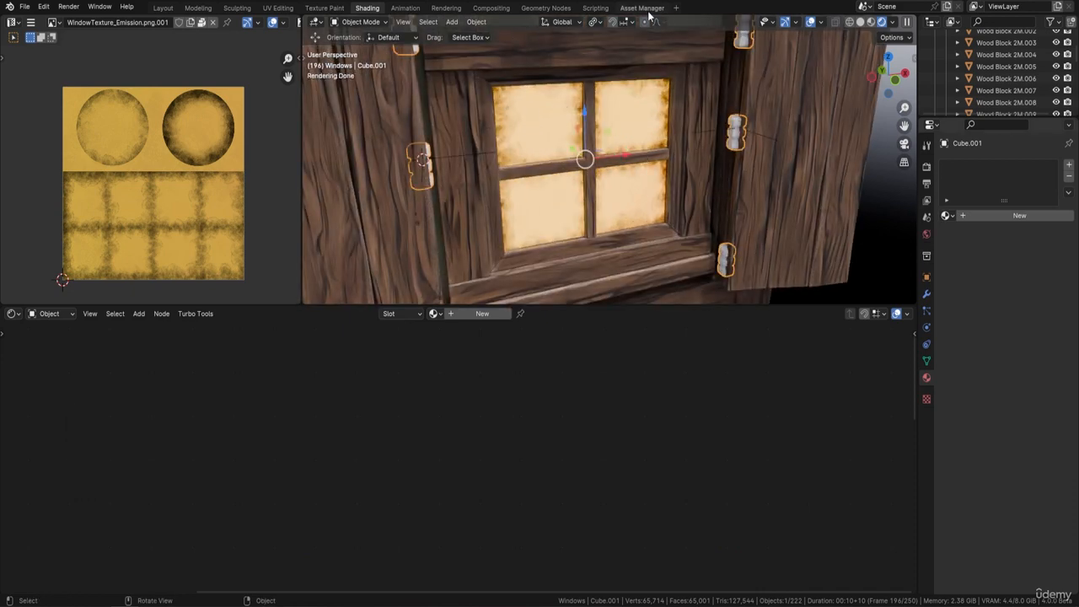
Save the file and show the Wooden Blocks catalog in the Asset Manager workspace
left_click(28, 7)
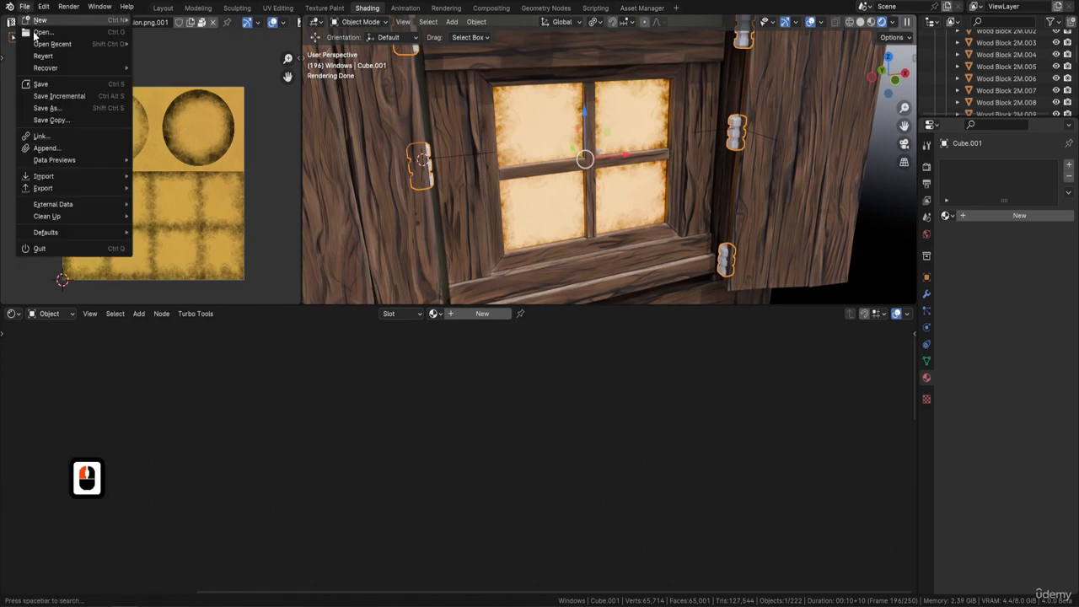
left_click(43, 81)
left_click(642, 7)
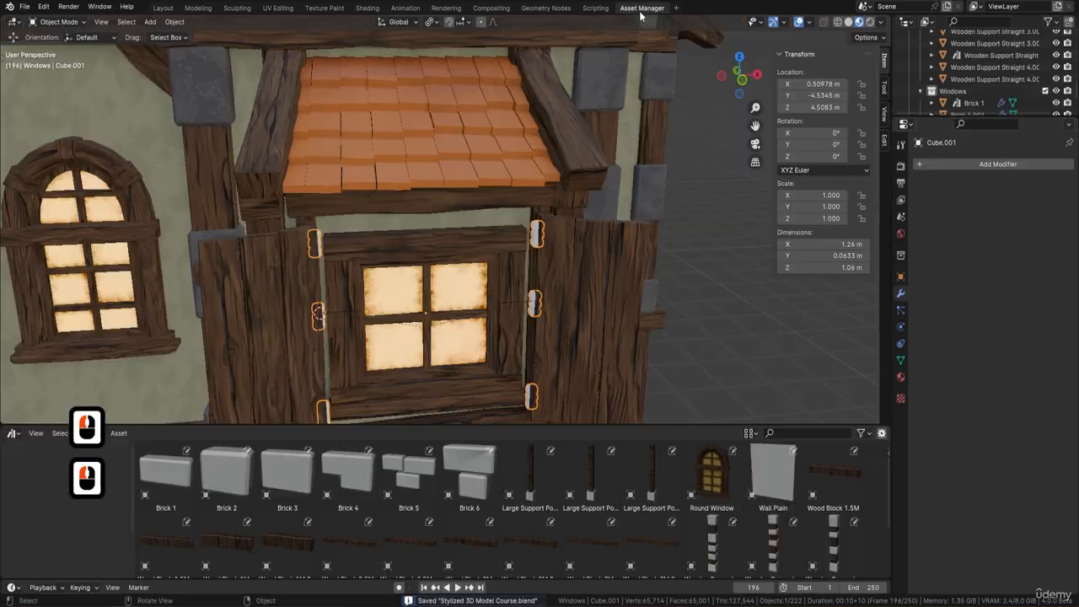
left_click(43, 525)
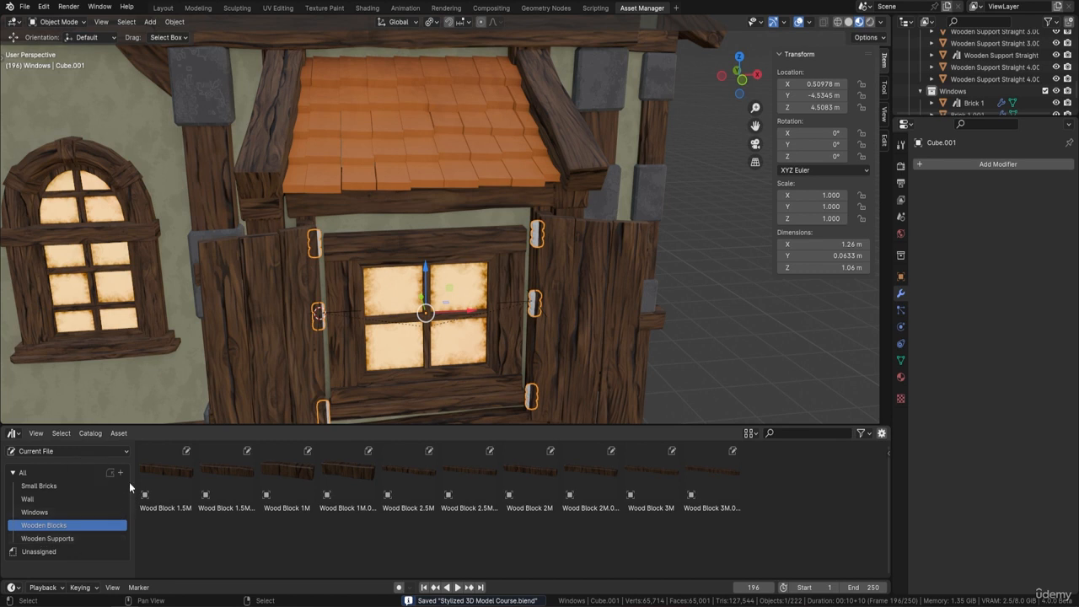
Switch the asset browser to the User Library and show its Materials catalog
left_click(120, 453)
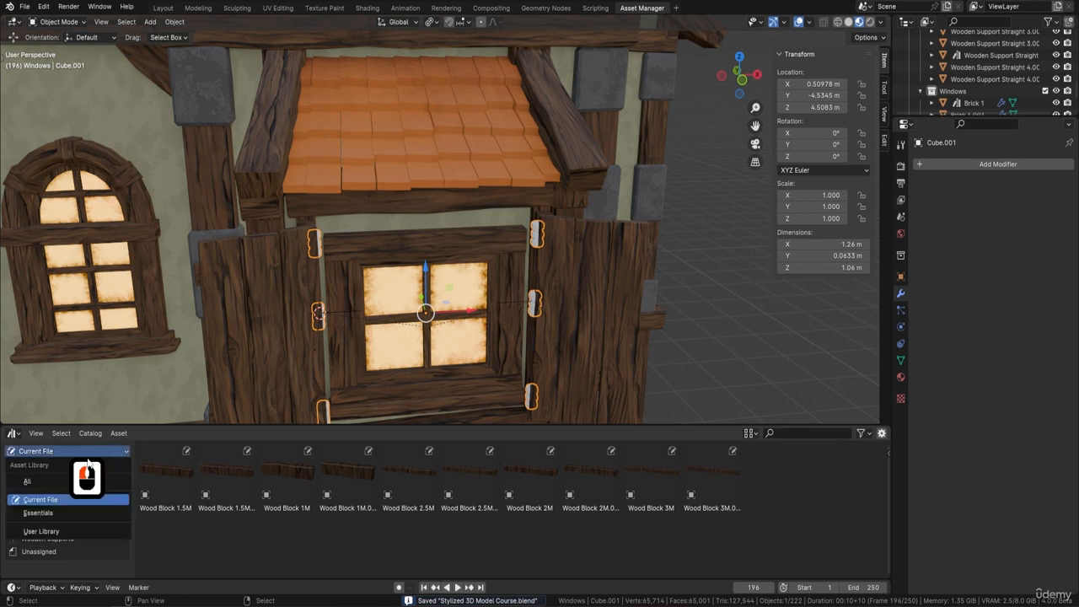
left_click(54, 530)
left_click(52, 512)
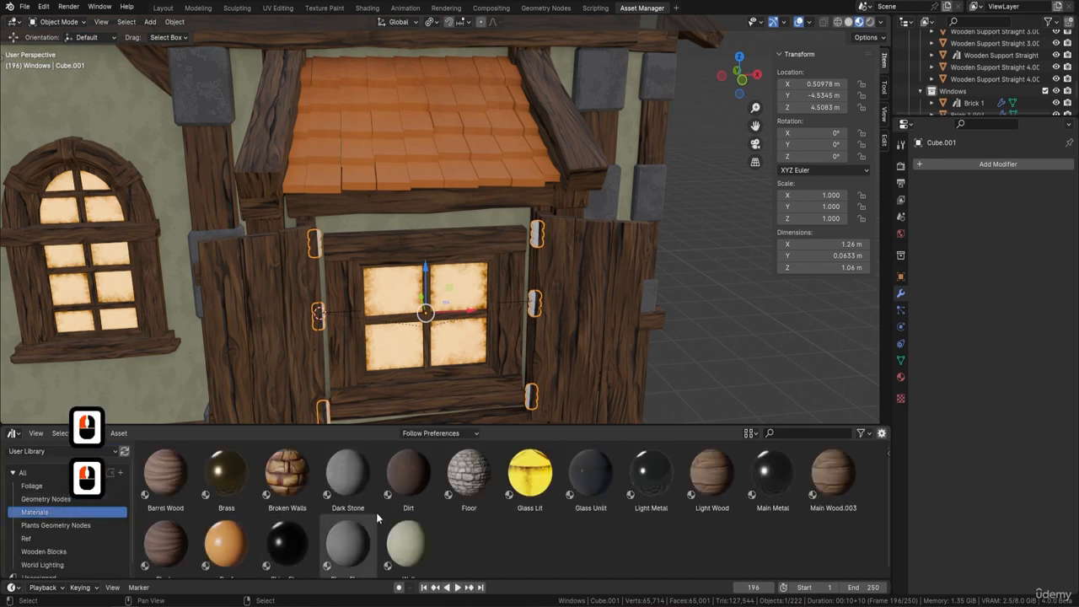
left_click(833, 474)
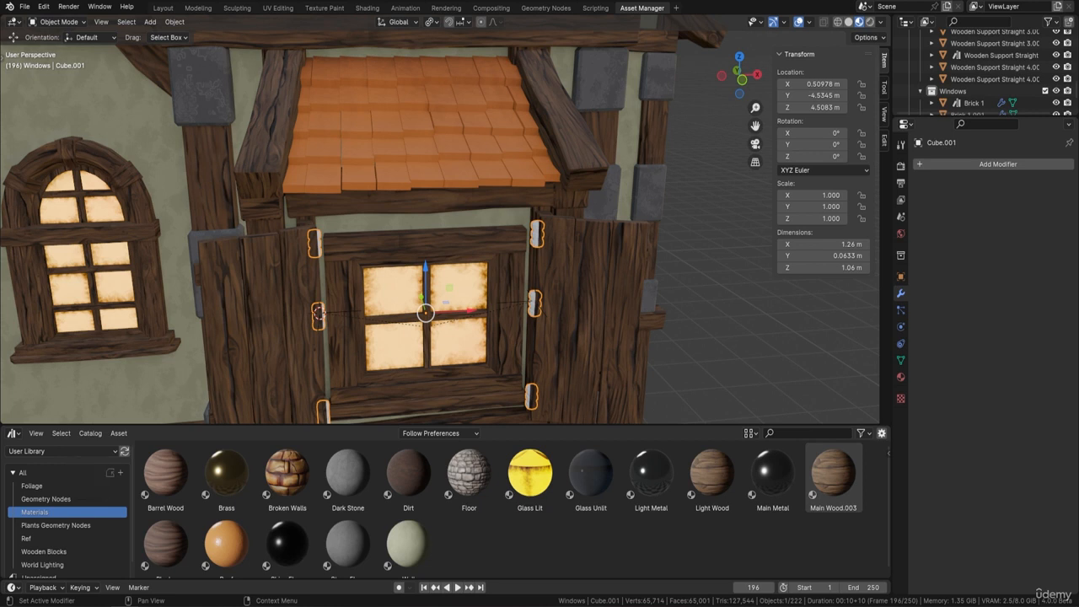
key("Tab")
key("Tab")
key("Tab")
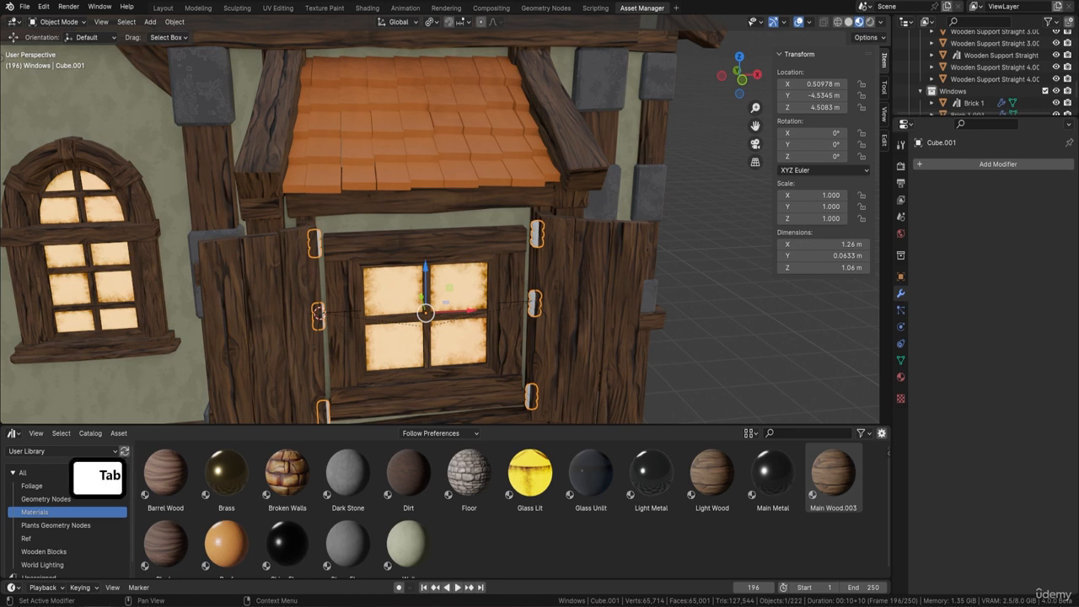
key("Tab")
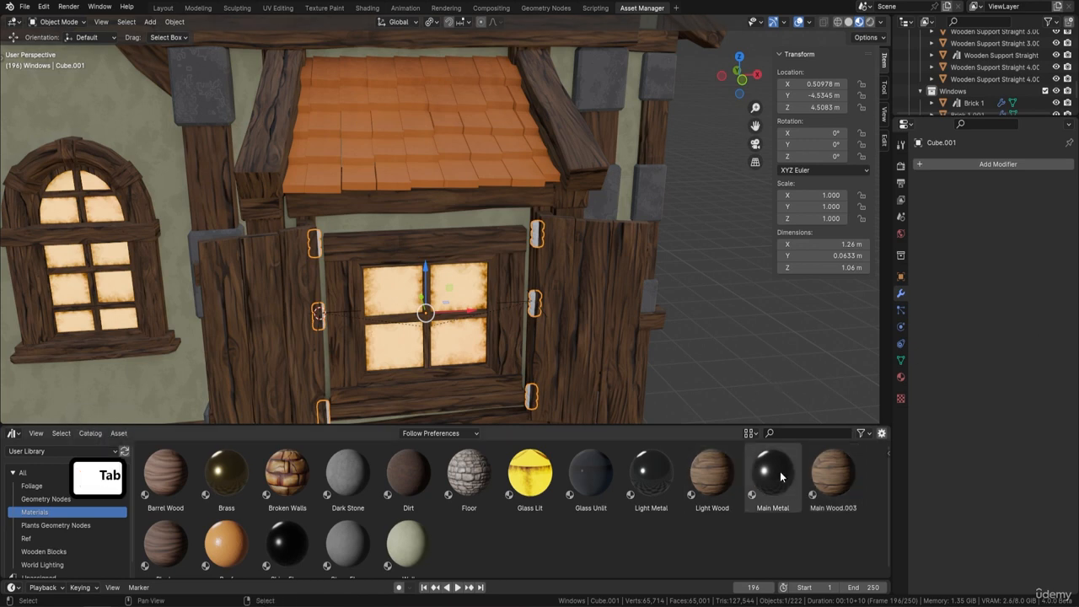
Apply the Main Metal material from the asset library to the shutter hinges and show their material settings
mouse_move(608, 308)
middle_mouse_down("shift")
mouse_move(597, 279)
mouse_move(616, 295)
middle_mouse_up("shift")
scroll(561, 257, "up", 3)
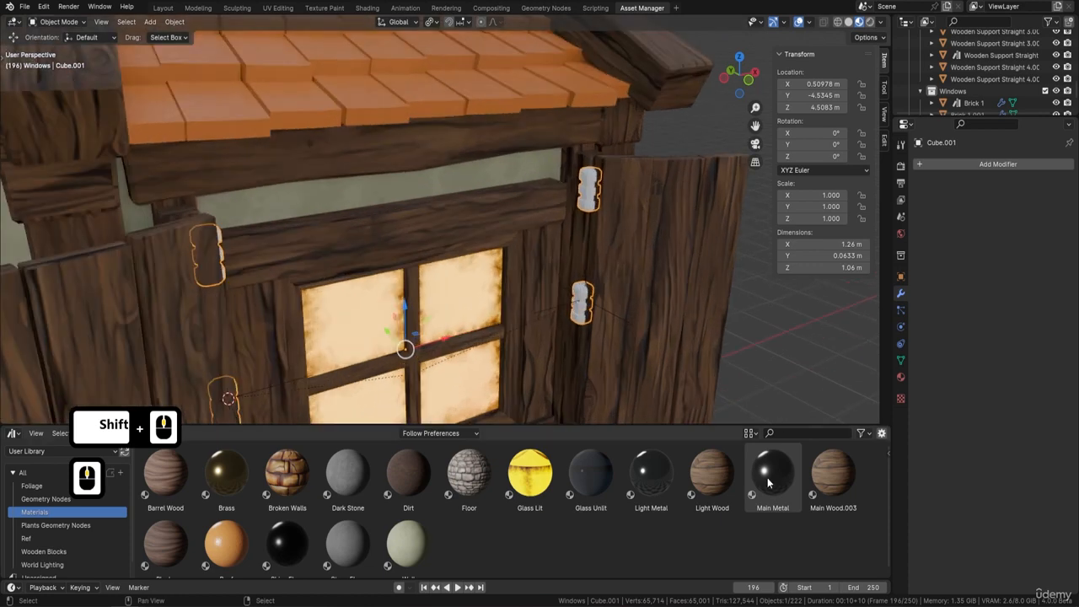
left_click_drag(768, 482, 583, 302)
left_click_drag(583, 301, 584, 301)
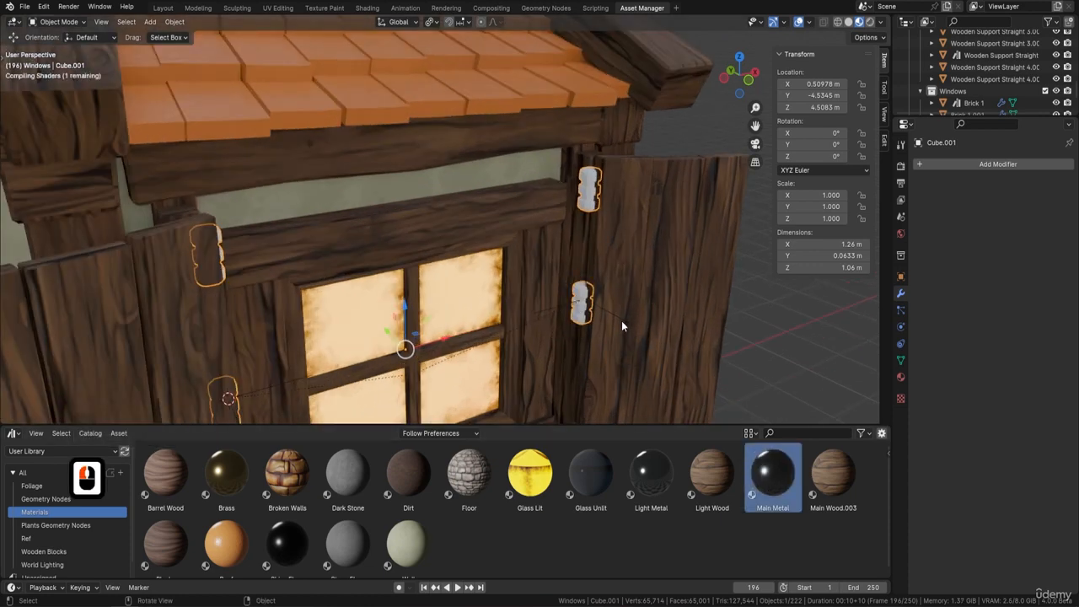
left_click(585, 288)
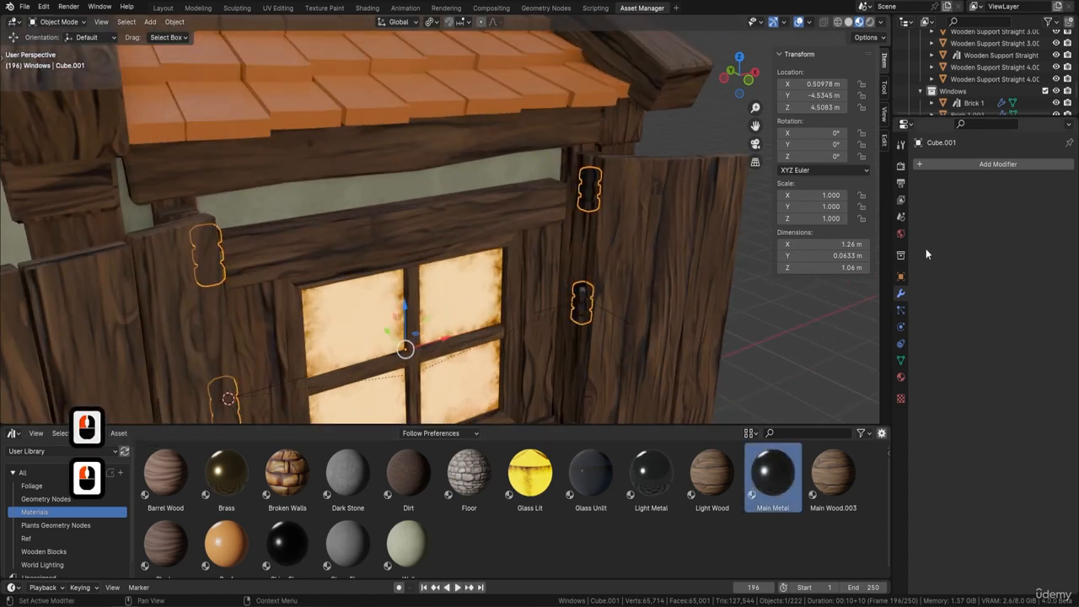
left_click(900, 378)
Unwrap all the hinge faces with Smart UV Project at a 66° angle limit, and deselect everything in Object Mode
middle_click_drag(601, 246, 602, 188)
key("Tab")
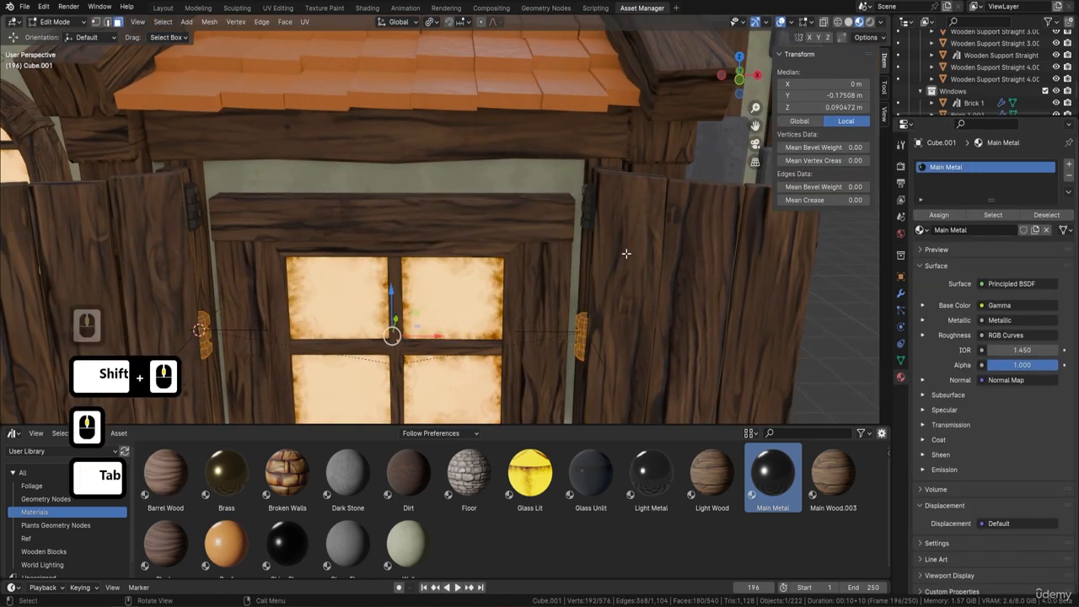
key("a")
key("u")
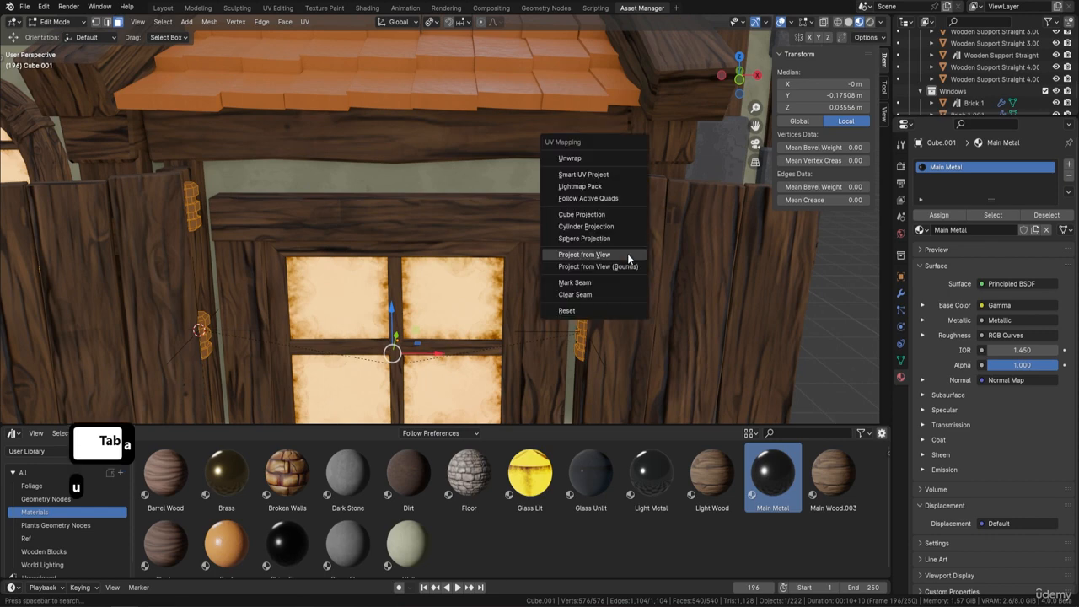
left_click(602, 176)
left_click(602, 282)
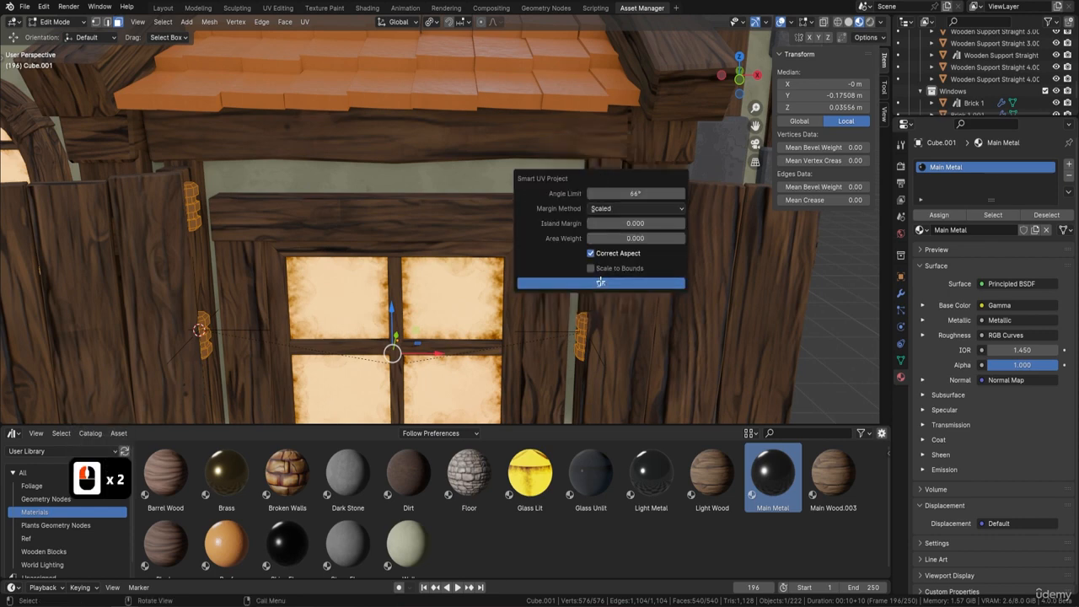
key("Tab")
middle_click_drag(610, 286, 637, 223)
scroll(633, 223, "down", 6)
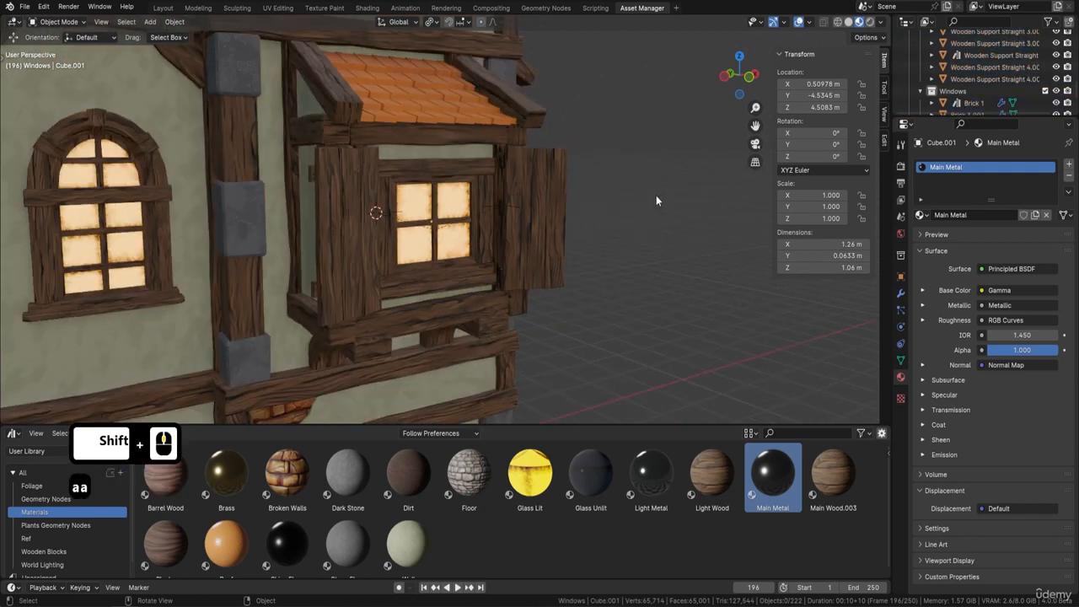
key("a")
key("a")
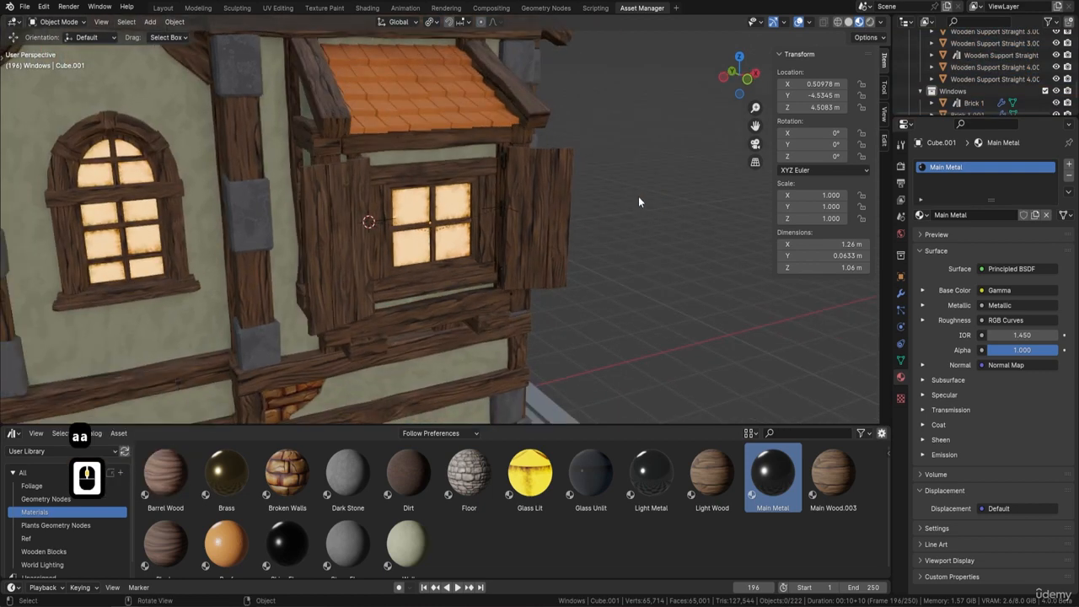
Examine the shuttered window from several sides in rendered shading with the overlays hidden
left_click(870, 22)
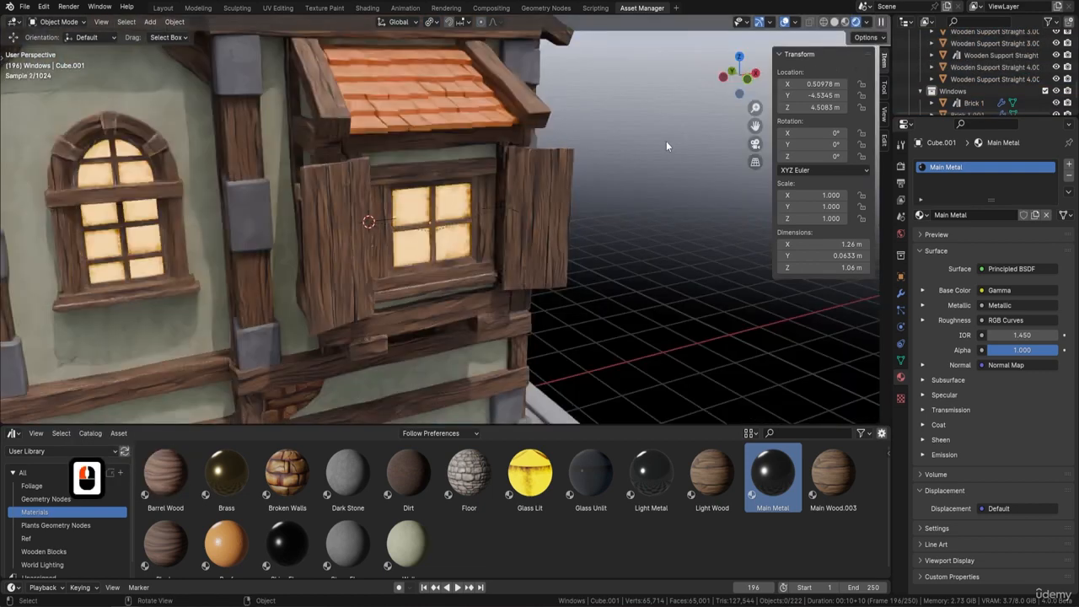
middle_click_drag(631, 185, 500, 209)
scroll(500, 209, "up", 3)
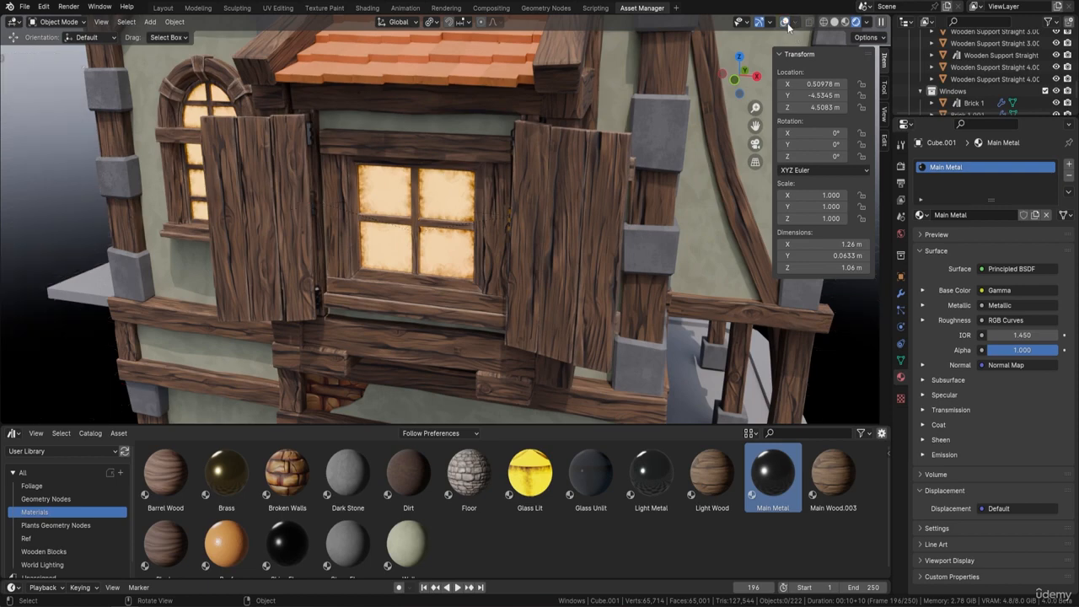
middle_click_drag(572, 174, 432, 256)
scroll(573, 225, "down", 3)
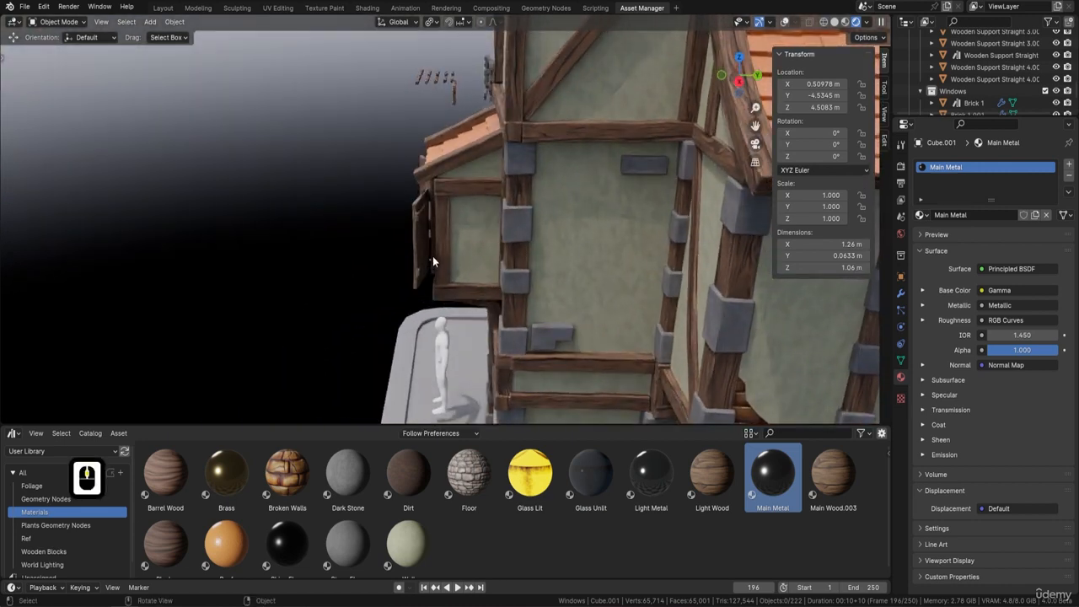
middle_click_drag(418, 217, 473, 251)
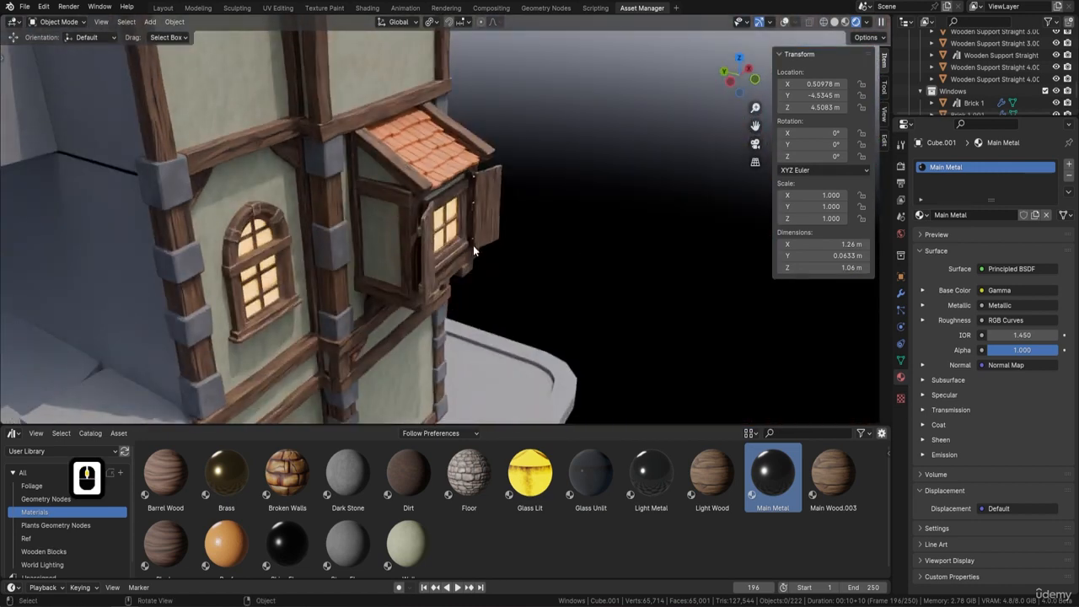
Return to Material Preview shading with overlays shown and select the window frame between the shutters
left_click(847, 23)
mouse_move(514, 195)
middle_mouse_down()
mouse_move(545, 184)
mouse_move(523, 184)
middle_mouse_up()
left_click(435, 200)
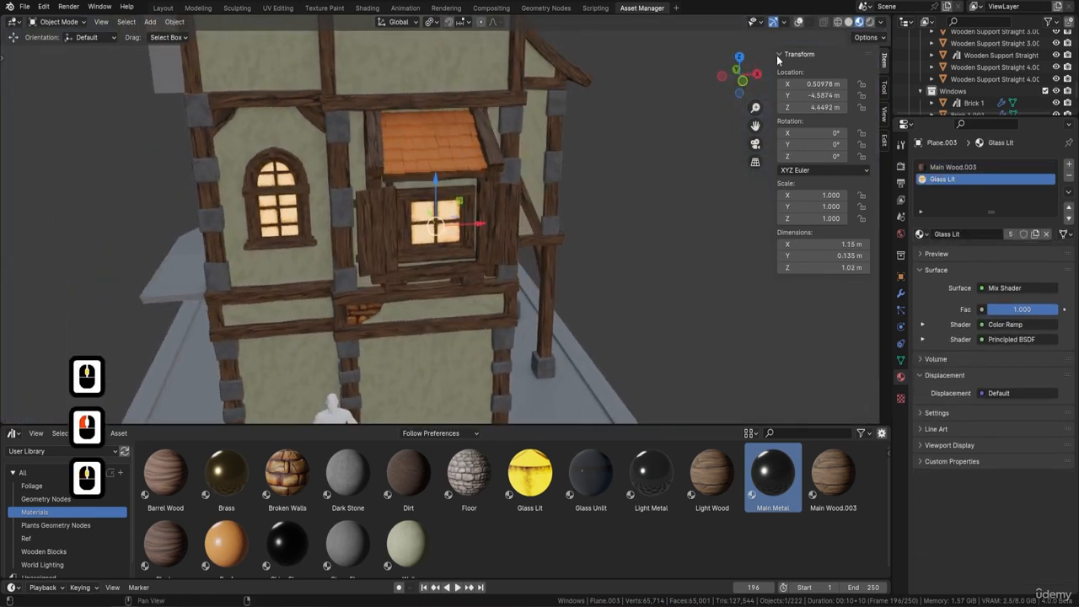
left_click(799, 22)
scroll(548, 207, "down", 5)
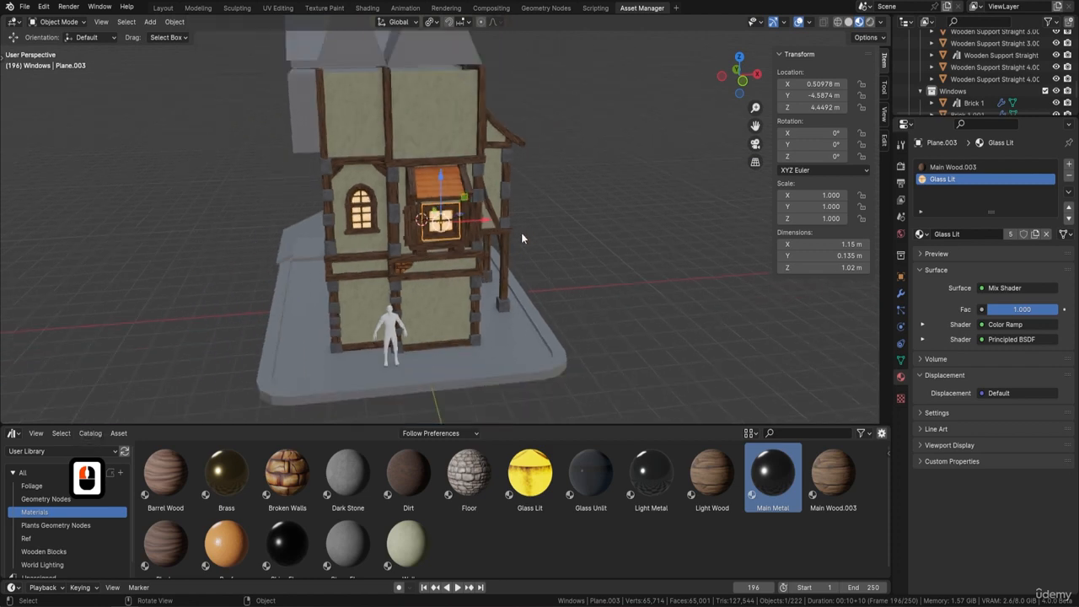
Move the window with its shutters out of the house, about -9.9 m in X, -0.5 m in Y and -1.2 m in Z
middle_click_drag(522, 239, 573, 181, "shift")
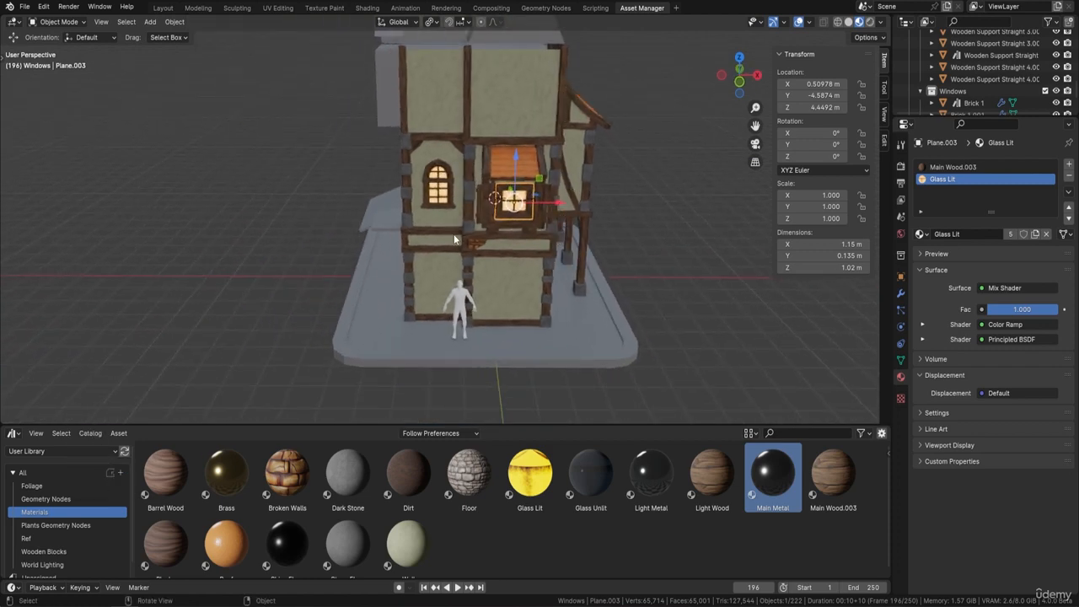
key("g")
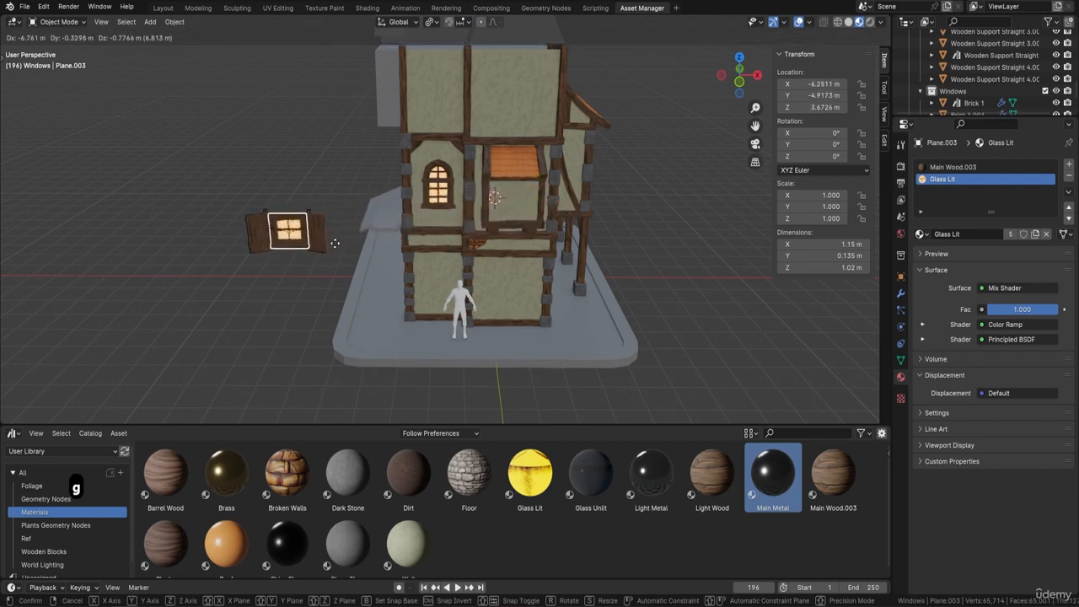
left_click(246, 263)
middle_click_drag(246, 263, 482, 254, "shift")
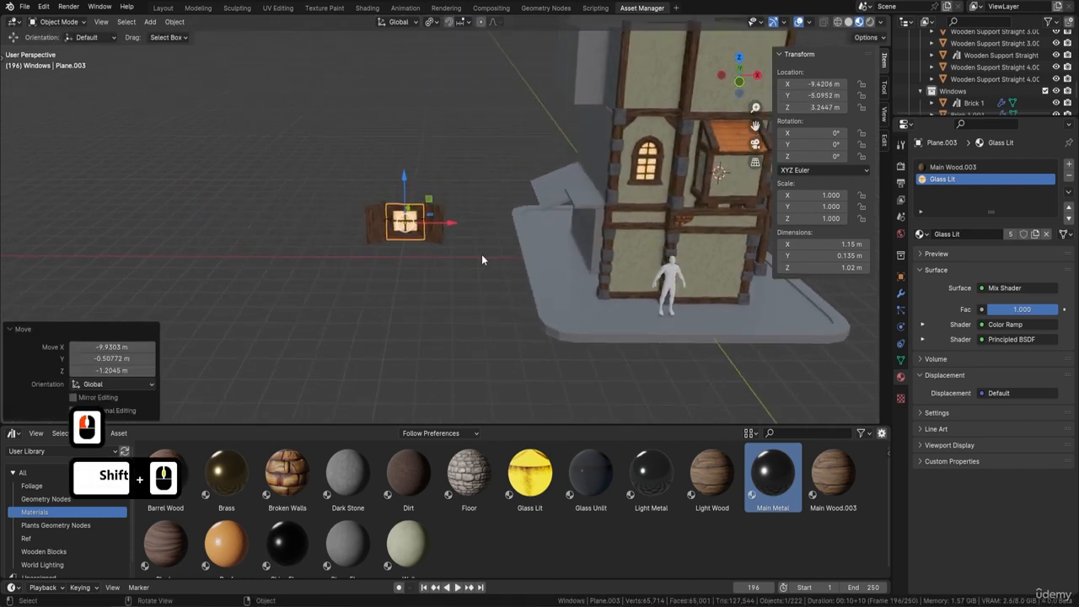
Select the whole window with its shutters and hinges, and mark Plane.003 as an asset
scroll(481, 259, "up", 2)
key("b")
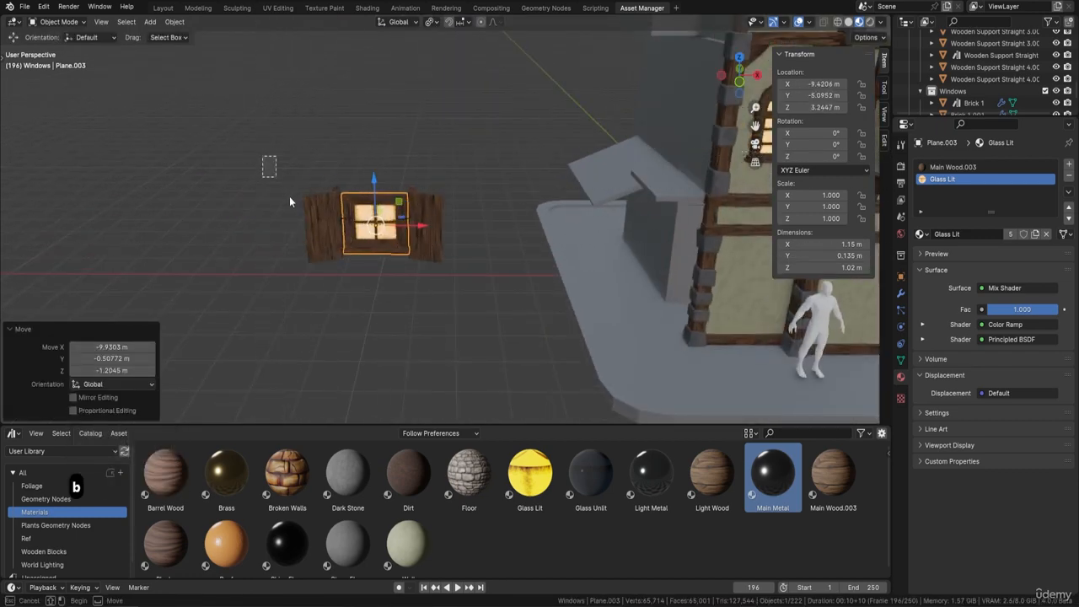
left_click_drag(262, 157, 464, 286)
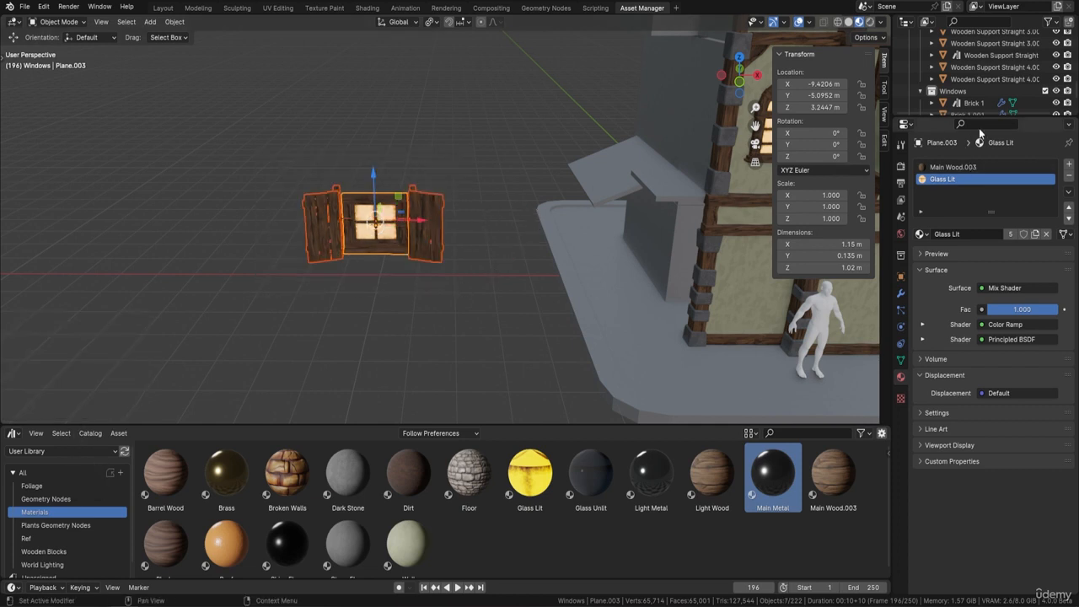
scroll(1005, 102, "down", 8)
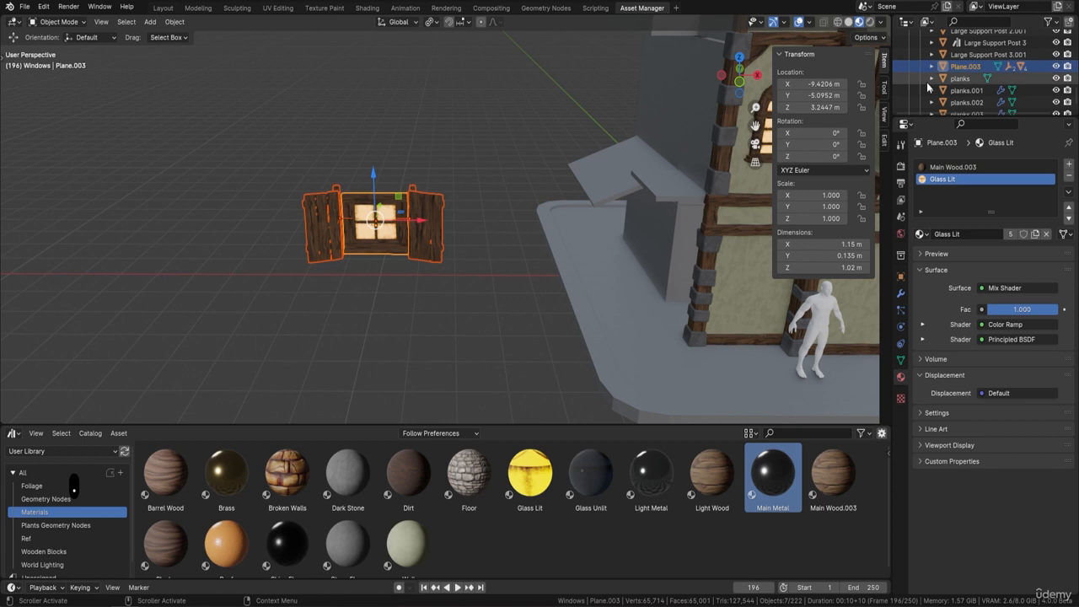
right_click(972, 68)
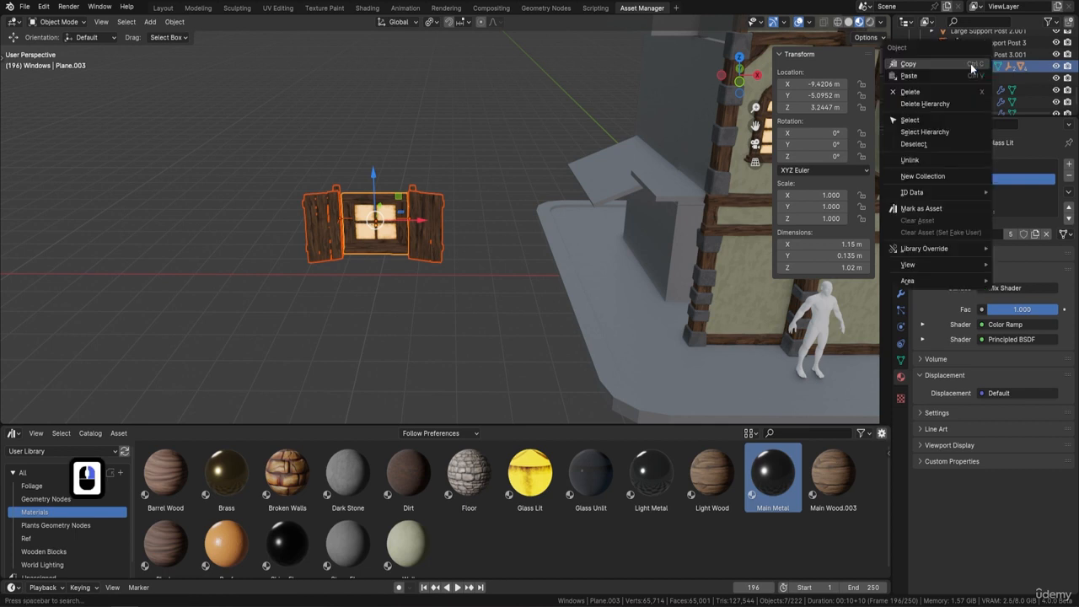
left_click(942, 208)
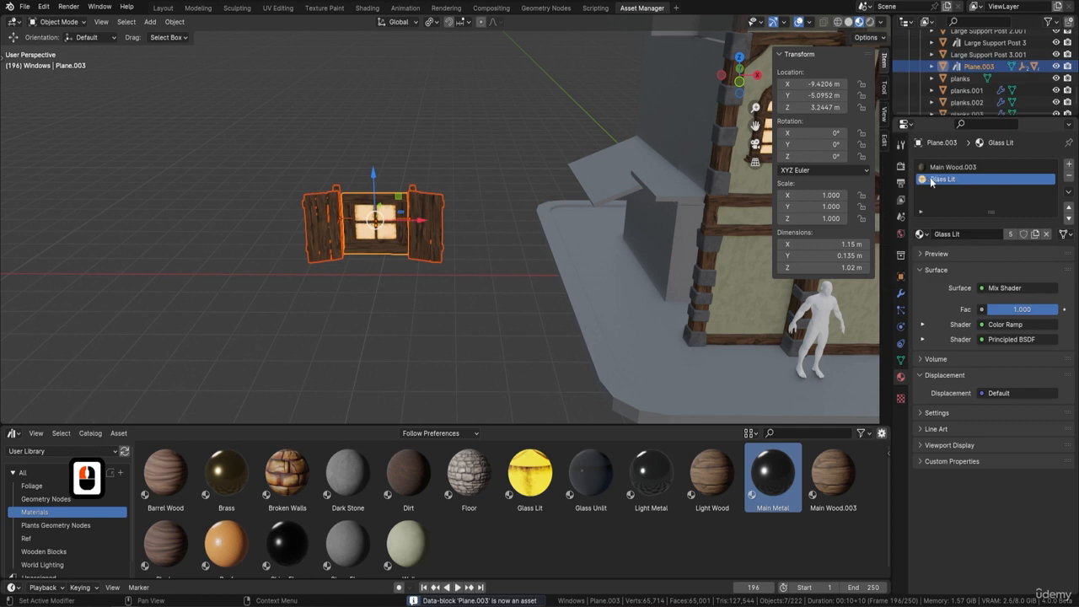
Switch the asset browser to the Current File library and show its Unassigned assets
left_click(103, 452)
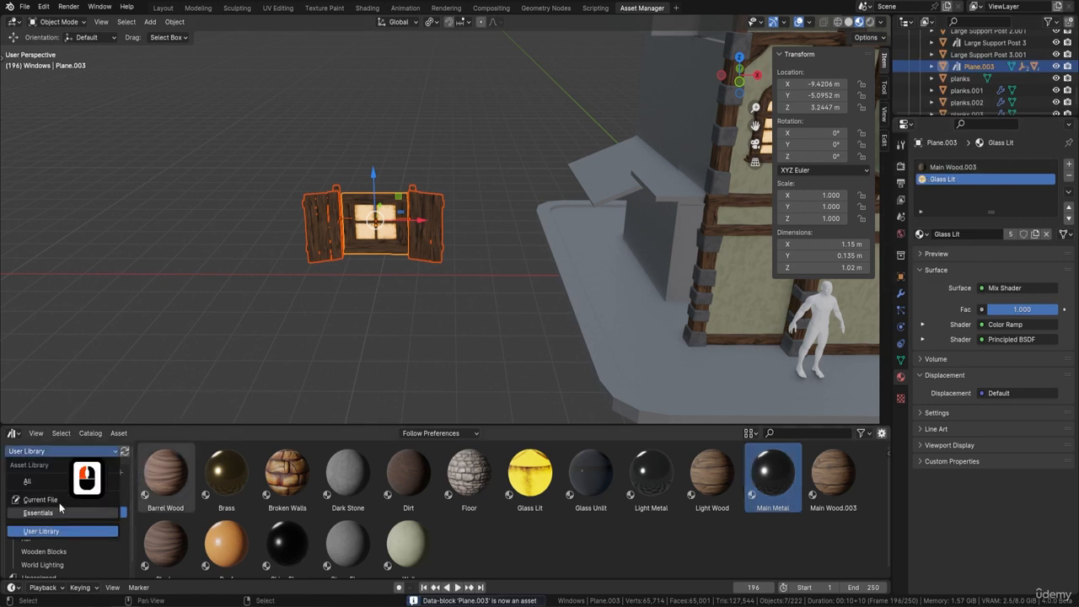
left_click(57, 500)
left_click(49, 551)
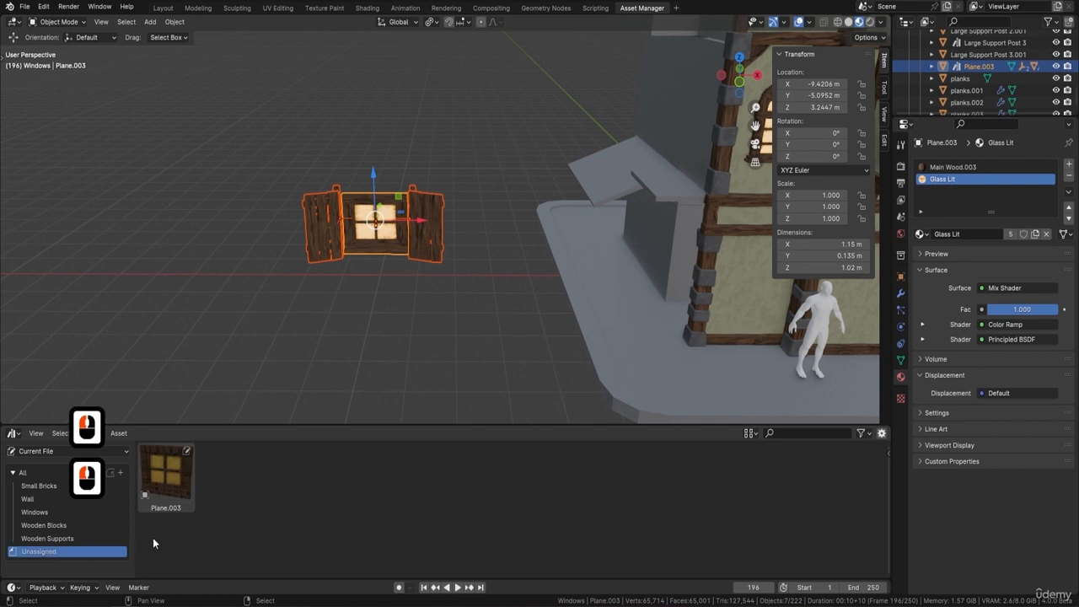
Try placing the Plane.003 asset in the scene beside the shuttered window, and undo the placement
left_click(167, 481)
left_click_drag(167, 481, 202, 297)
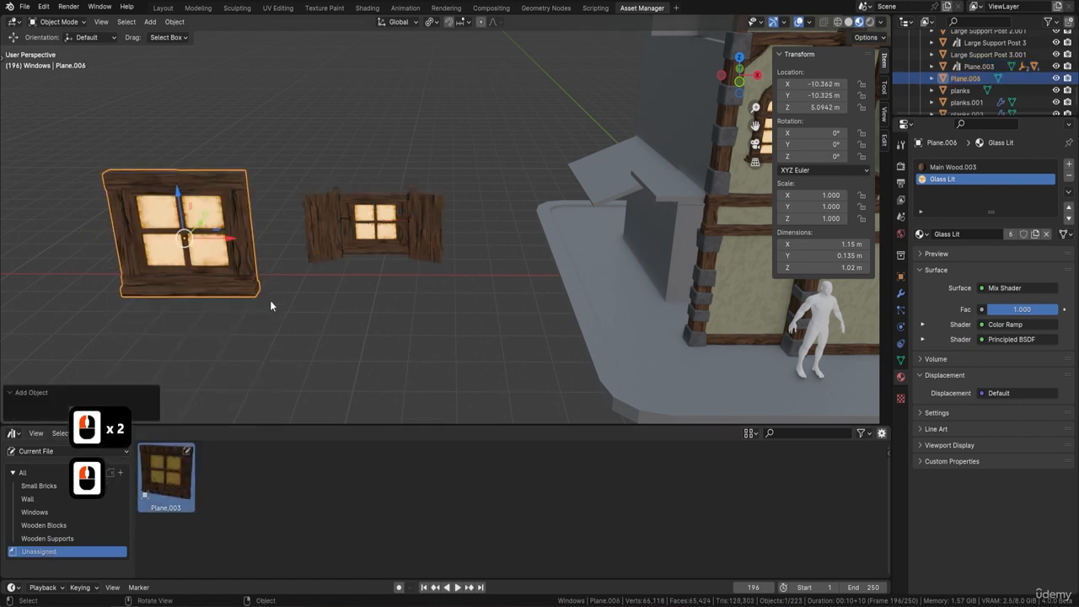
key("ctrl+z")
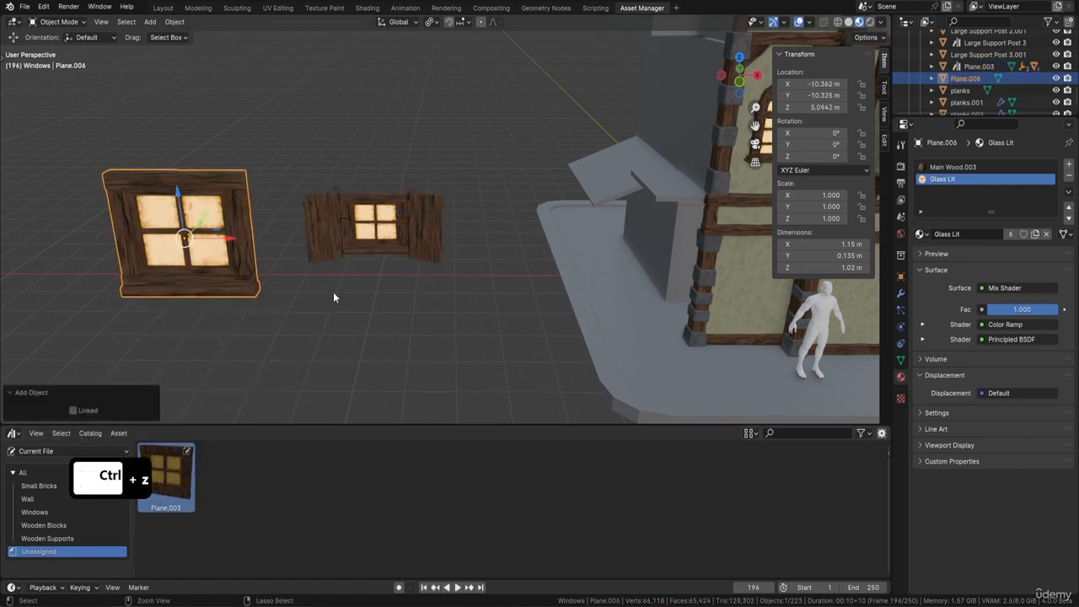
scroll(413, 227, "up", 4)
middle_click_drag(376, 238, 441, 226)
scroll(491, 268, "up", 4)
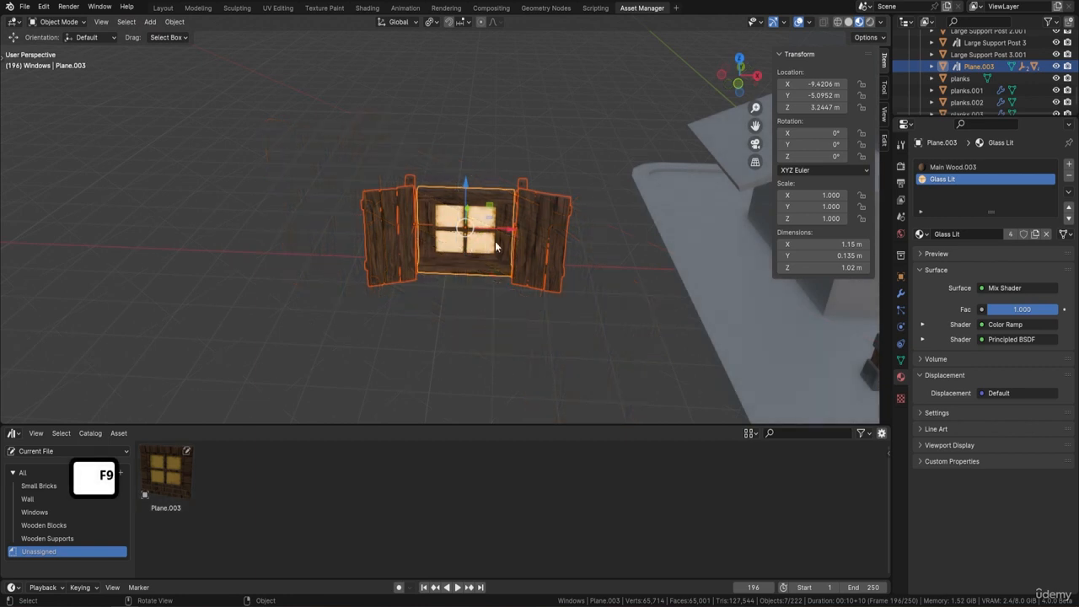
middle_click_drag(497, 245, 338, 289)
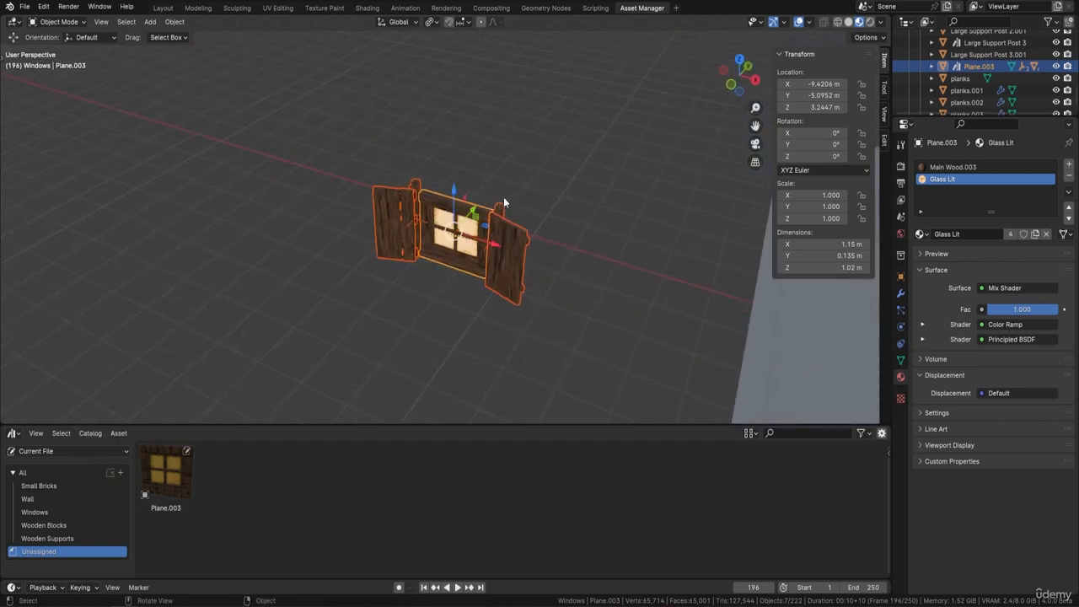
middle_click_drag(504, 199, 410, 81)
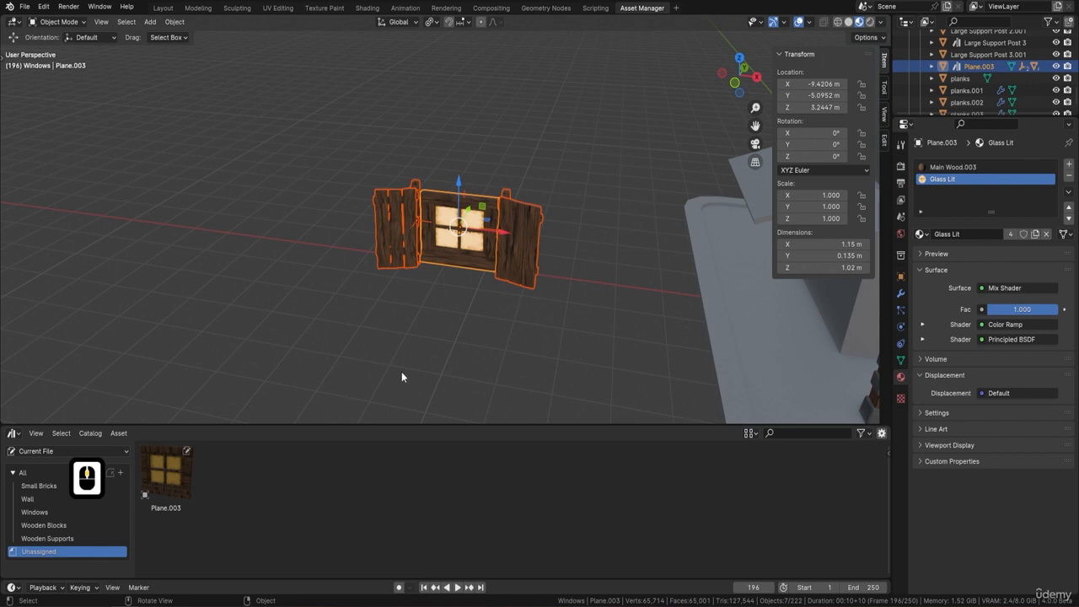
scroll(465, 253, "down", 2)
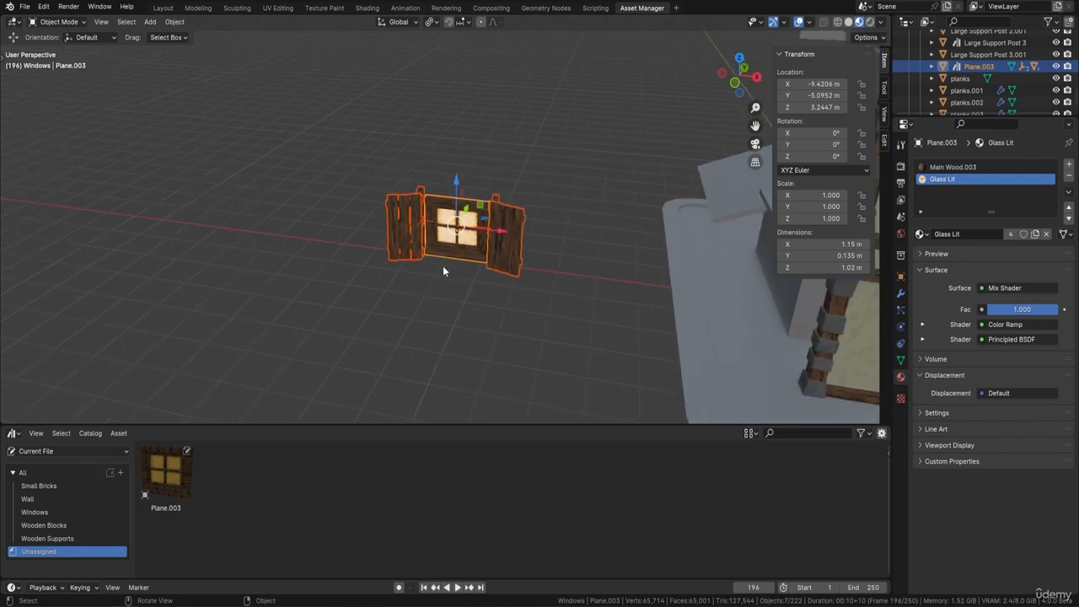
Clear the asset marking from Plane.003 in the asset browser
left_click(173, 472)
right_click(181, 477)
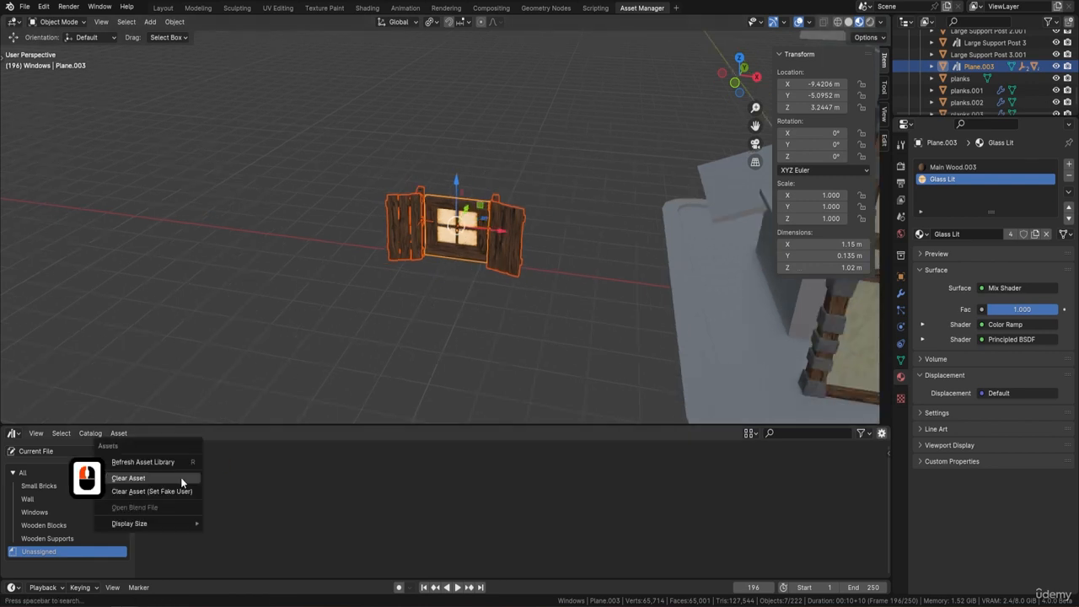
left_click(181, 477)
Duplicate the complete shuttered window and move the copy about -19.2 m in X and 5.3 m in Y, near the spare house parts
middle_click_drag(422, 295, 506, 254)
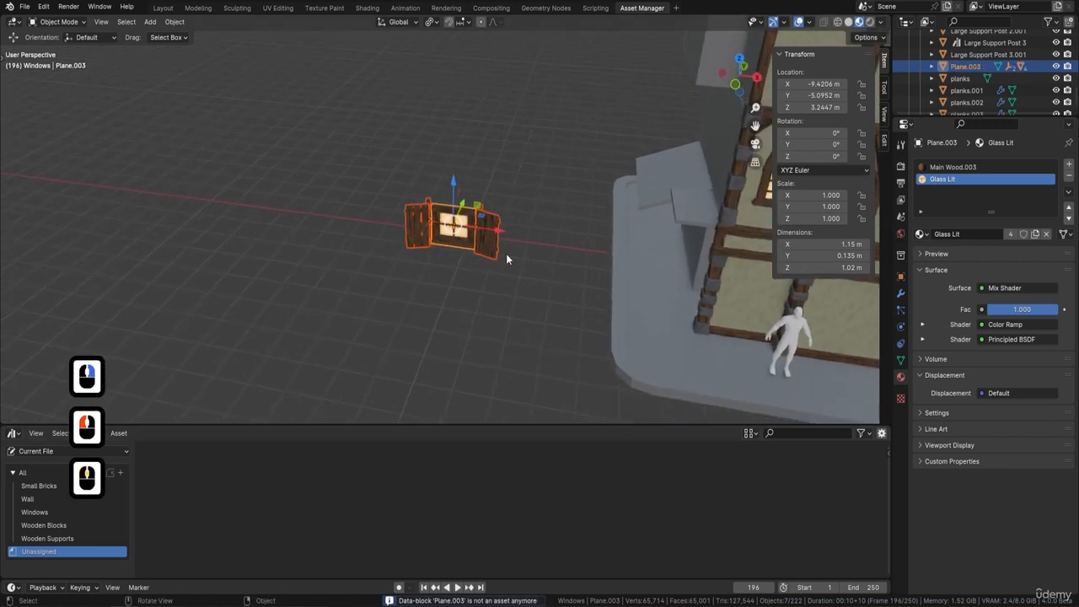
middle_click_drag(467, 175, 511, 251)
scroll(496, 255, "down", 2)
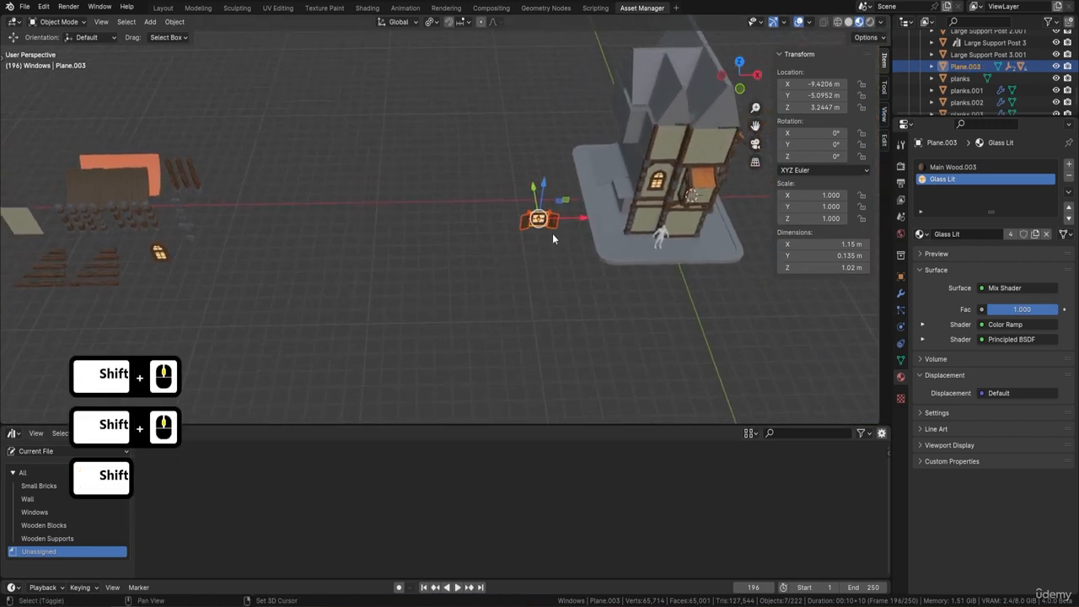
key("shift+d")
right_click(552, 233)
key("g")
key("x")
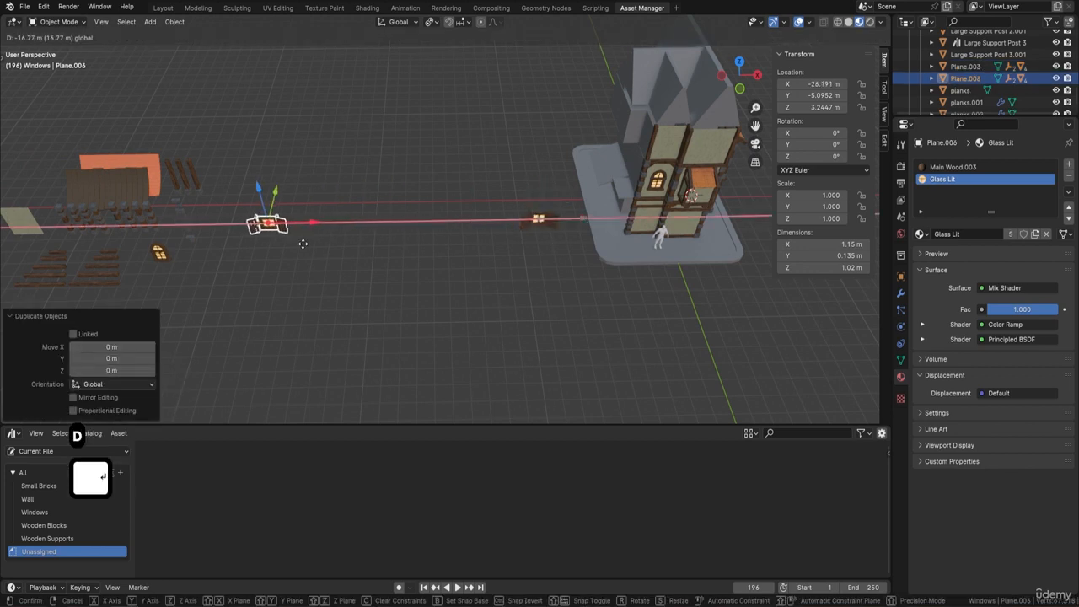
left_click(276, 229)
middle_click_drag(300, 178, 341, 235, "shift")
left_click_drag(390, 200, 448, 150)
Select both shutters of the original window beside the house
middle_click_drag(431, 221, 442, 196)
scroll(452, 246, "up", 7)
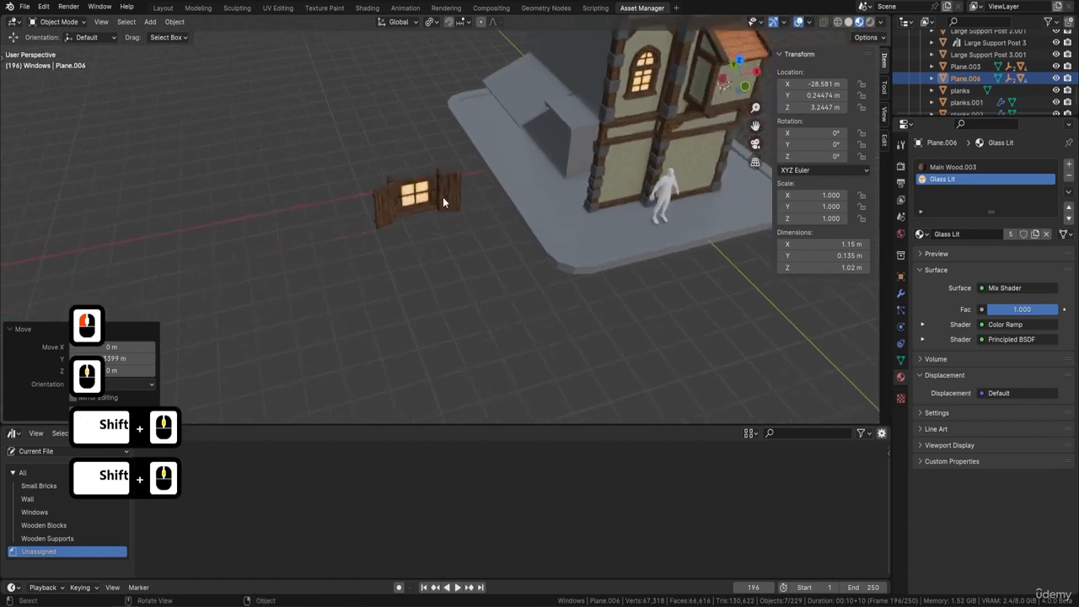
scroll(443, 196, "up", 5)
middle_click_drag(402, 132, 546, 250, "shift")
scroll(545, 250, "up", 3)
left_click(523, 199)
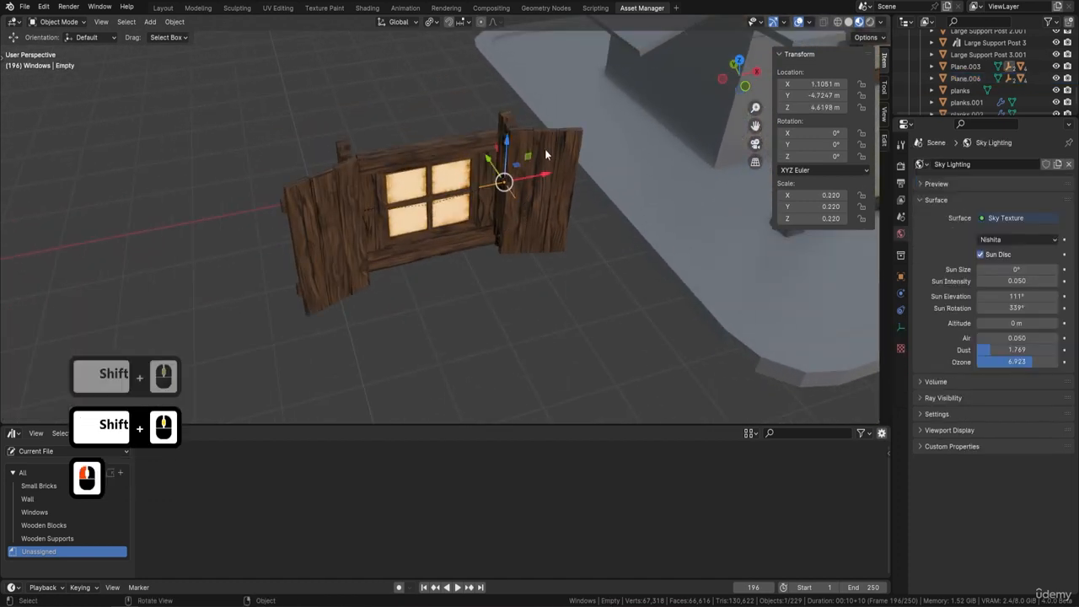
left_click(559, 193)
left_click(308, 213, "shift")
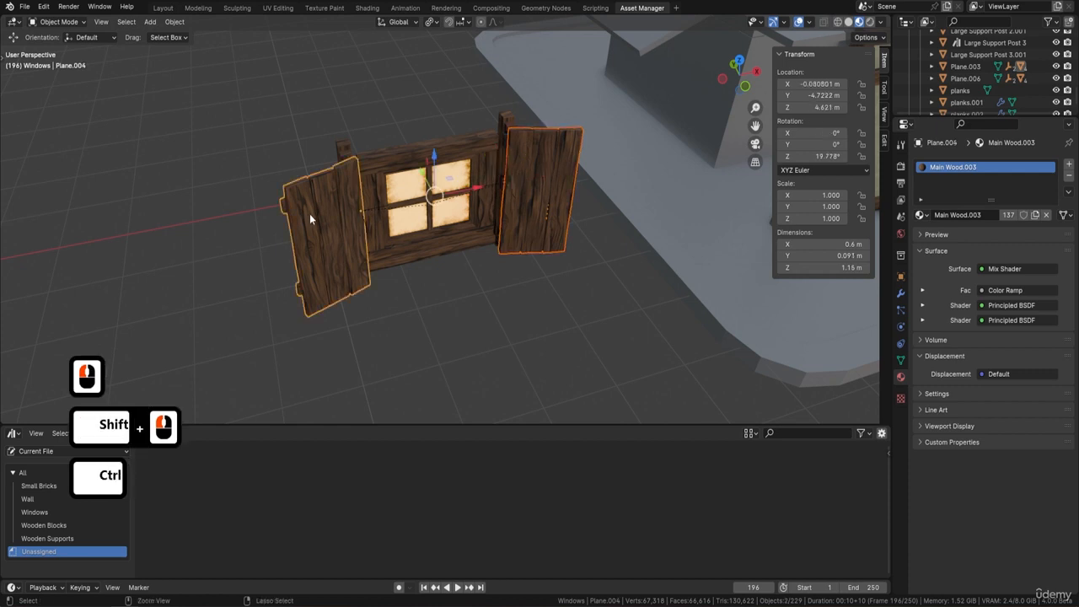
Try clearing the parent of both shutters without keeping their transformation, and undo it
key("ctrl+p")
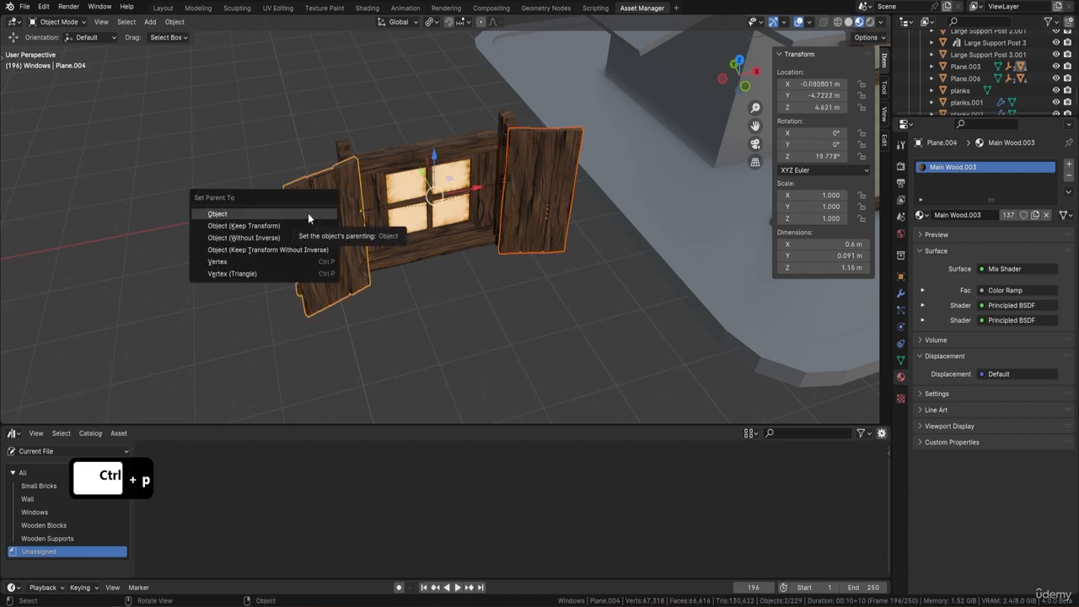
left_click(305, 214)
key("alt+p")
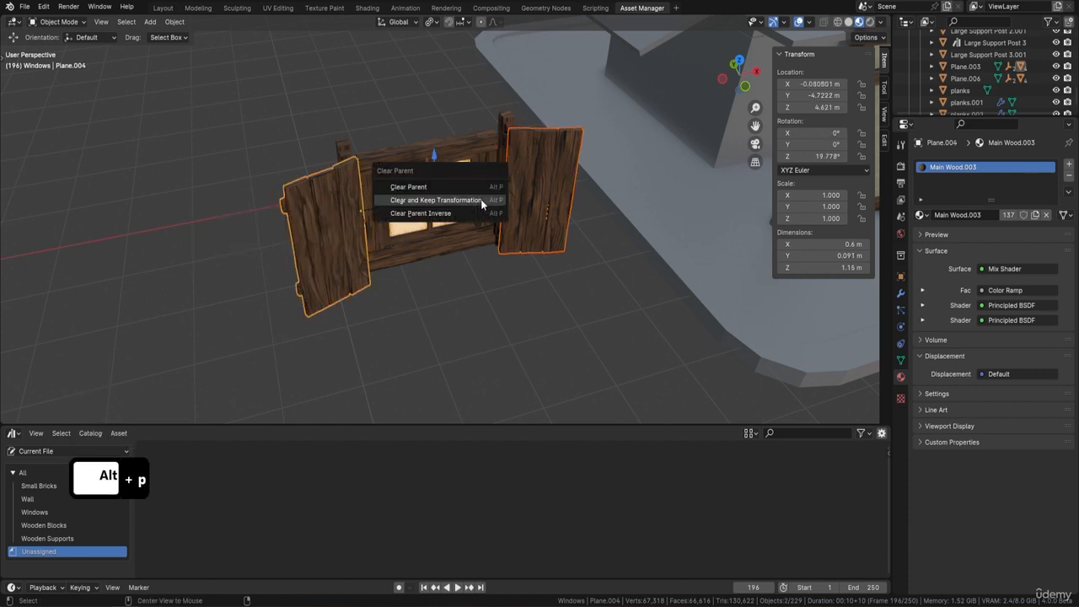
left_click(461, 187)
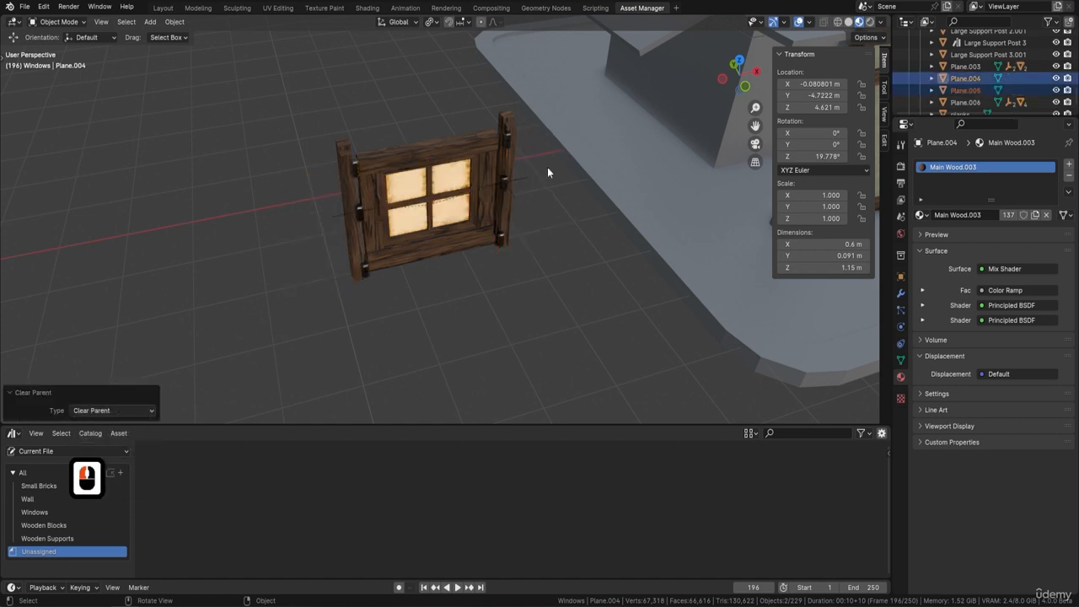
key("ctrl+z")
Clear the parent of both shutters while keeping their transformation, and delete the two empties at the window's sides
key("alt+p")
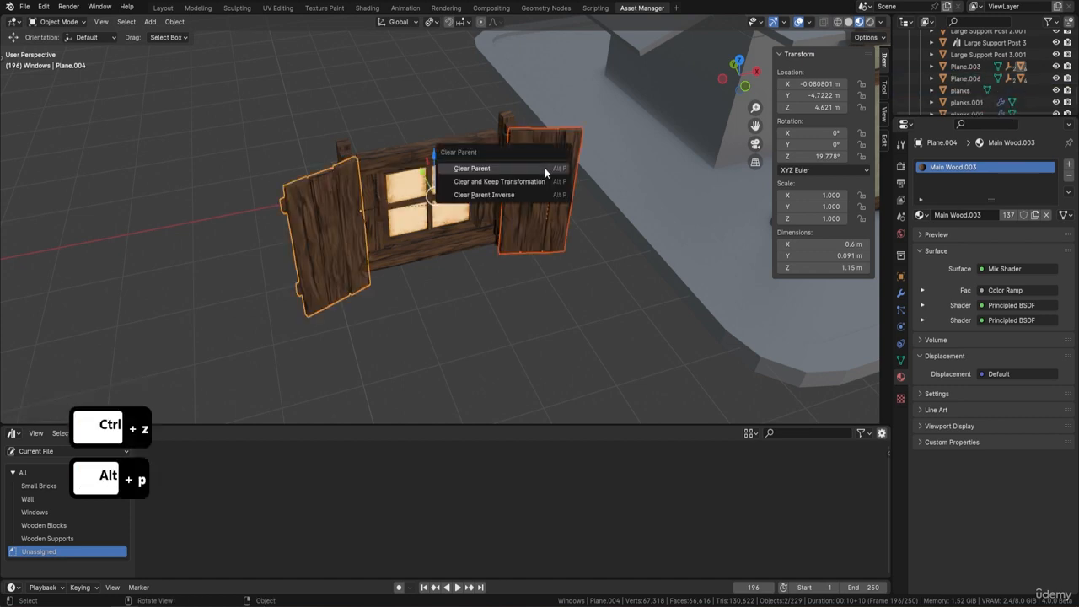
left_click(511, 181)
scroll(552, 186, "up", 1)
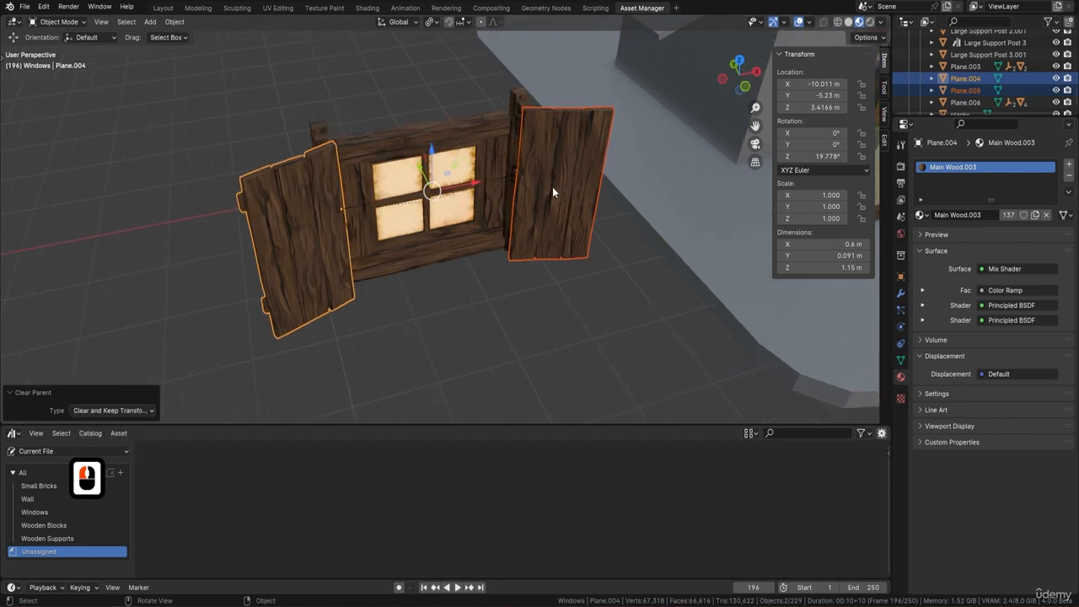
left_click(527, 189)
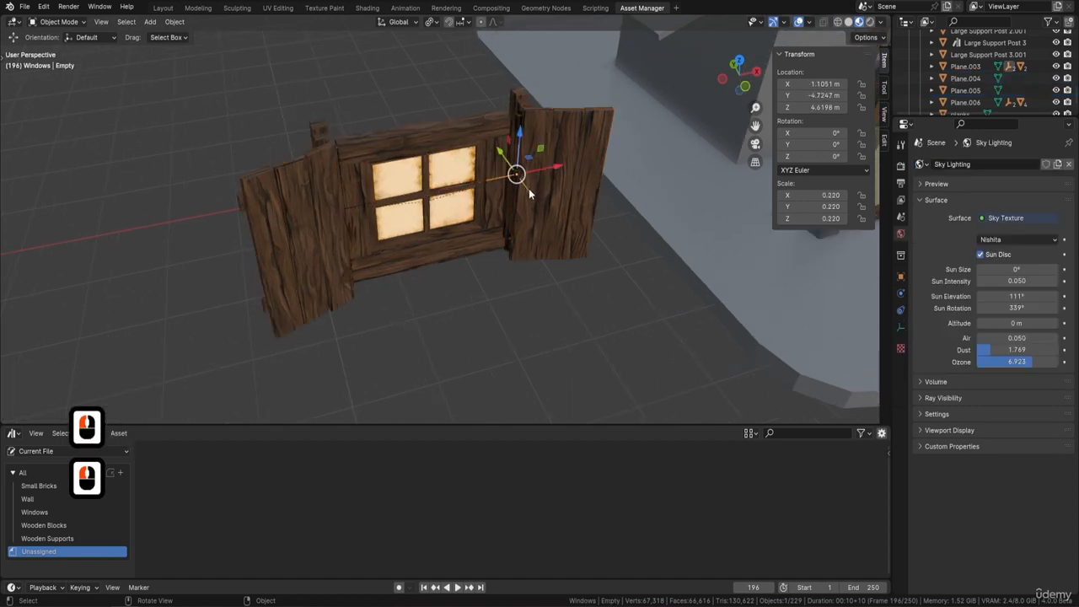
left_click(373, 205, "shift")
key("Delete")
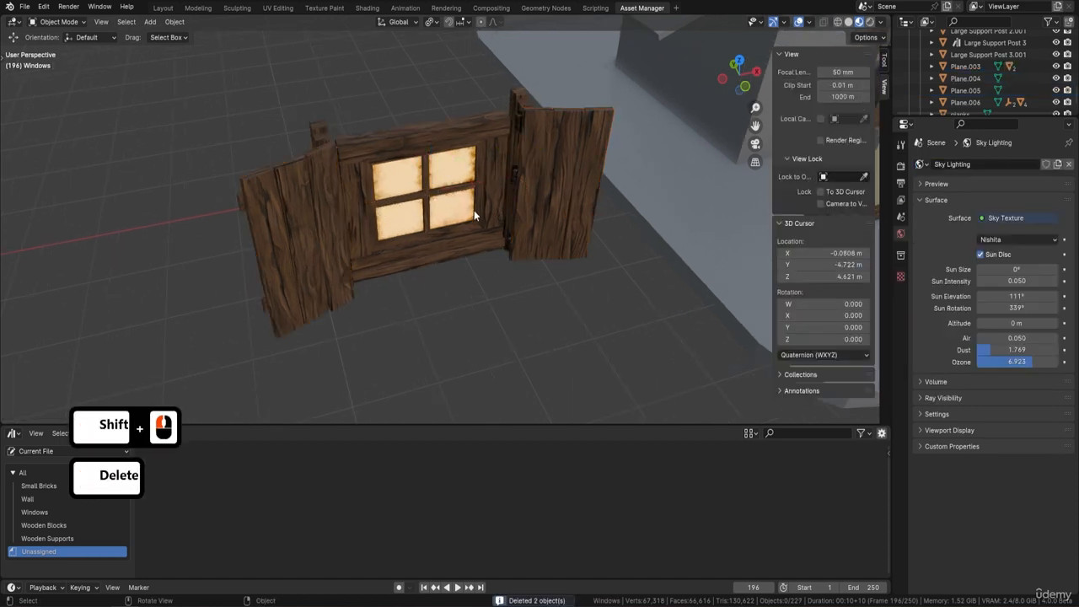
Join the shutters, hinges and window frame into one object with Plane.003 as the active object
middle_click_drag(474, 210, 470, 262)
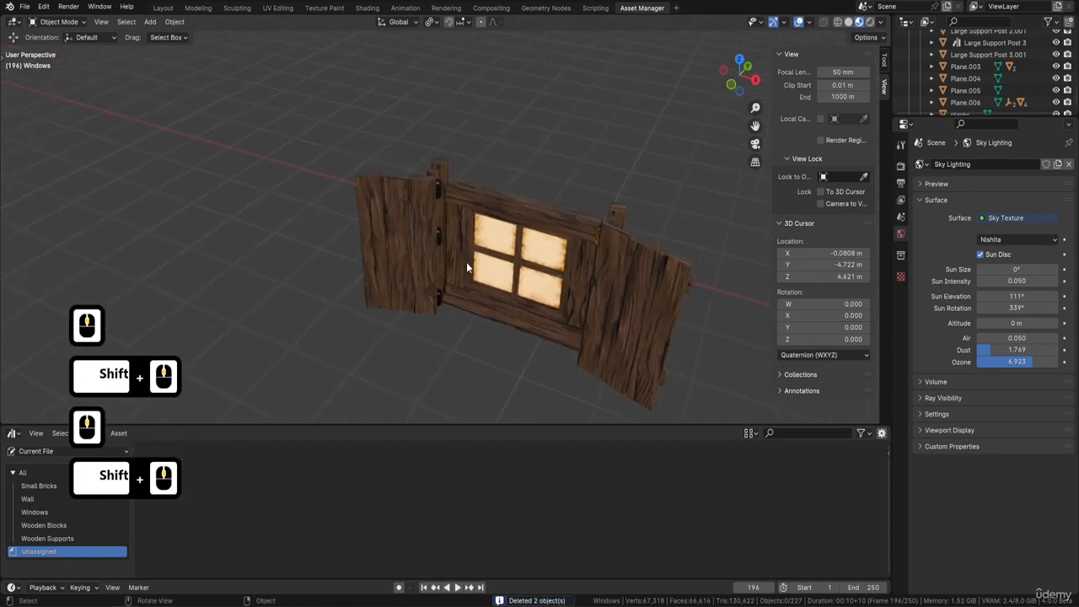
key("b")
left_click_drag(380, 121, 650, 343)
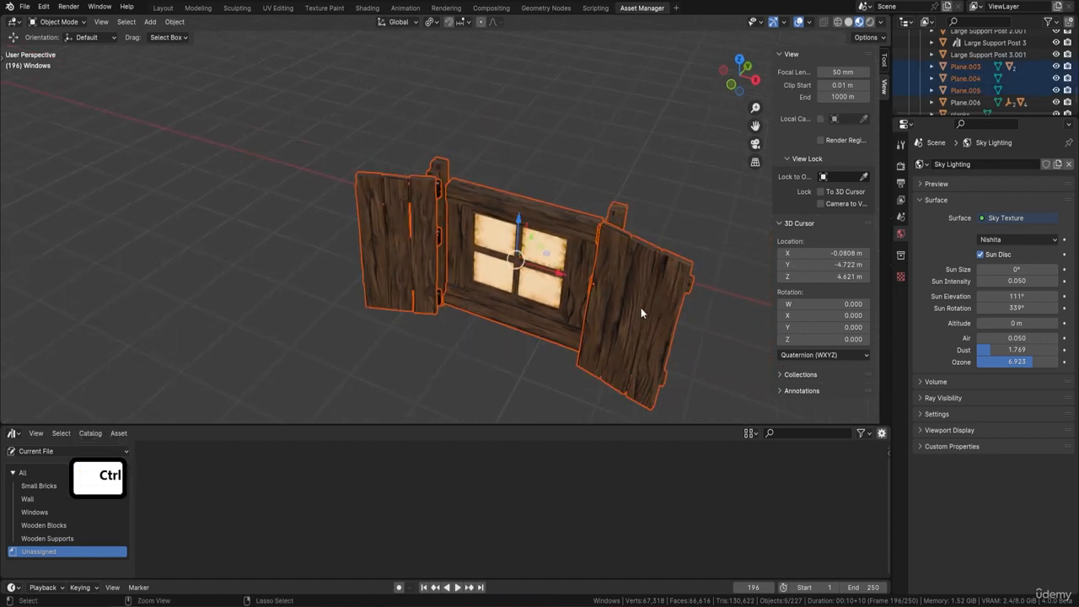
left_click(555, 200, "shift")
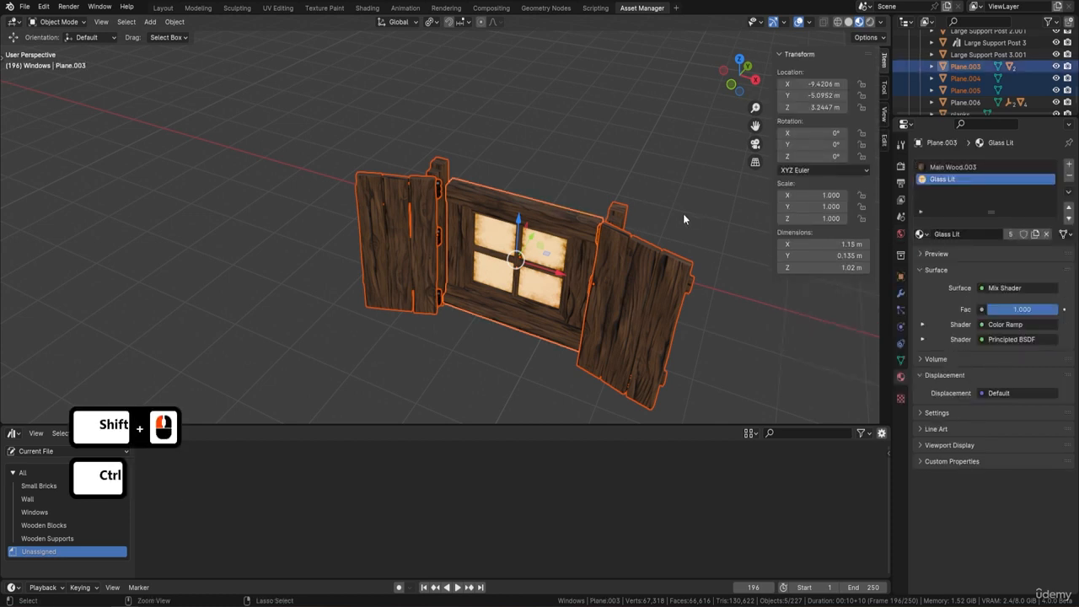
key("ctrl+j")
Apply all transforms to the joined window and set its origin to its geometry
key("ctrl+a")
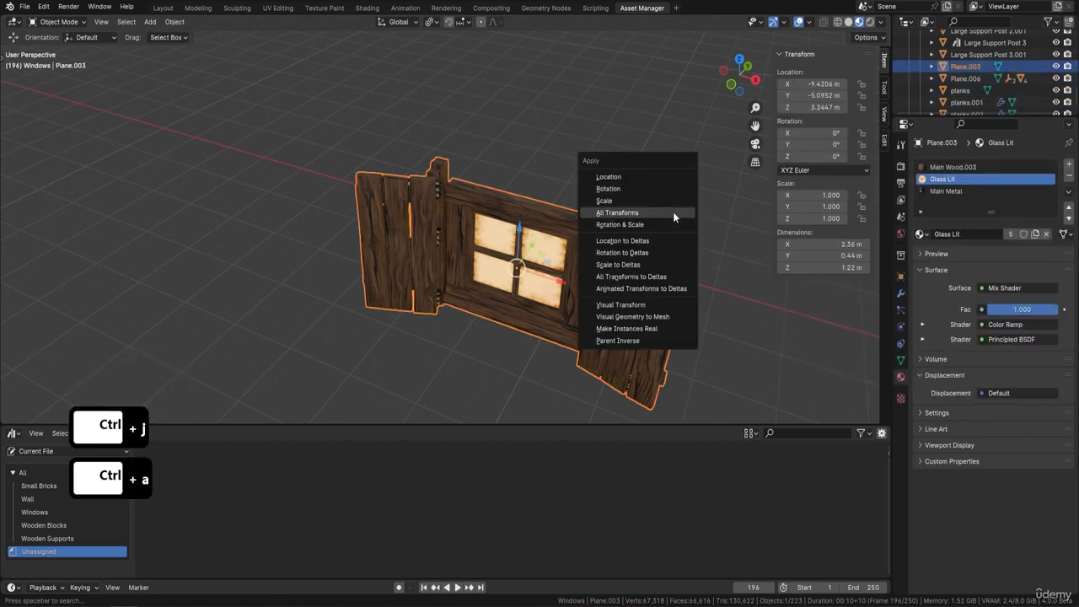
left_click(673, 212)
right_click(655, 214)
mouse_move(634, 272)
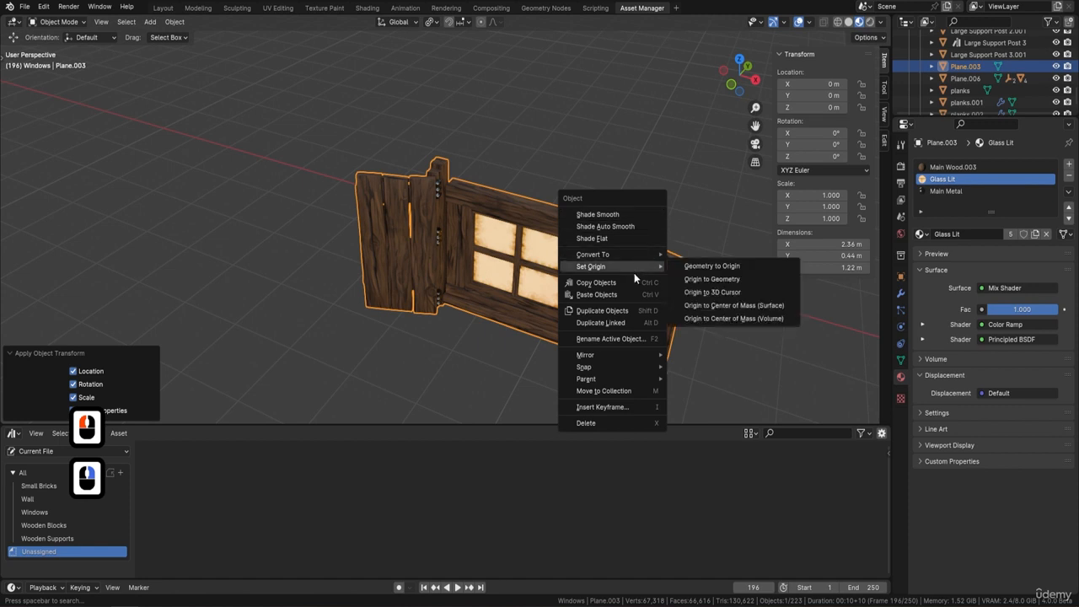
left_click(714, 275)
Shade the joined window with Shade Auto Smooth at 30°
right_click(568, 231)
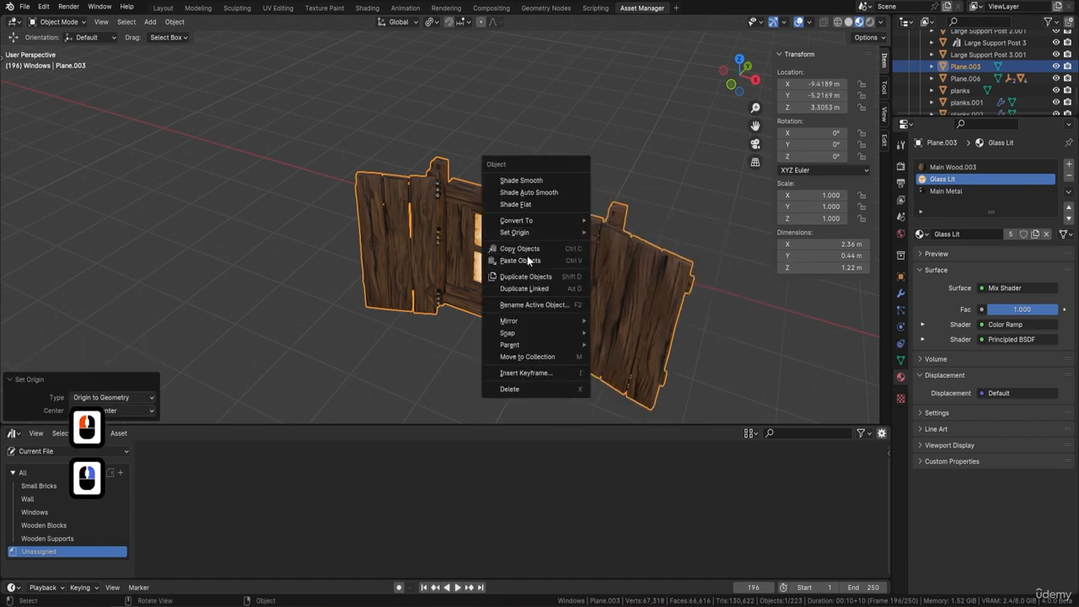
right_click(516, 202)
mouse_move(516, 202)
left_click(531, 161)
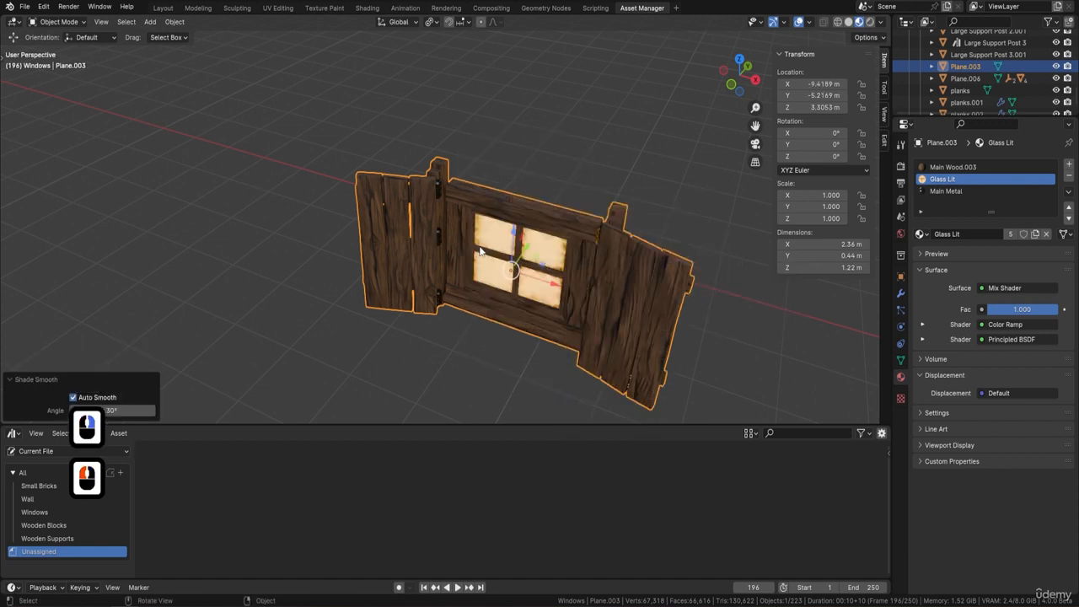
Rename Plane.003 as Window With Shutters
middle_click_drag(531, 164, 525, 223)
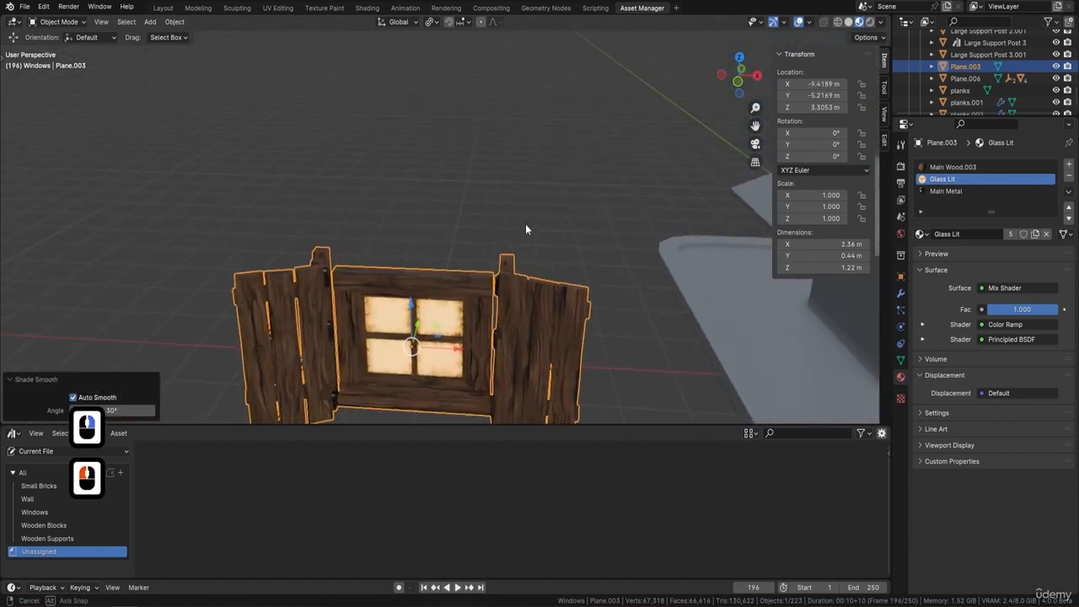
double_click(971, 68)
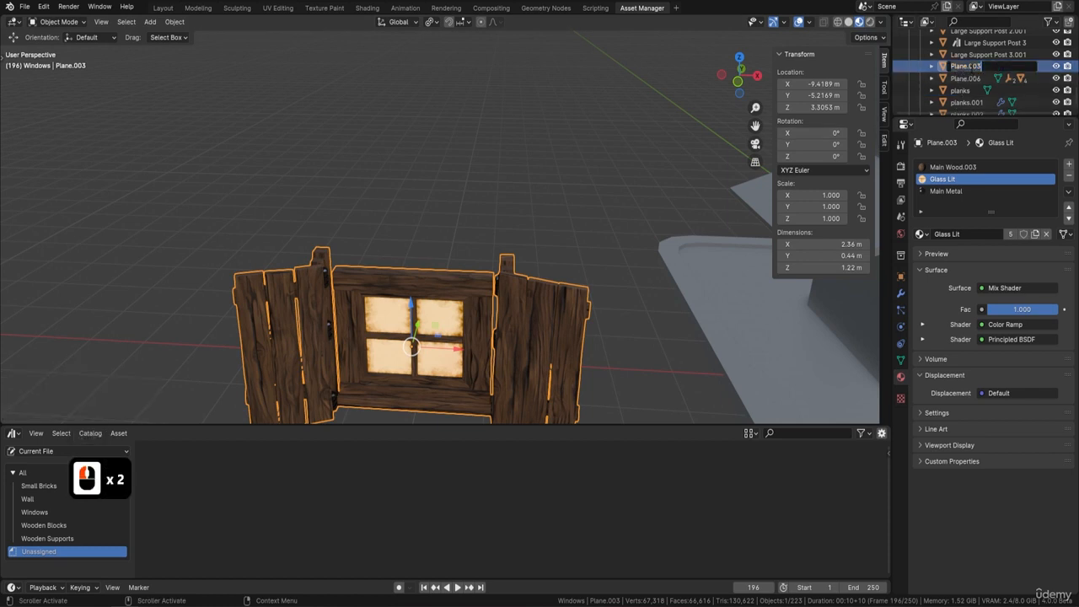
type("Window")
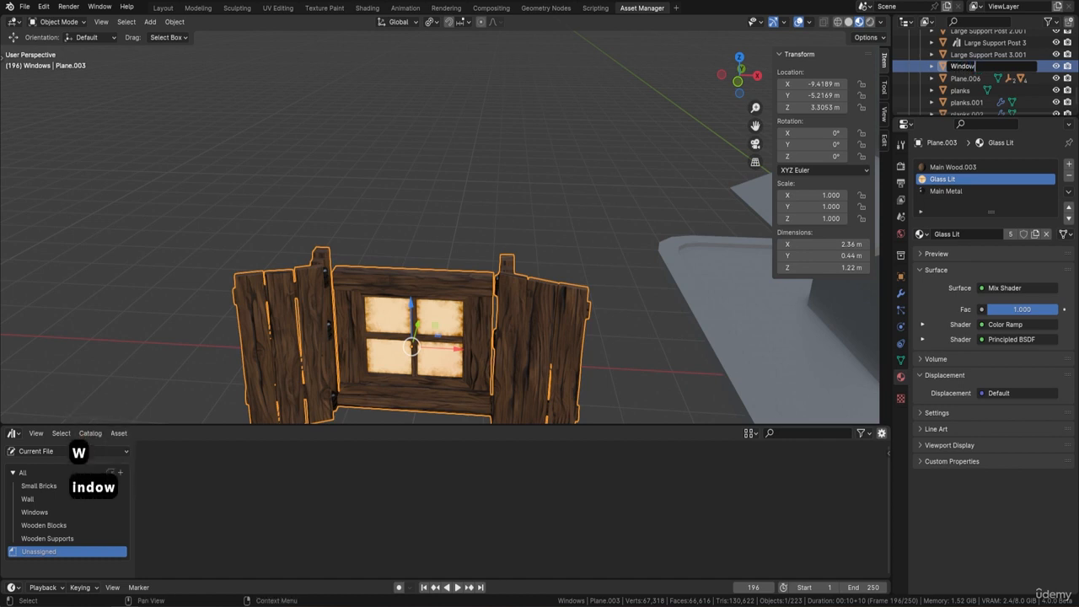
type(" With ")
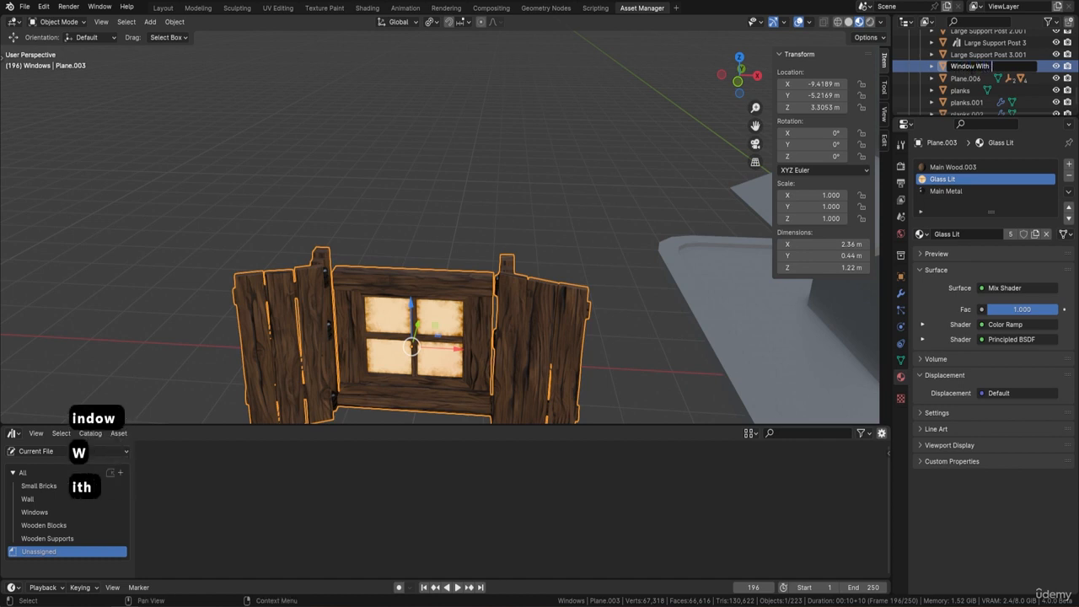
type("Shutters")
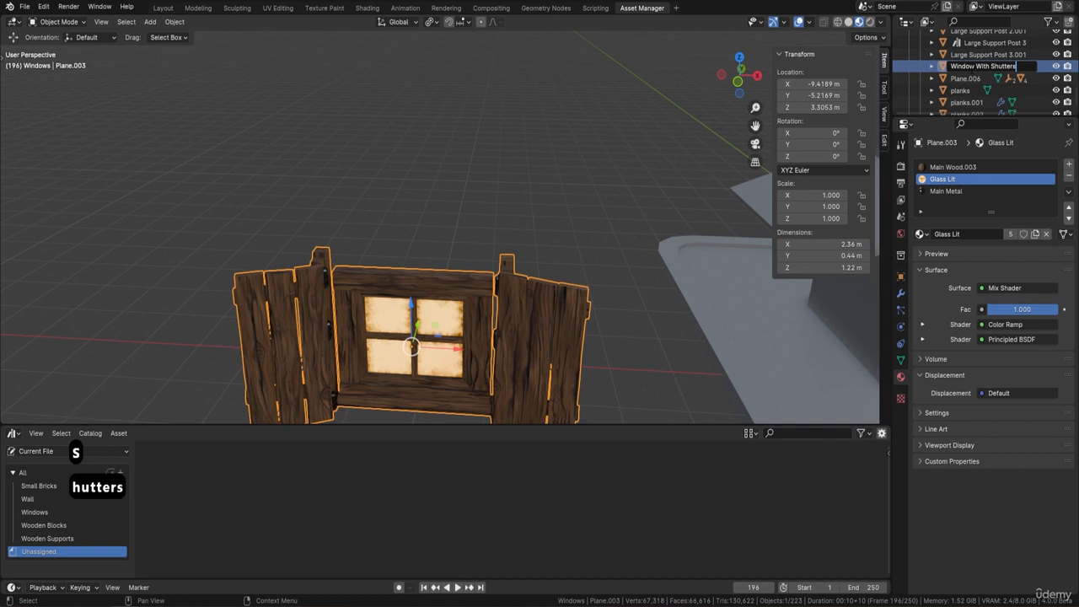
key("Return")
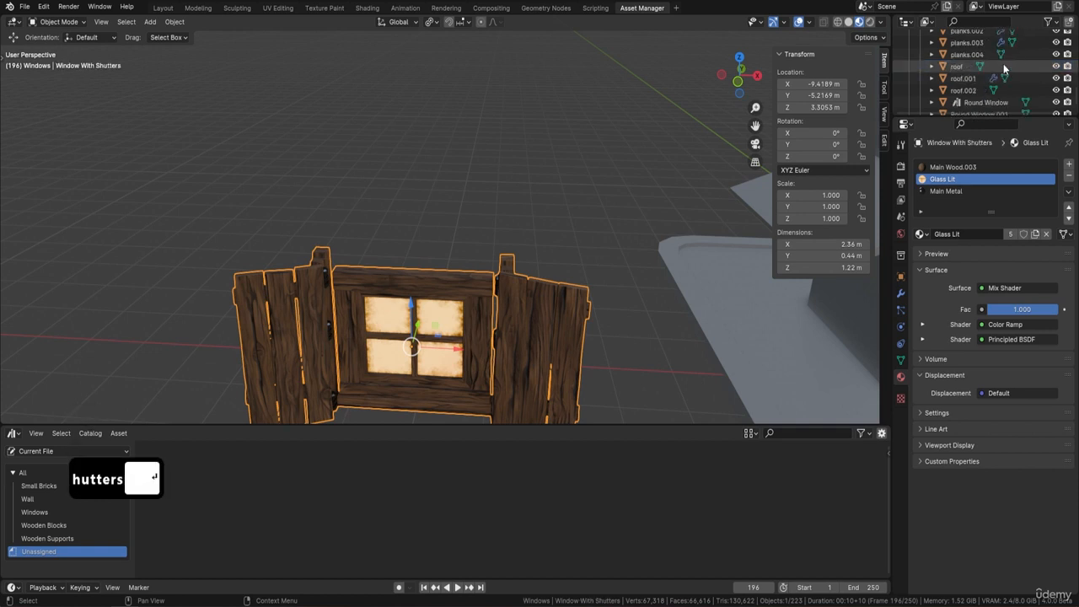
Mark the Window With Shutters object as an asset
scroll(972, 68, "down", 5)
scroll(974, 74, "down", 1)
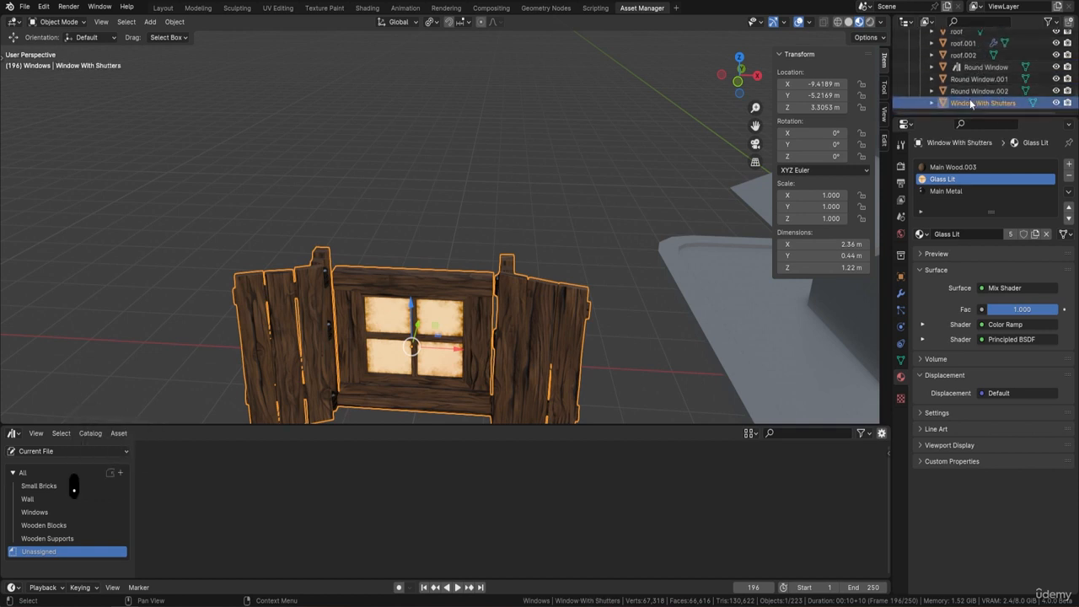
right_click(989, 103)
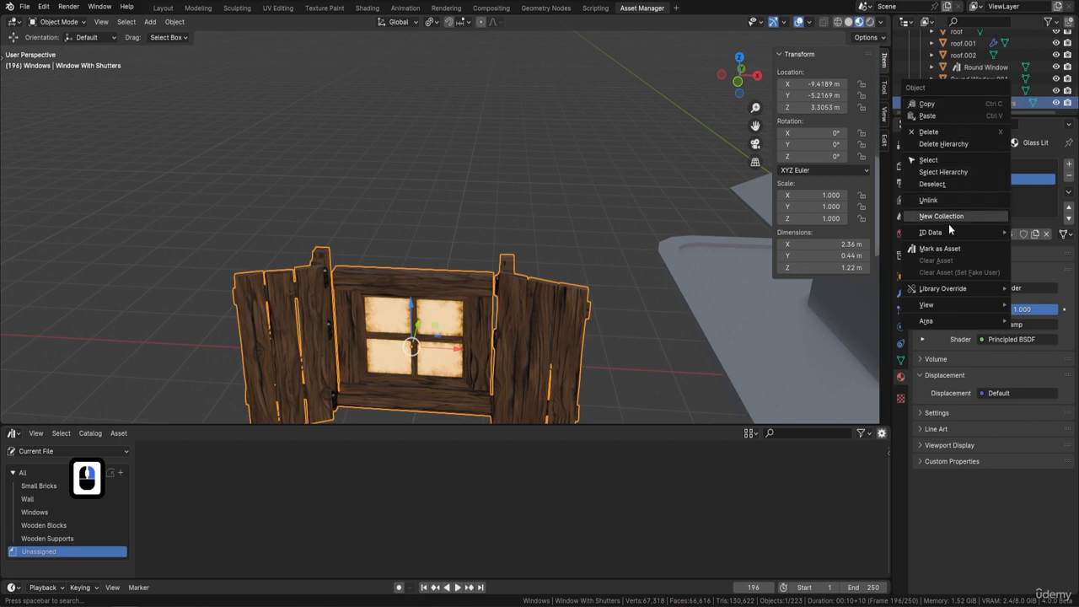
left_click(948, 248)
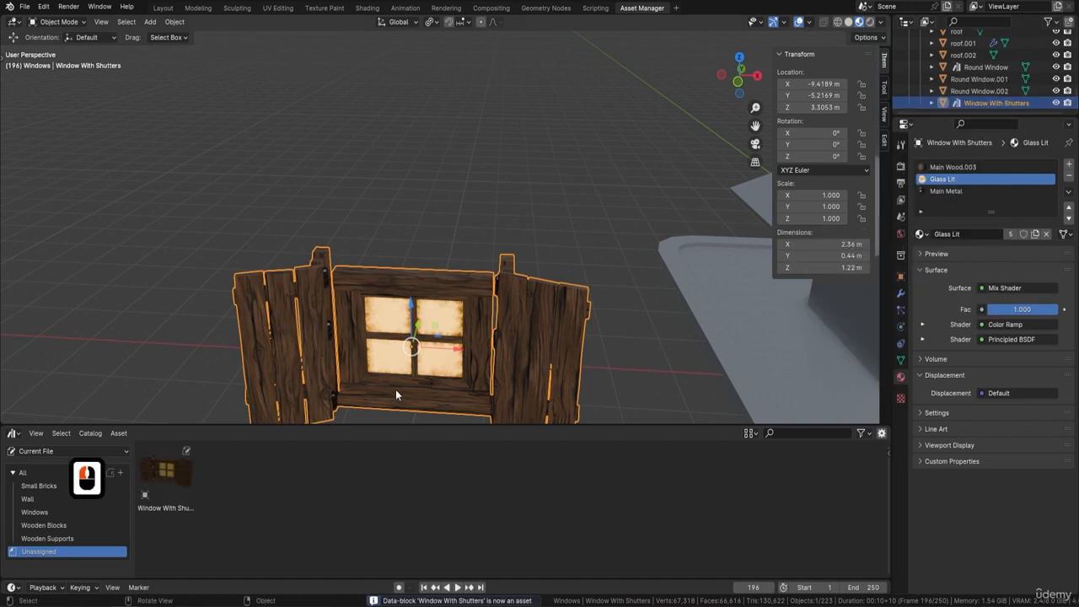
Place a test copy of the Window With Shutters asset above the original window, and delete that copy
left_click_drag(165, 474, 332, 181)
scroll(355, 194, "down", 2)
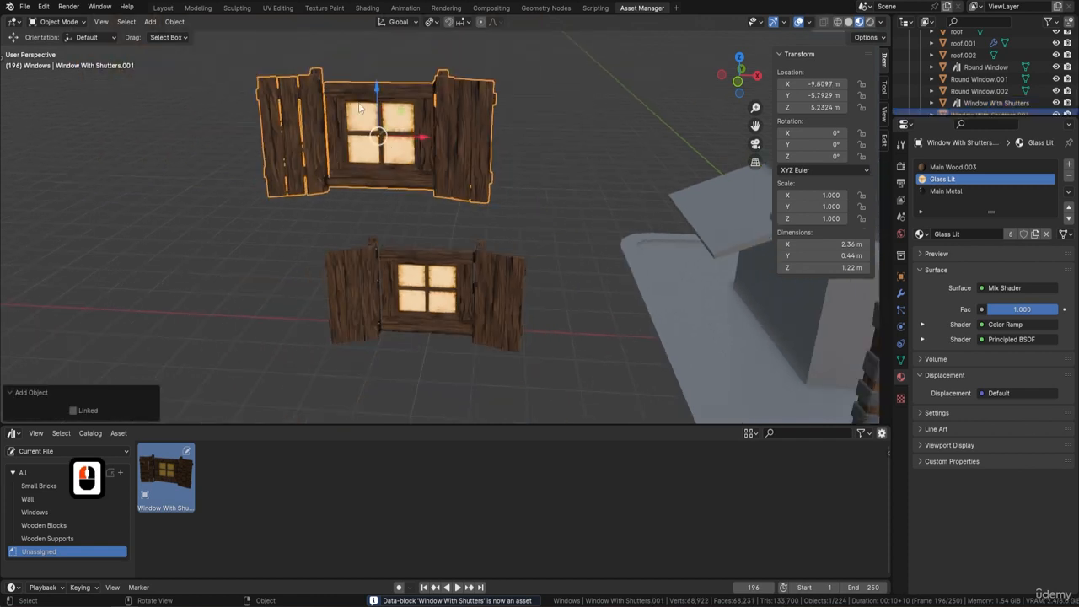
key("Delete")
scroll(210, 282, "down", 5)
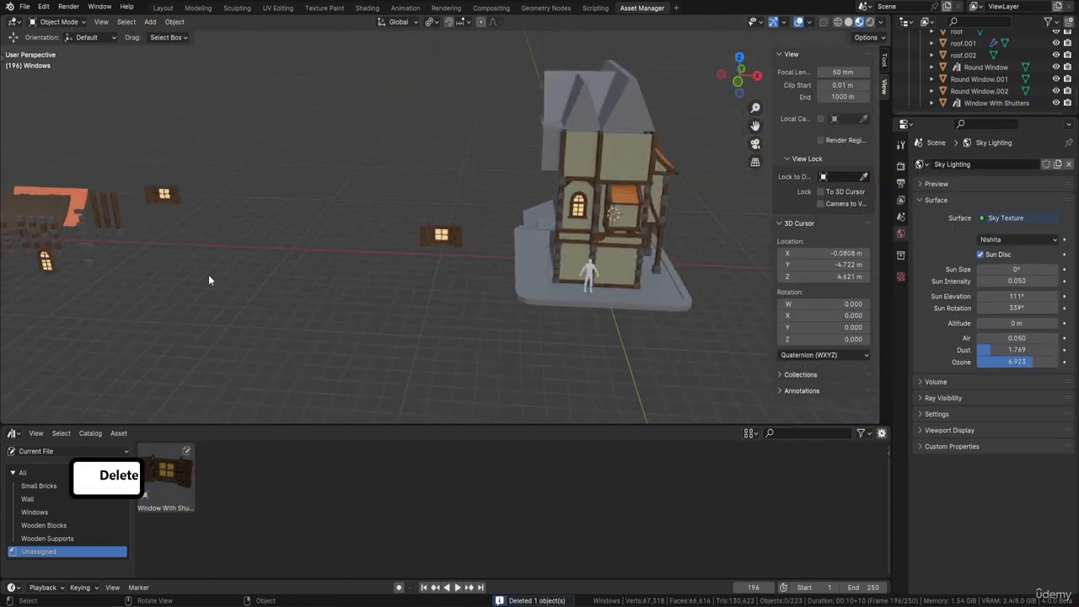
middle_click_drag(210, 282, 345, 180, "shift")
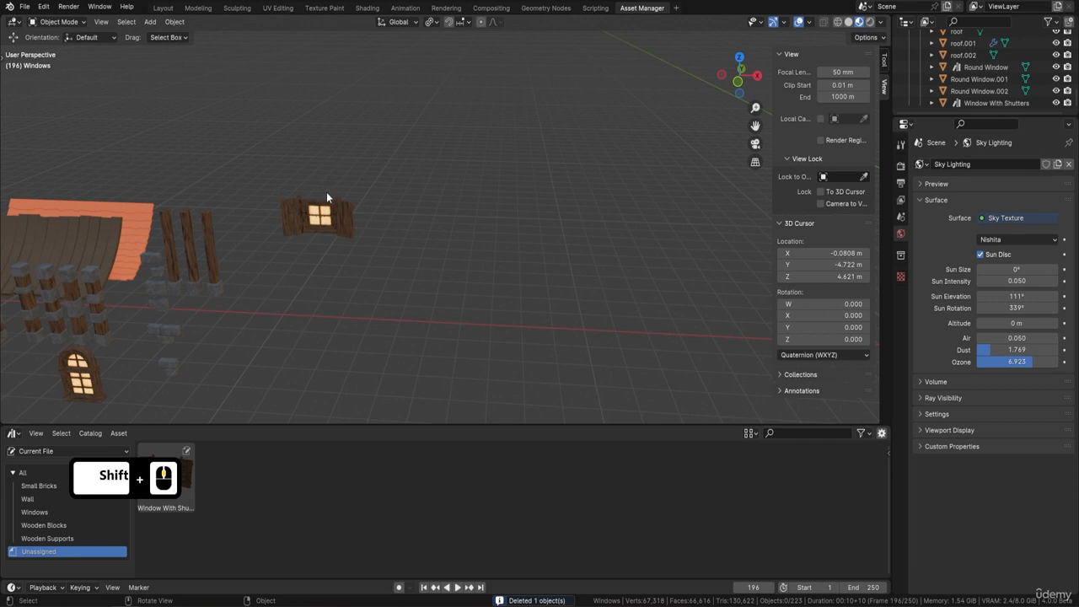
scroll(569, 263, "down", 2)
middle_click_drag(480, 209, 285, 191, "shift")
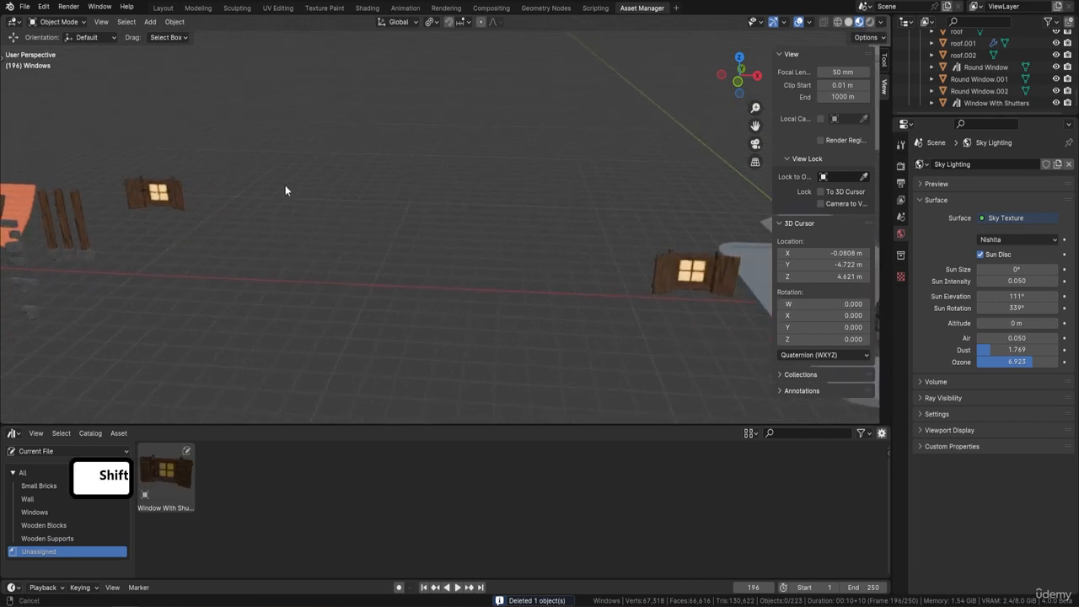
middle_click_drag(546, 238, 385, 197, "shift")
scroll(553, 215, "up", 3)
middle_click_drag(628, 240, 493, 232, "shift")
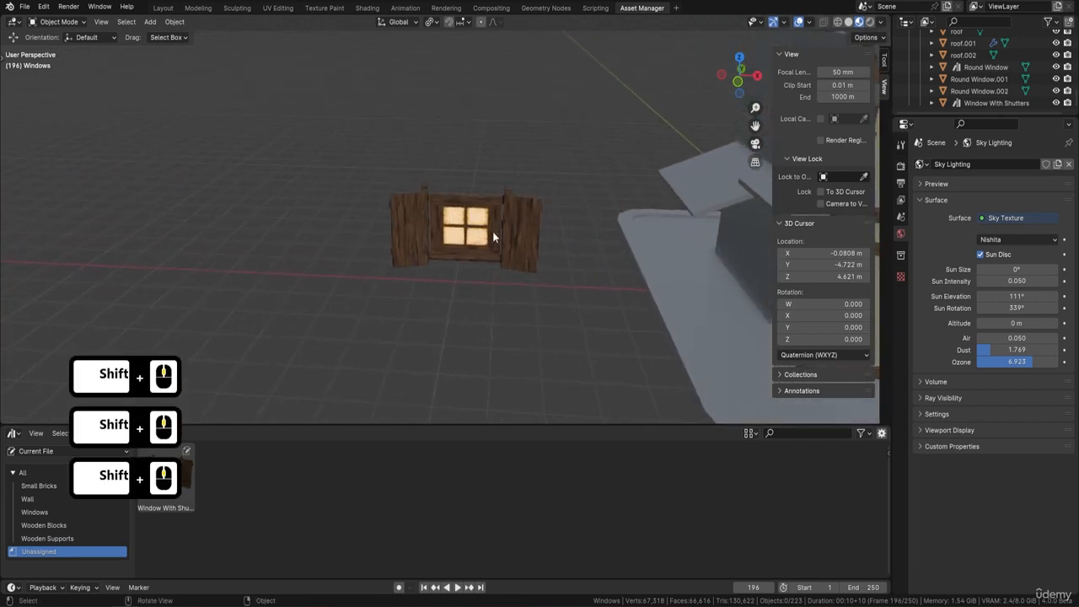
Assign the Window With Shutters asset to the Windows catalog
scroll(514, 211, "up", 3)
scroll(601, 179, "up", 2)
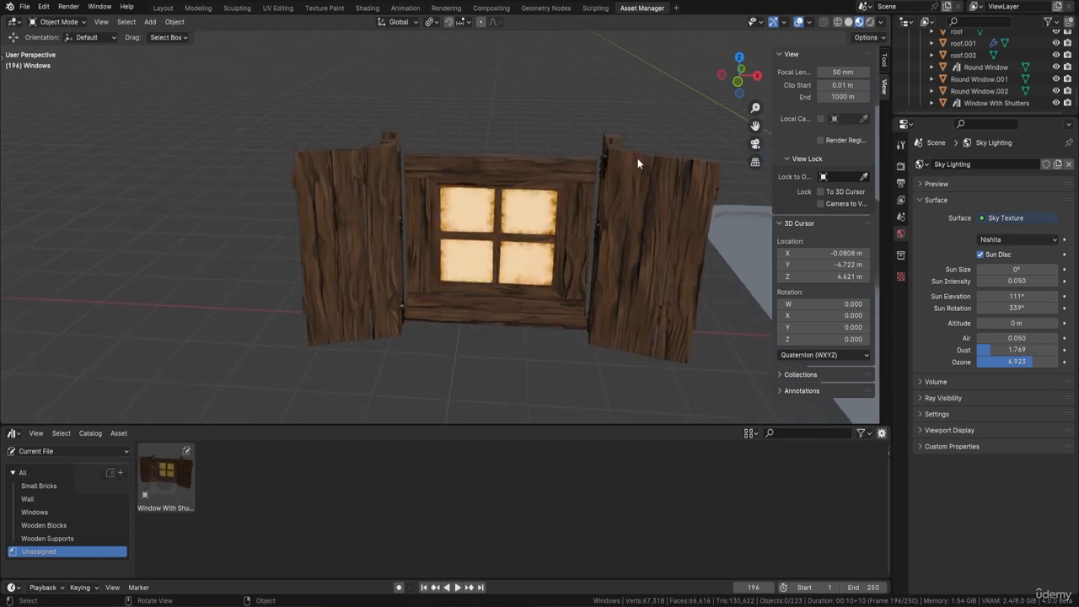
middle_click_drag(637, 160, 481, 169)
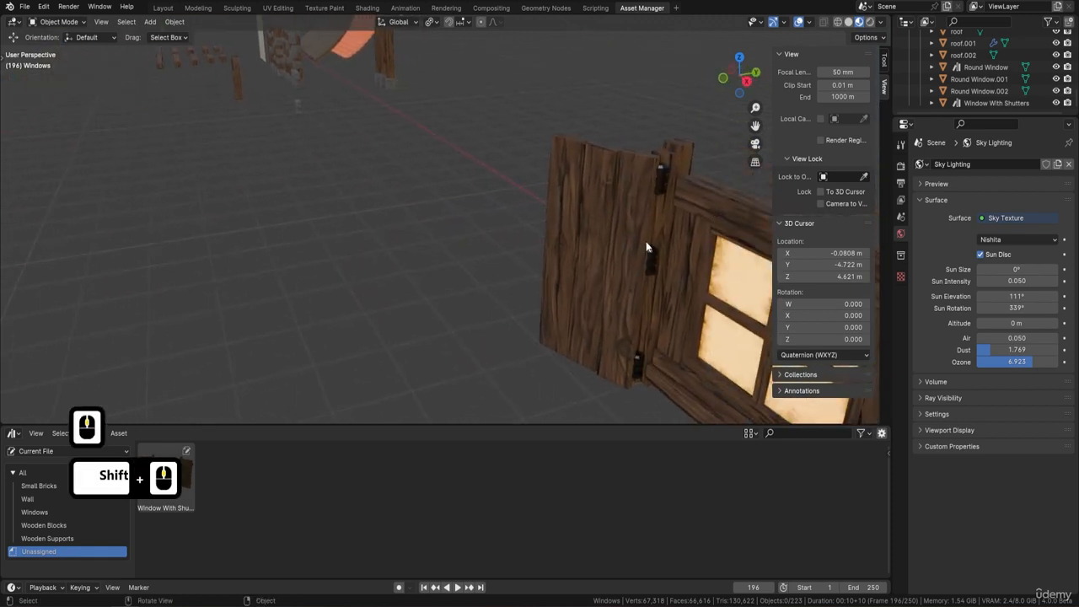
middle_click_drag(646, 242, 568, 216)
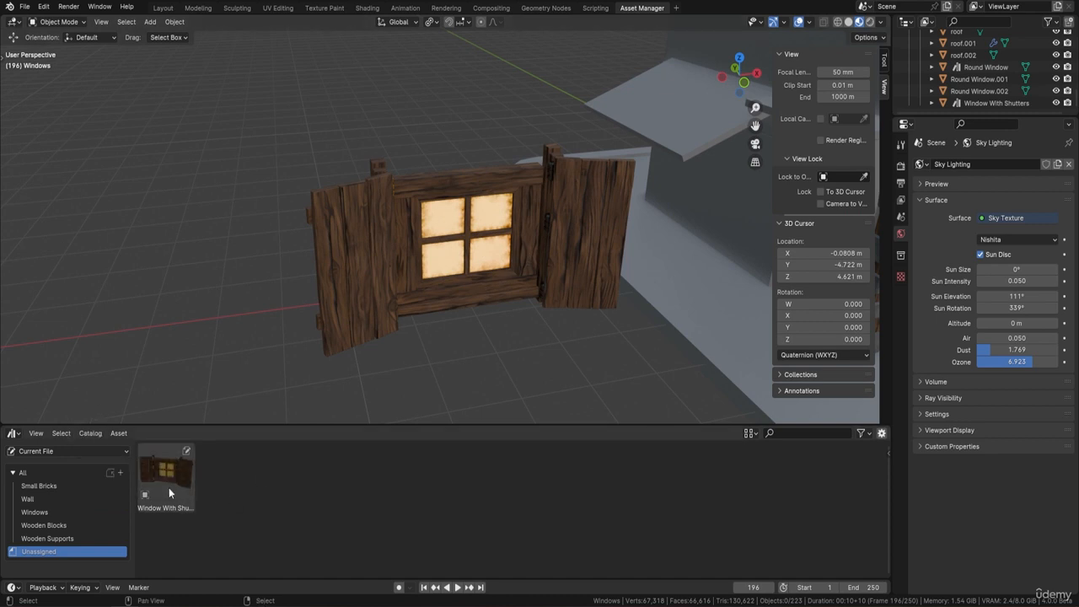
left_click_drag(178, 480, 53, 512)
Move the joined Window With Shutters beside the stored building parts, at about X -42.85 m, Y -0.42 m, Z 1.35 m
middle_click_drag(506, 304, 523, 233)
left_click(470, 233)
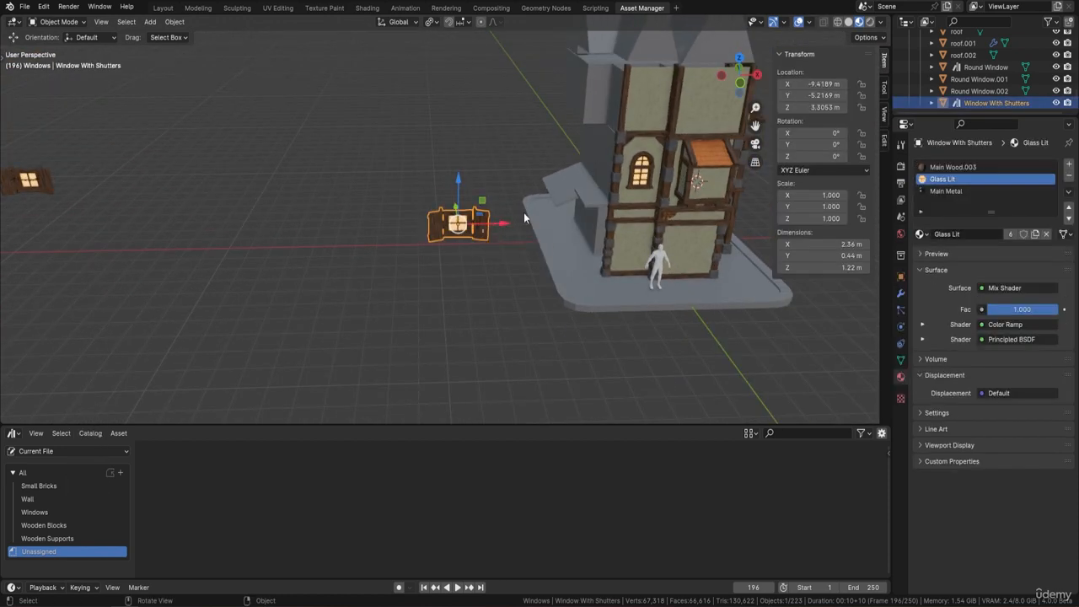
scroll(483, 235, "down", 4)
left_click_drag(472, 233, 230, 232)
middle_click_drag(230, 232, 545, 269, "shift")
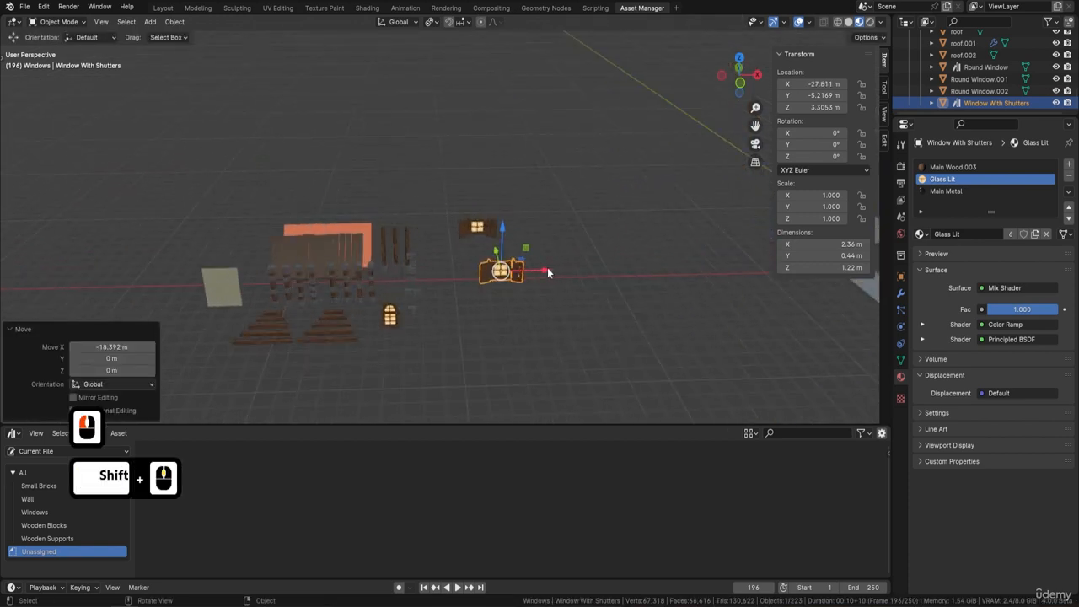
left_click_drag(547, 272, 258, 275)
middle_click_drag(364, 257, 291, 267)
left_click_drag(383, 168, 428, 153)
middle_click_drag(423, 215, 447, 162)
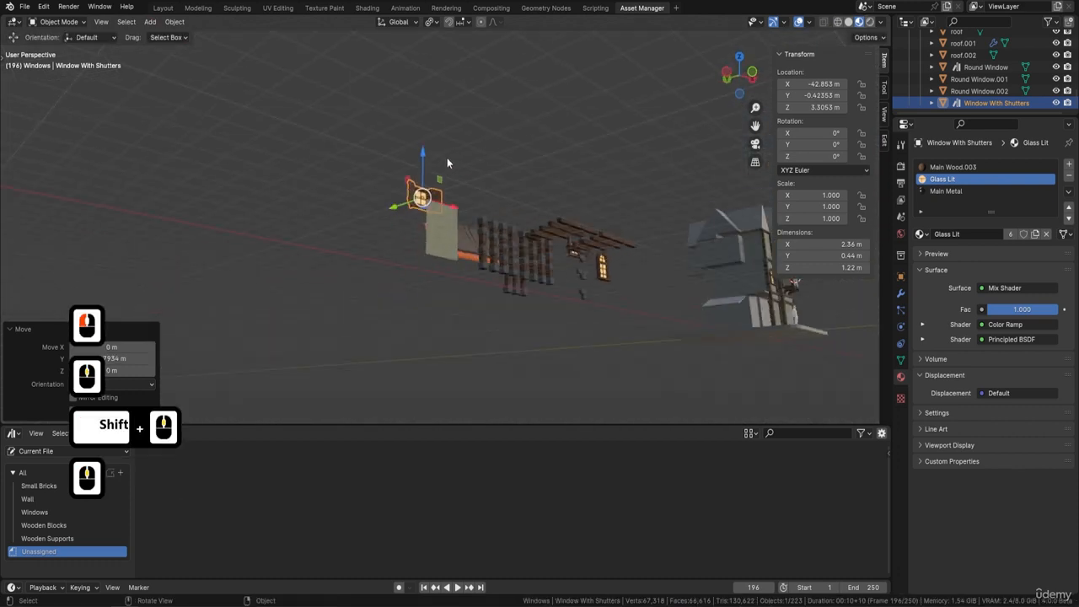
left_click_drag(424, 164, 425, 215)
Move the unjoined shuttered window about 16 m along X towards the house
middle_click_drag(589, 169, 500, 294)
left_click(482, 285)
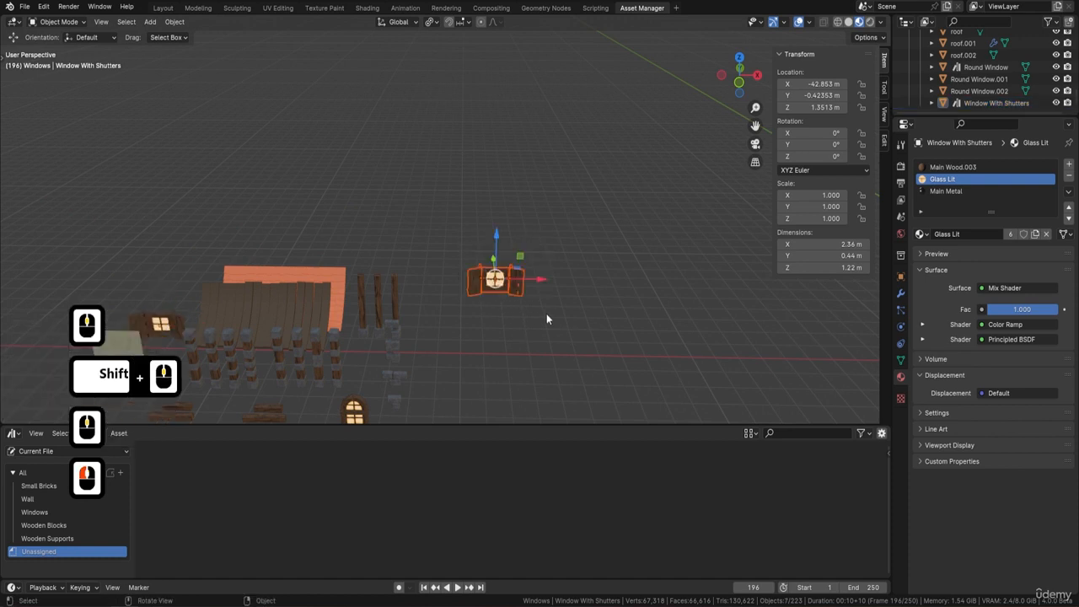
scroll(614, 304, "down", 3)
middle_click_drag(614, 303, 448, 294, "shift")
left_click_drag(364, 245, 578, 260)
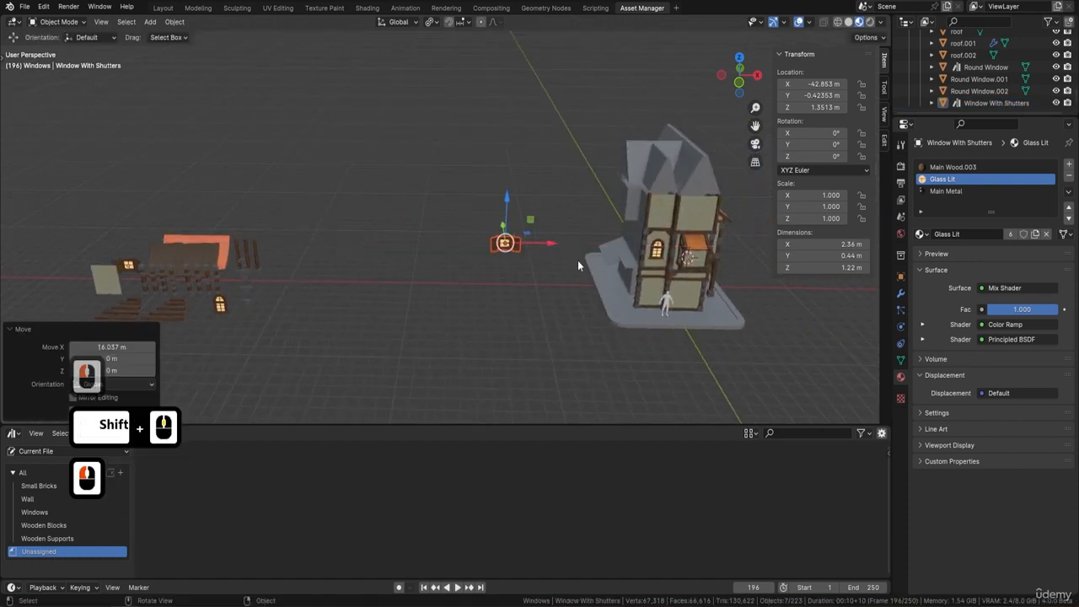
Snap the 3D cursor to the wall panel beneath the small tiled roof on the house front
middle_click_drag(707, 278, 676, 258, "shift")
scroll(495, 272, "up", 4)
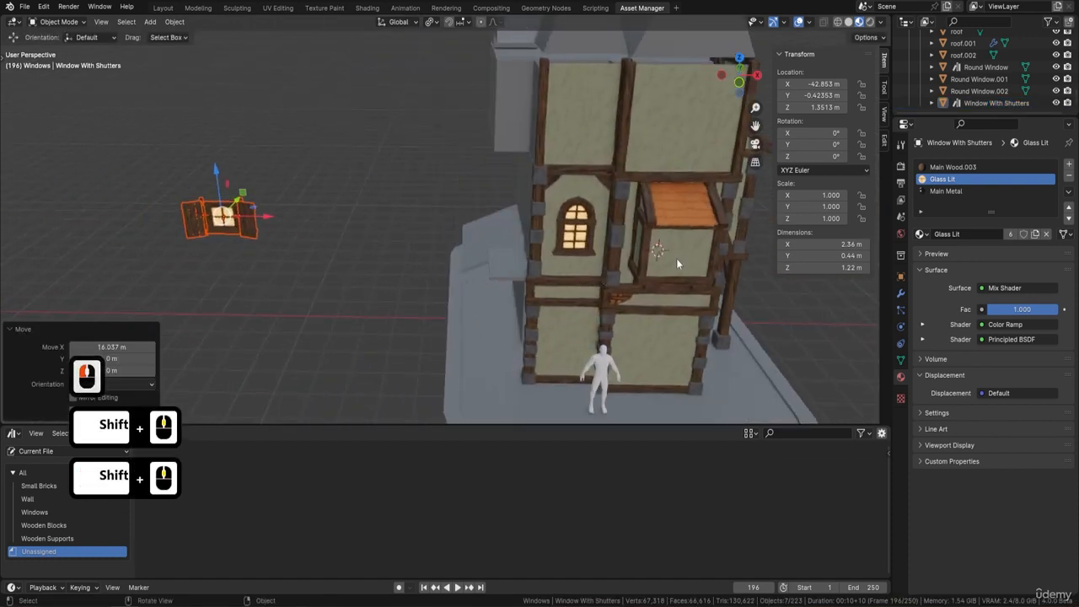
left_click(677, 258)
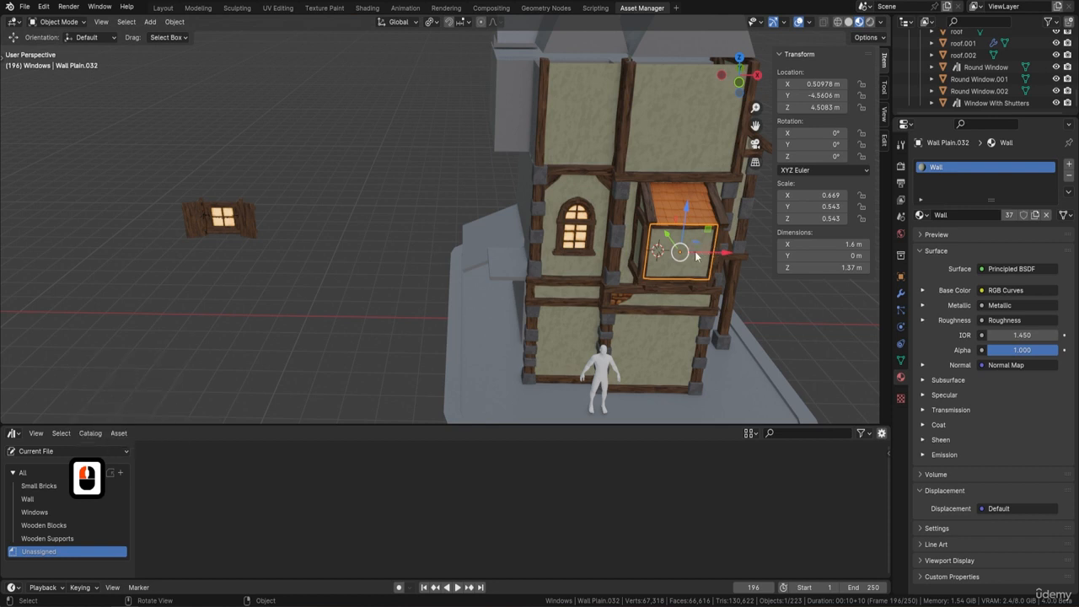
key("shift+s")
left_click(700, 310)
Snap all parts of the unjoined shuttered window to the 3D cursor, keeping their offset
middle_click_drag(296, 259, 450, 258, "shift")
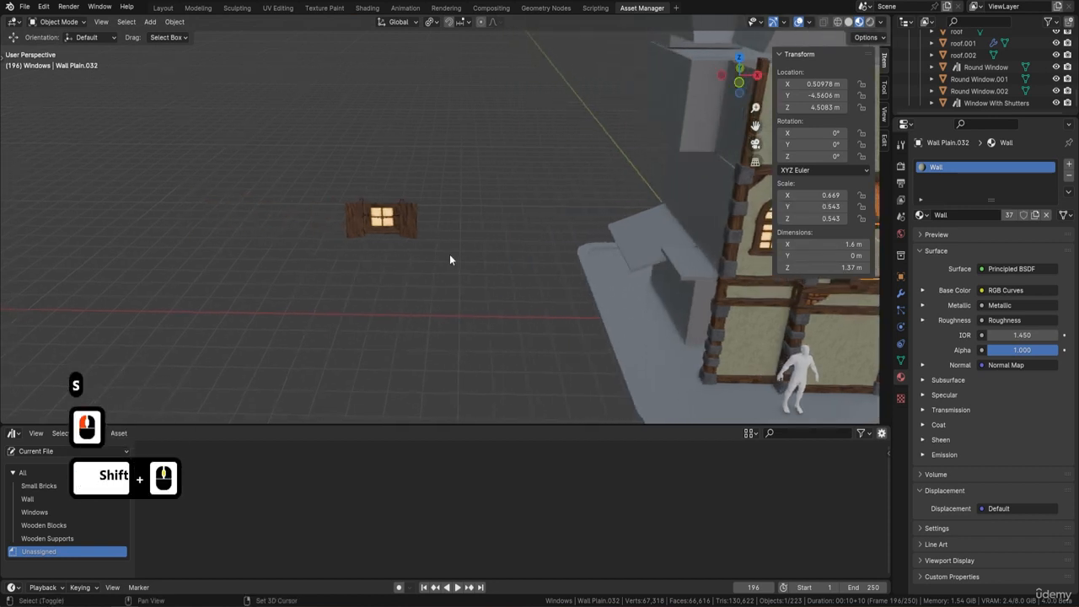
left_click_drag(284, 154, 489, 278)
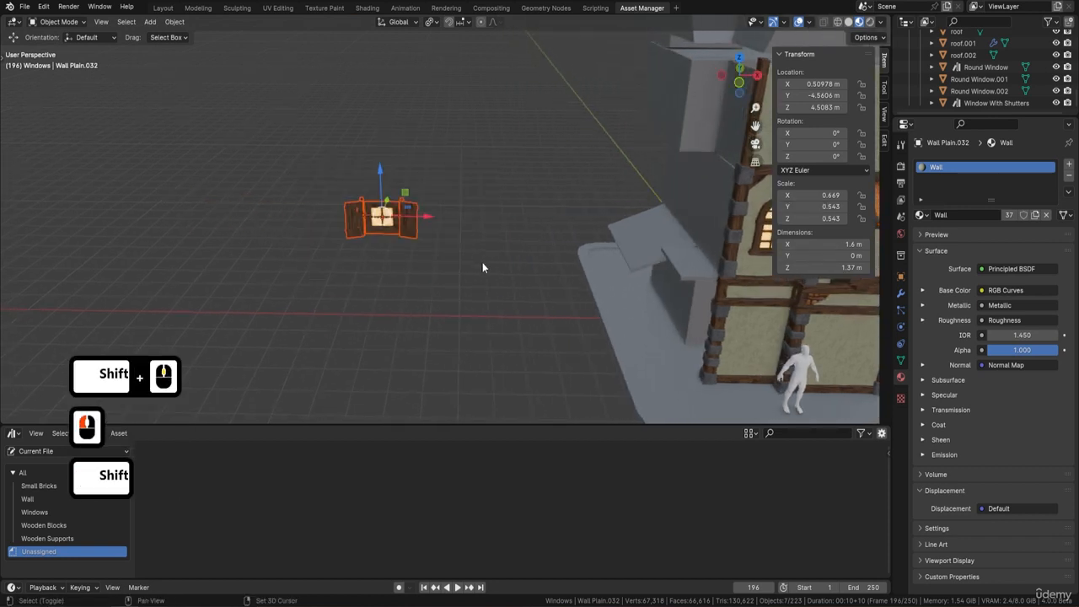
key("shift+s")
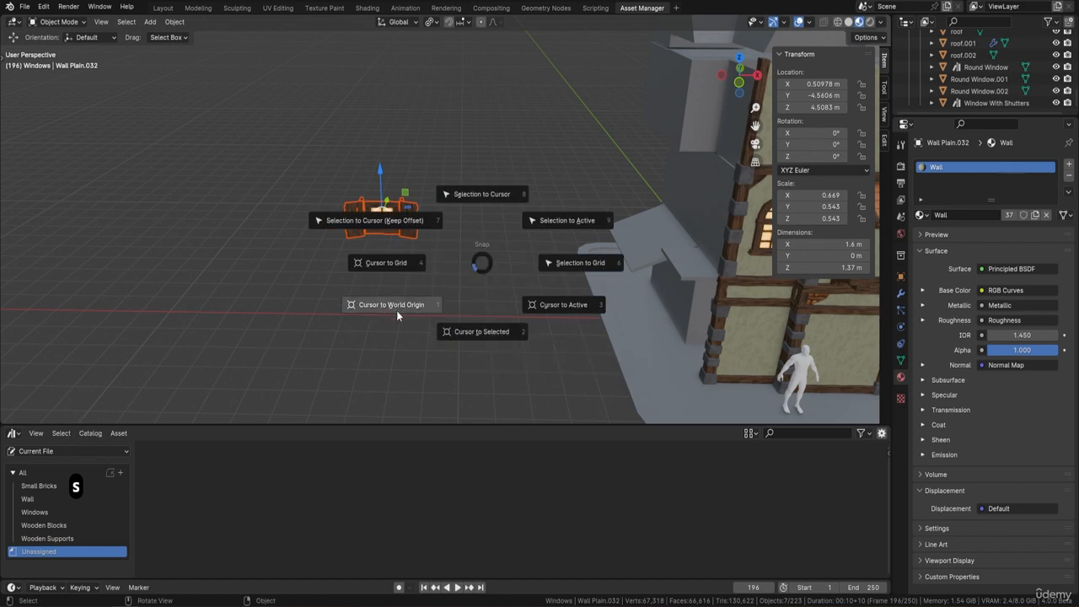
left_click(375, 220)
Move the unjoined shuttered window about 0.08 m outwards along Y so it sits in front of the wall panel
middle_click_drag(494, 250, 362, 257, "shift")
scroll(471, 257, "up", 8)
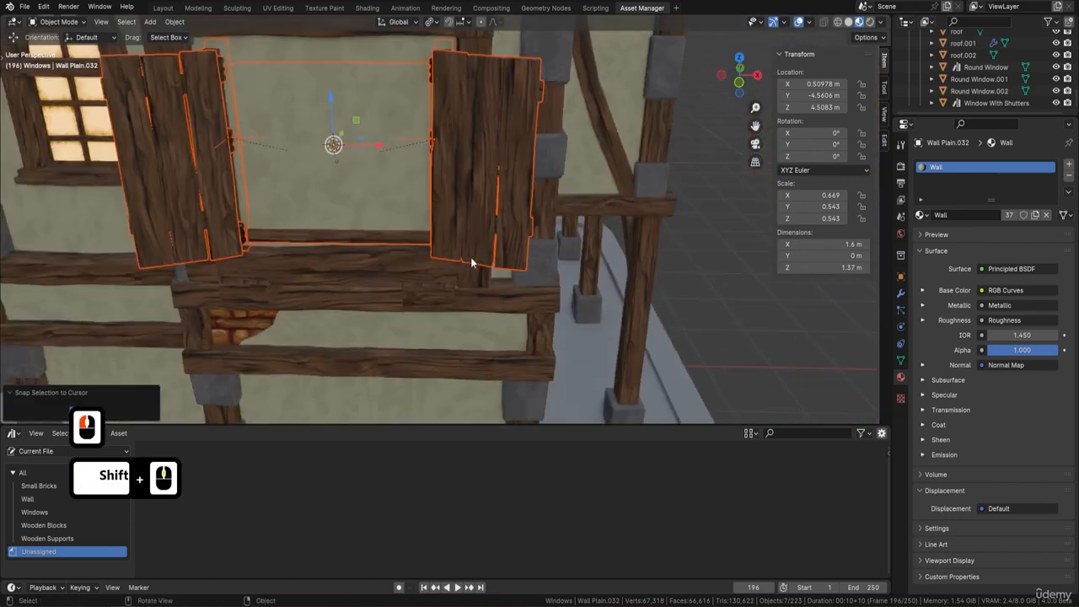
middle_click_drag(574, 249, 590, 217)
scroll(451, 208, "down", 3)
middle_click_drag(400, 209, 557, 210, "shift")
scroll(554, 209, "up", 1)
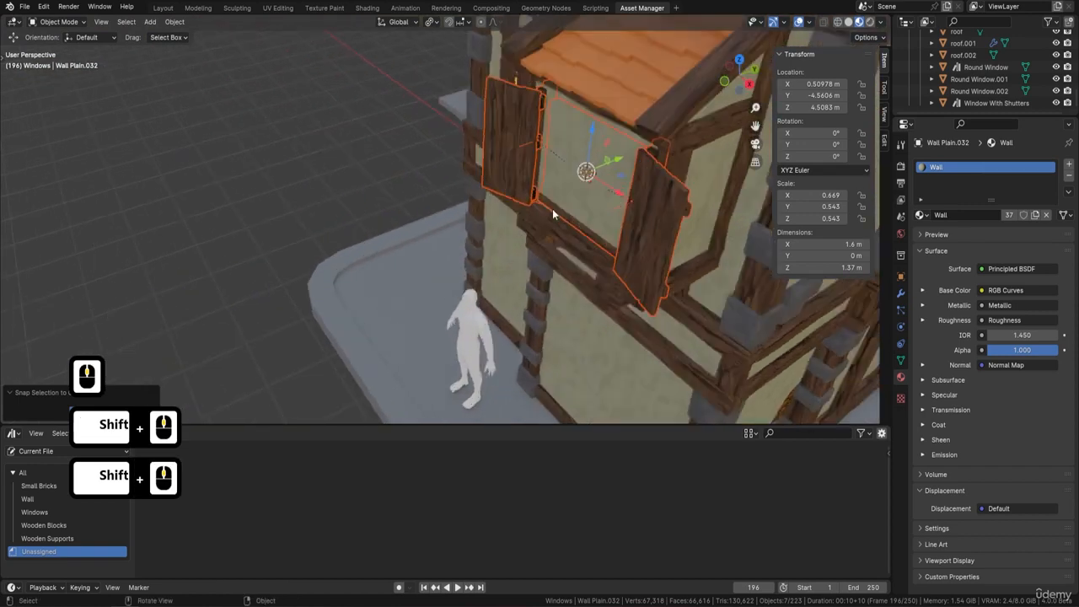
scroll(552, 208, "up", 1)
middle_click_drag(649, 171, 613, 186, "shift")
scroll(611, 183, "down", 1)
left_click_drag(606, 175, 588, 180)
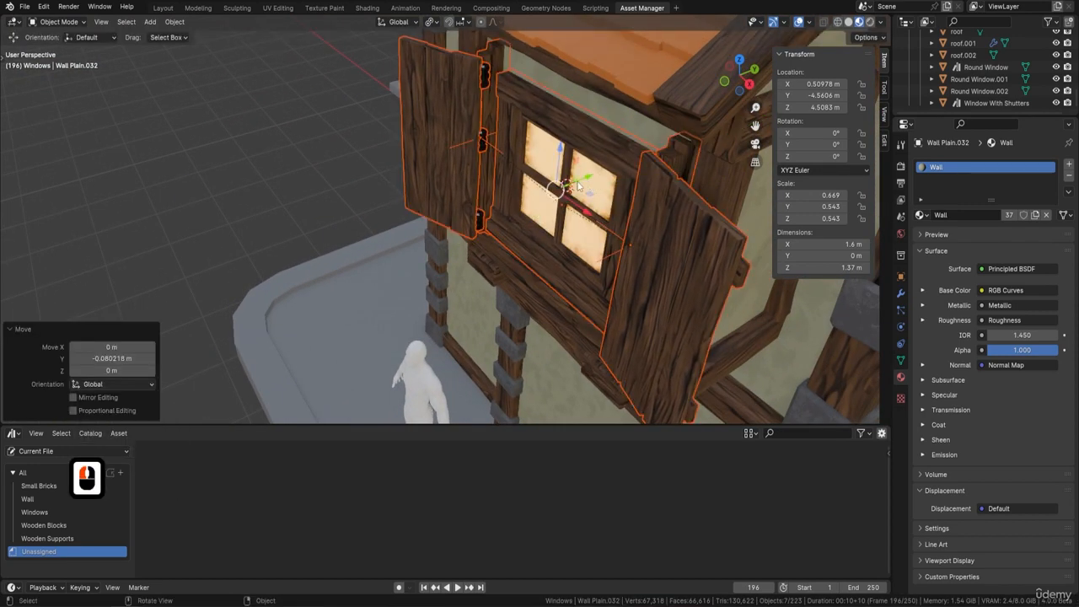
Adjust the shuttered window's height slightly on the wall panel and deselect everything
scroll(565, 184, "down", 6)
middle_click_drag(565, 184, 429, 183)
scroll(518, 270, "up", 4)
scroll(481, 210, "up", 5)
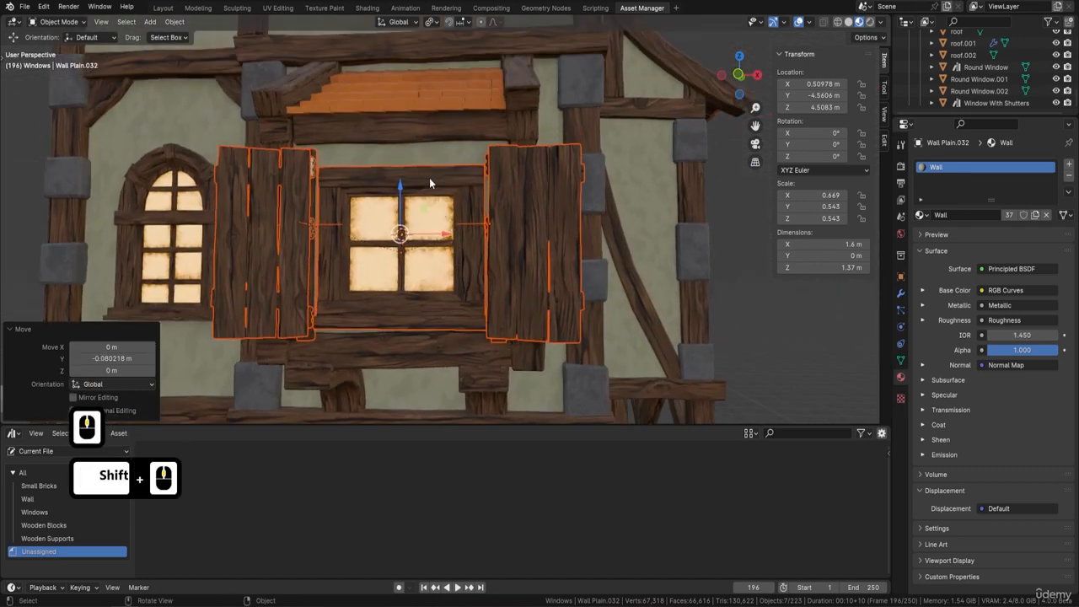
left_click_drag(401, 187, 457, 180)
mouse_move(457, 181)
middle_mouse_down()
mouse_move(488, 204)
mouse_move(538, 195)
mouse_move(595, 225)
mouse_move(475, 233)
mouse_move(545, 208)
mouse_move(574, 211)
mouse_move(500, 217)
mouse_move(539, 222)
mouse_move(550, 191)
mouse_move(552, 201)
middle_mouse_up()
key("a")
key("a")
Inspect the house with its new shuttered window in rendered shading with the viewport overlays hidden
scroll(545, 207, "down", 6)
scroll(540, 223, "up", 3)
left_click(870, 22)
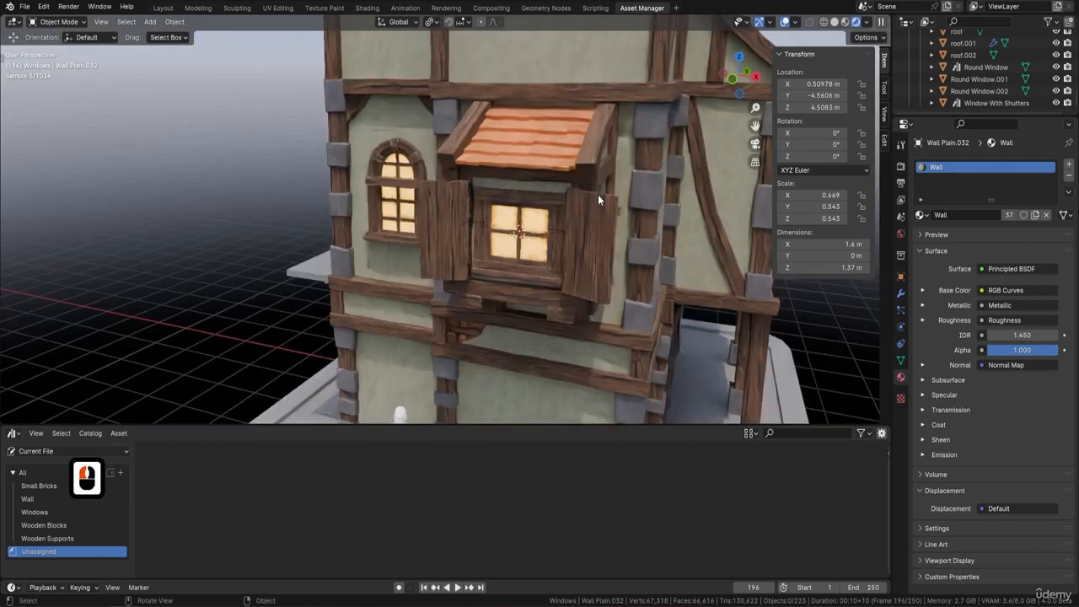
scroll(590, 197, "down", 4)
mouse_move(585, 201)
middle_mouse_down()
mouse_move(598, 211)
mouse_move(576, 200)
mouse_move(450, 204)
mouse_move(545, 200)
mouse_move(485, 199)
middle_mouse_up()
left_click(785, 22)
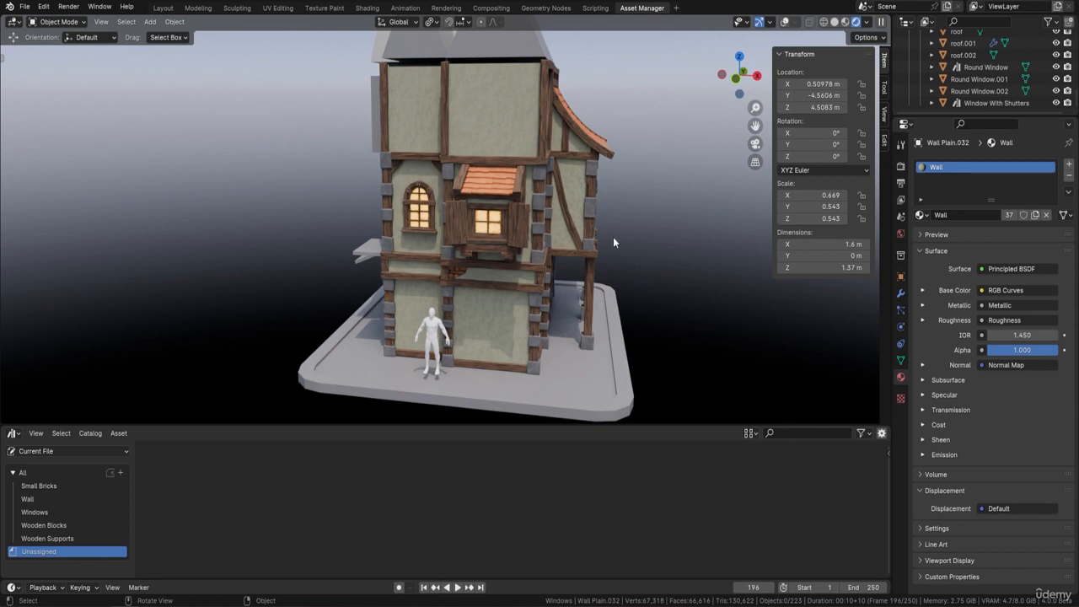
Show the overlays again and duplicate the upper-floor round window down to the ground-floor wall, at about X 0.54 m, Z 1.49 m
scroll(419, 217, "up", 3)
left_click(408, 211)
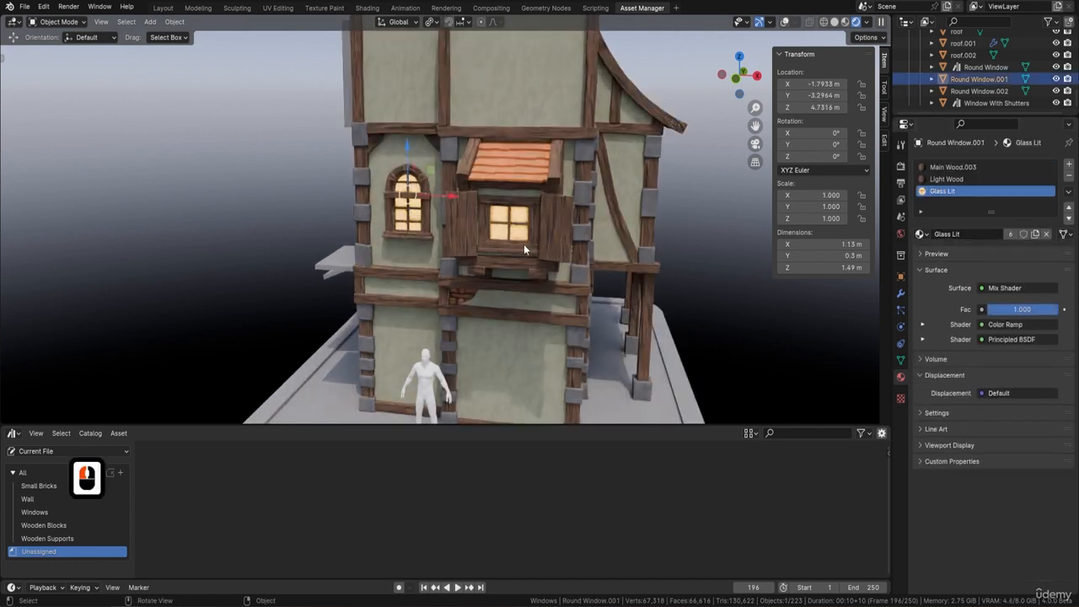
left_click(785, 22)
middle_click_drag(539, 126, 539, 156)
key("shift+d")
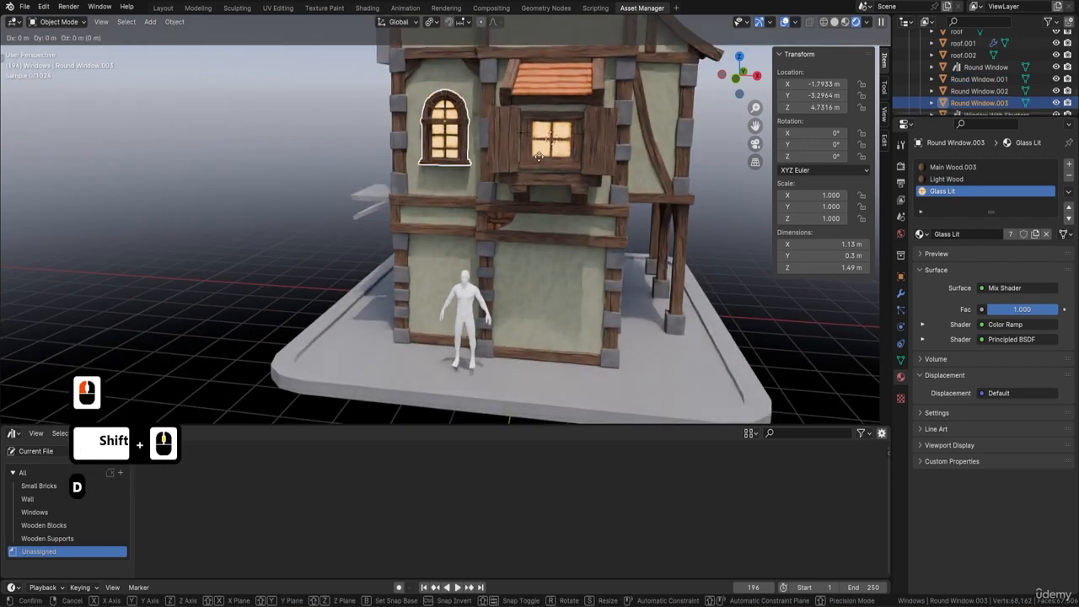
key("Return")
left_click_drag(493, 123, 614, 154)
left_click_drag(565, 82, 561, 245)
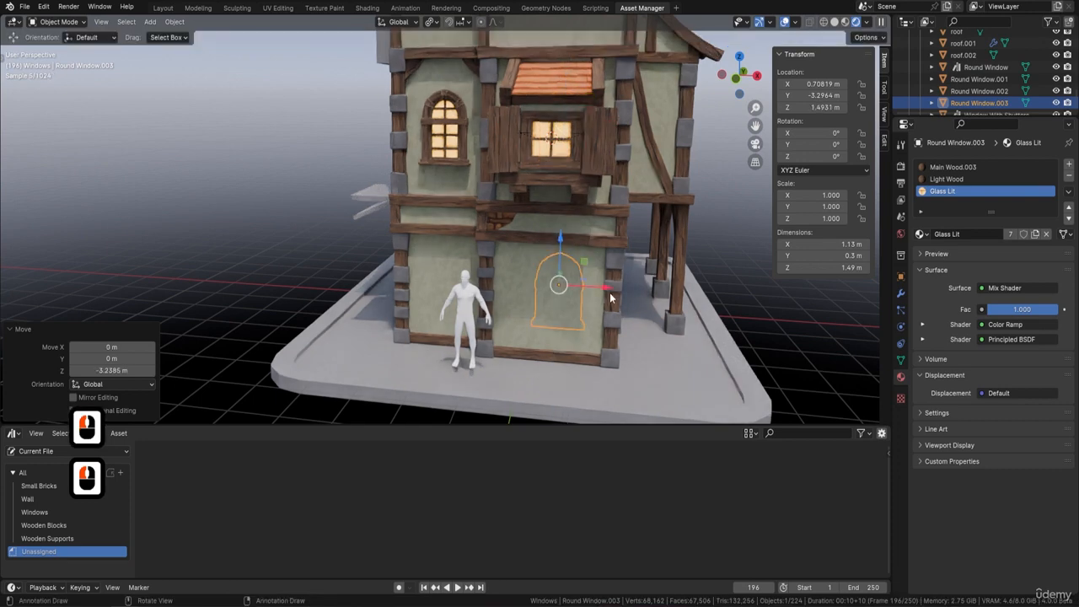
left_click_drag(612, 296, 604, 297)
Move the copied round window out of the ground-floor wall to about Y -3.70 m and raise it to about Z 1.60 m
middle_click_drag(666, 279, 754, 278)
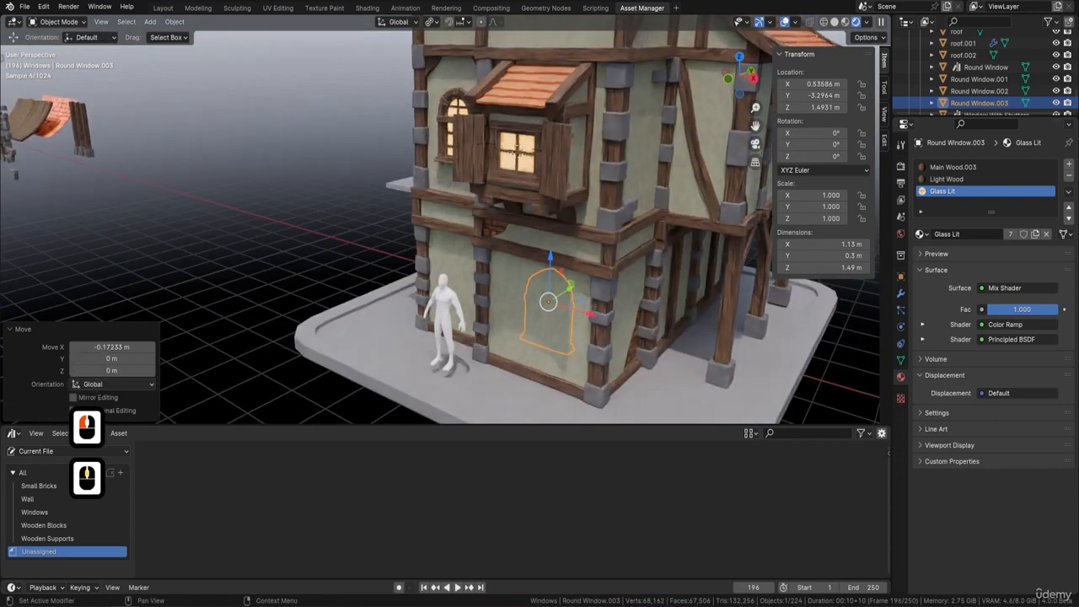
middle_click_drag(541, 320, 465, 337)
middle_click_drag(538, 344, 557, 288, "shift")
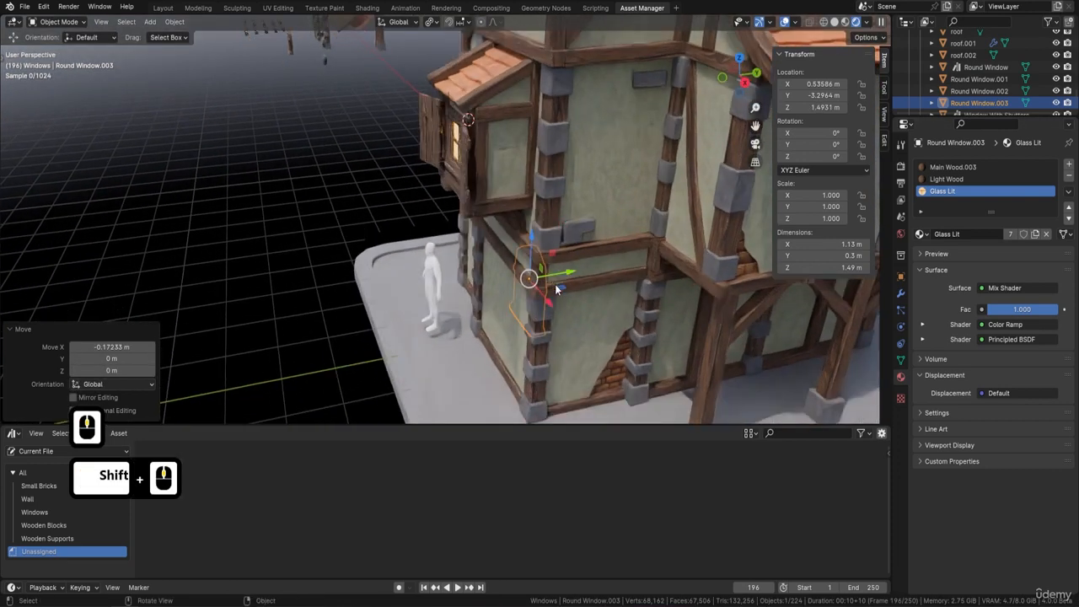
left_click_drag(576, 272, 551, 288)
middle_click_drag(551, 288, 671, 256)
scroll(672, 256, "up", 1)
scroll(576, 251, "up", 3)
middle_click_drag(575, 250, 588, 226)
left_click_drag(588, 226, 587, 209)
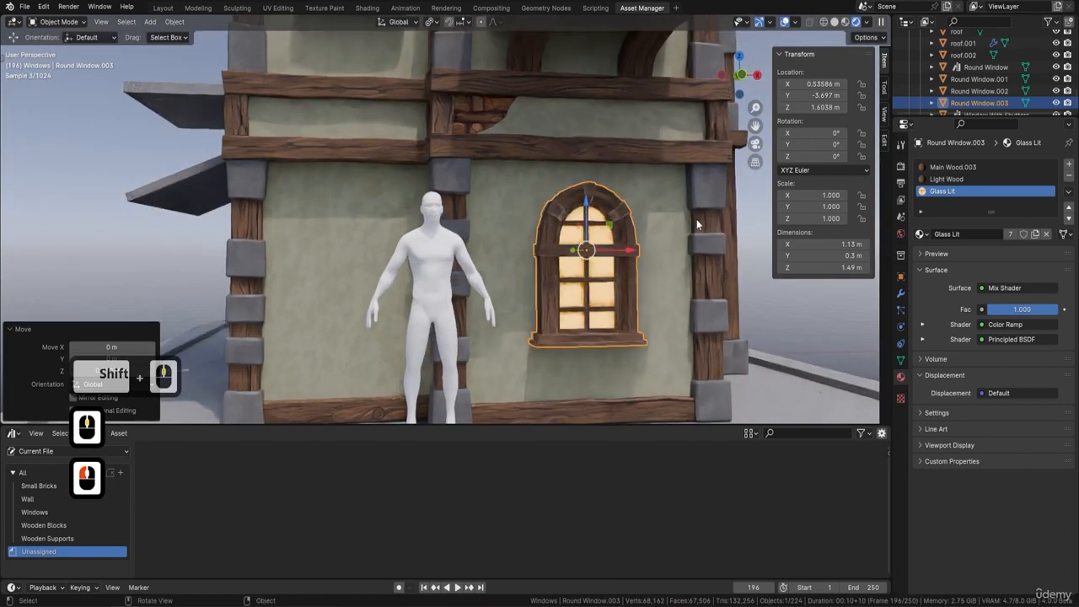
Select all the geometry of the ground-floor round window in Edit Mode
middle_click_drag(662, 217, 580, 185, "shift")
scroll(586, 193, "up", 3)
middle_click_drag(683, 108, 598, 165)
key("Tab")
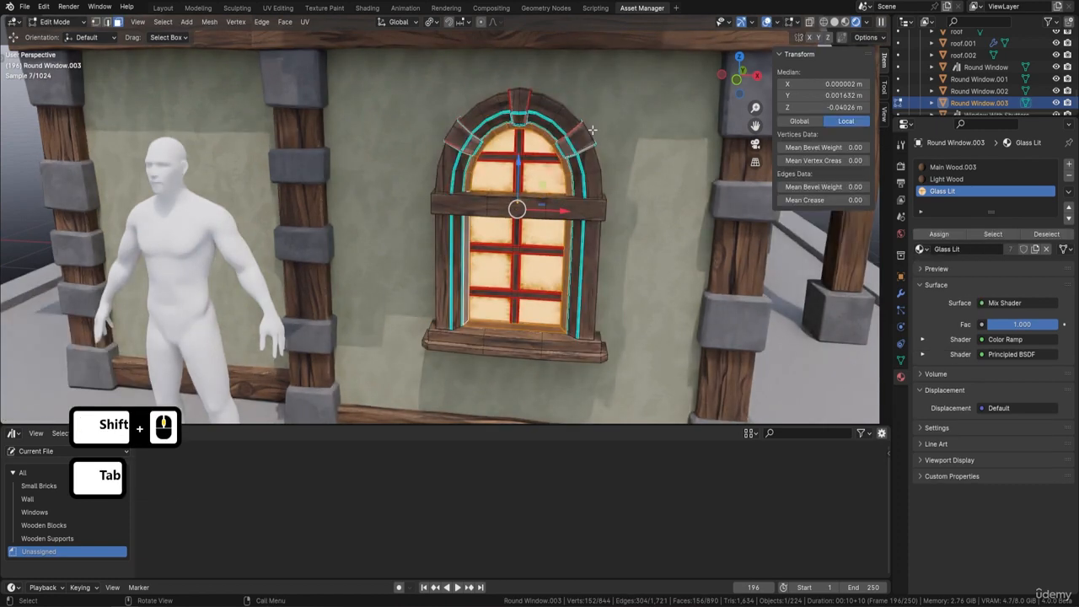
key("a")
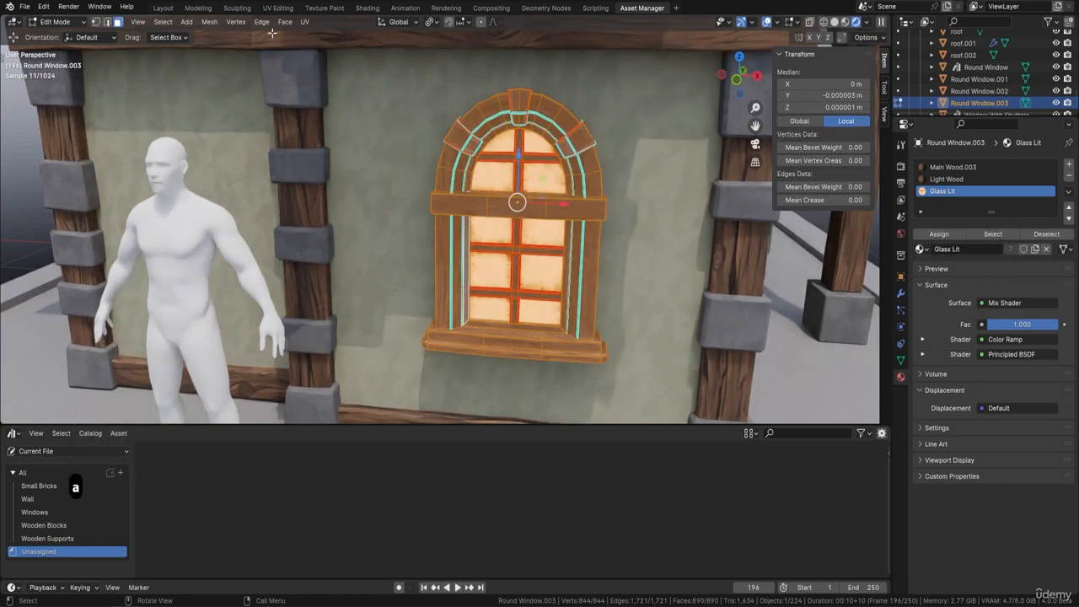
Switch to the Shading workspace and show the ground-floor round window in material preview shading
left_click(366, 7)
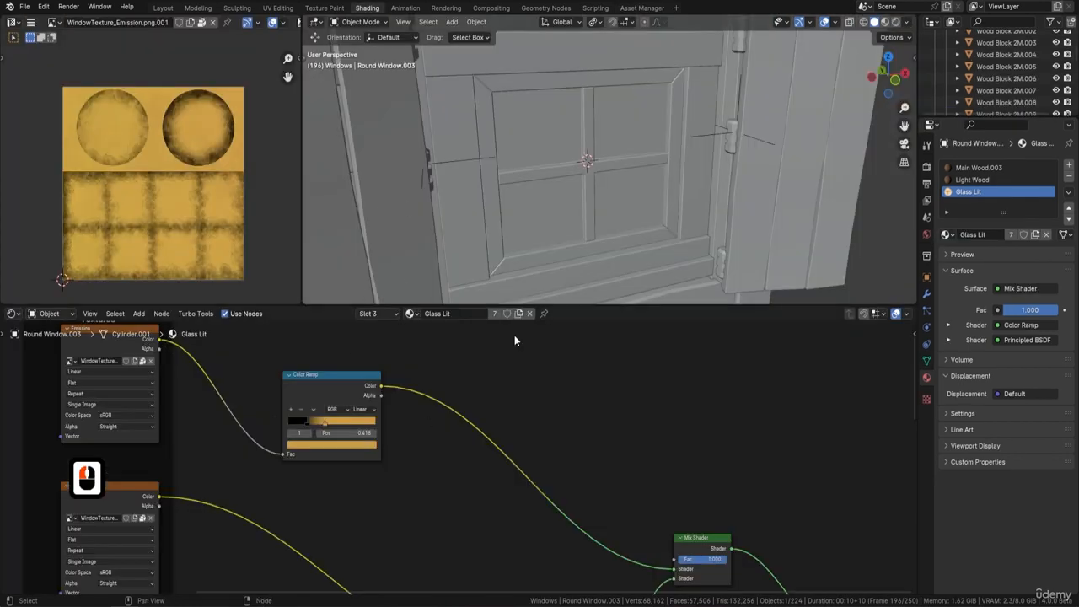
scroll(553, 202, "down", 10)
left_click(885, 22)
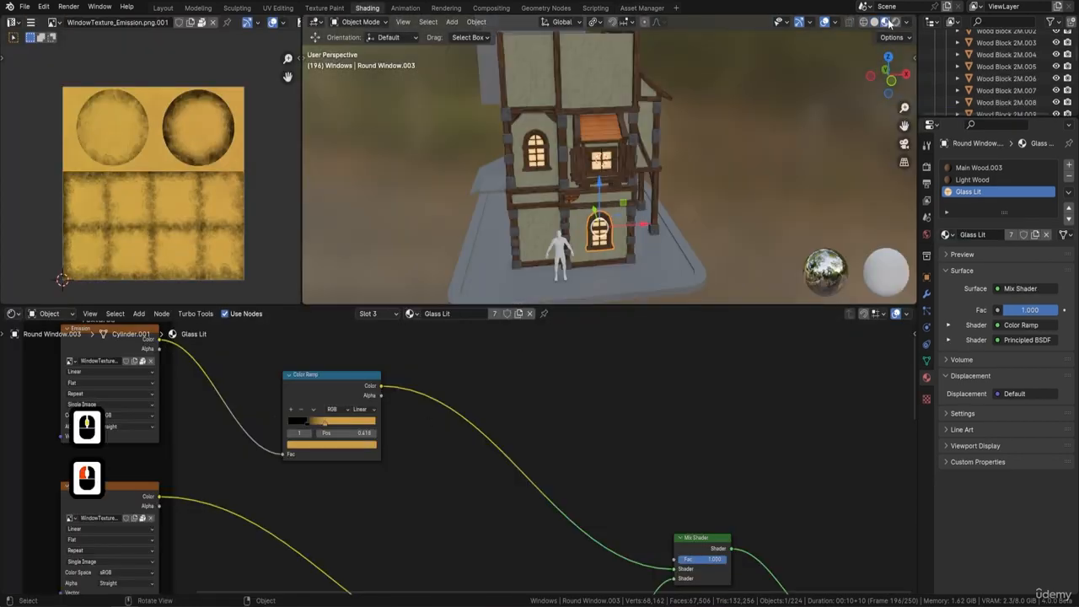
scroll(640, 202, "up", 4)
middle_click_drag(647, 199, 675, 148, "shift")
middle_click_drag(691, 148, 644, 148)
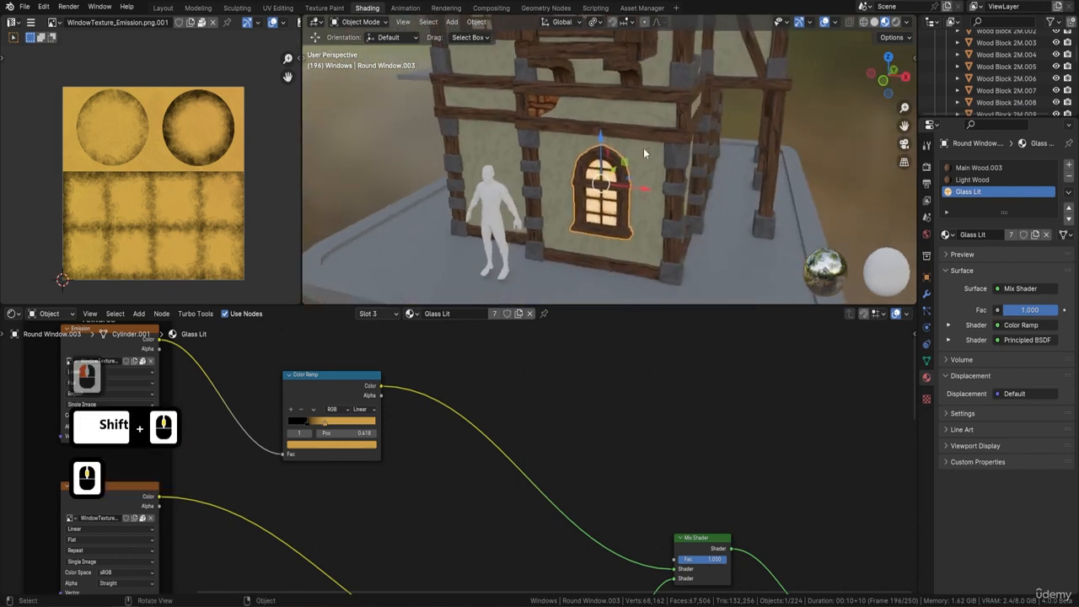
Shift all of the ground-floor round window's UVs to the left across the texture in Edit Mode
scroll(644, 148, "up", 1)
key("Tab")
scroll(202, 156, "down", 3)
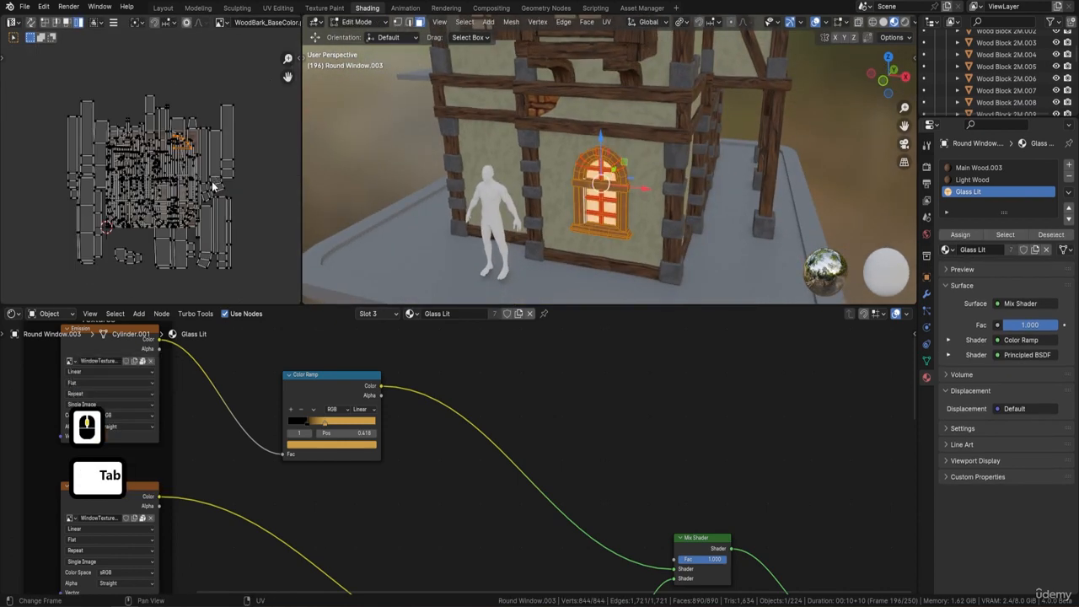
key("a")
key("g")
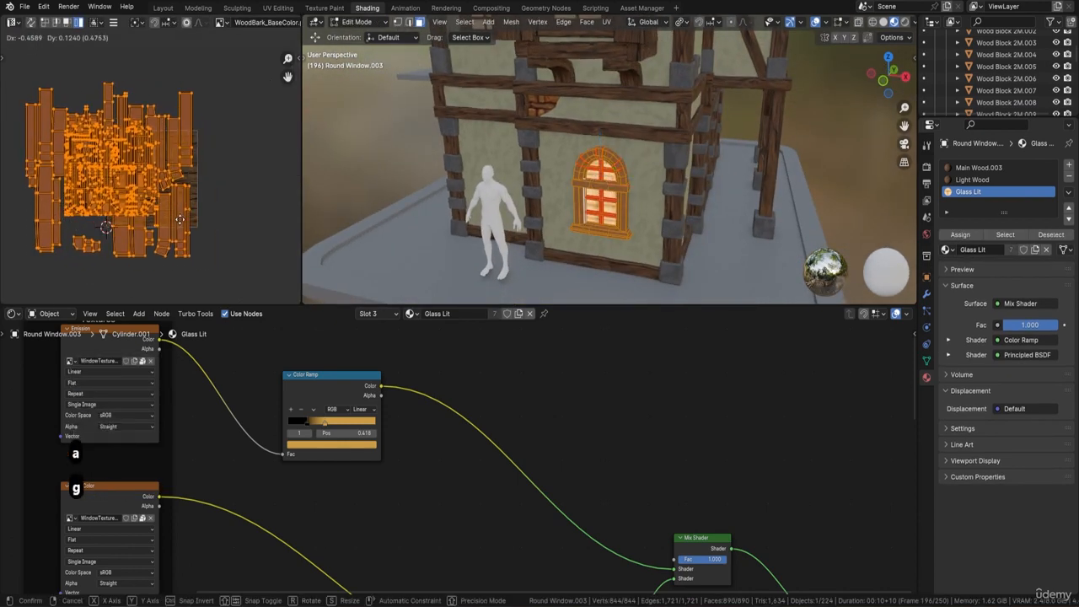
left_click(161, 228)
Select the two arched and seven of the rectangular glass pane faces of the ground-floor round window
scroll(624, 217, "up", 5)
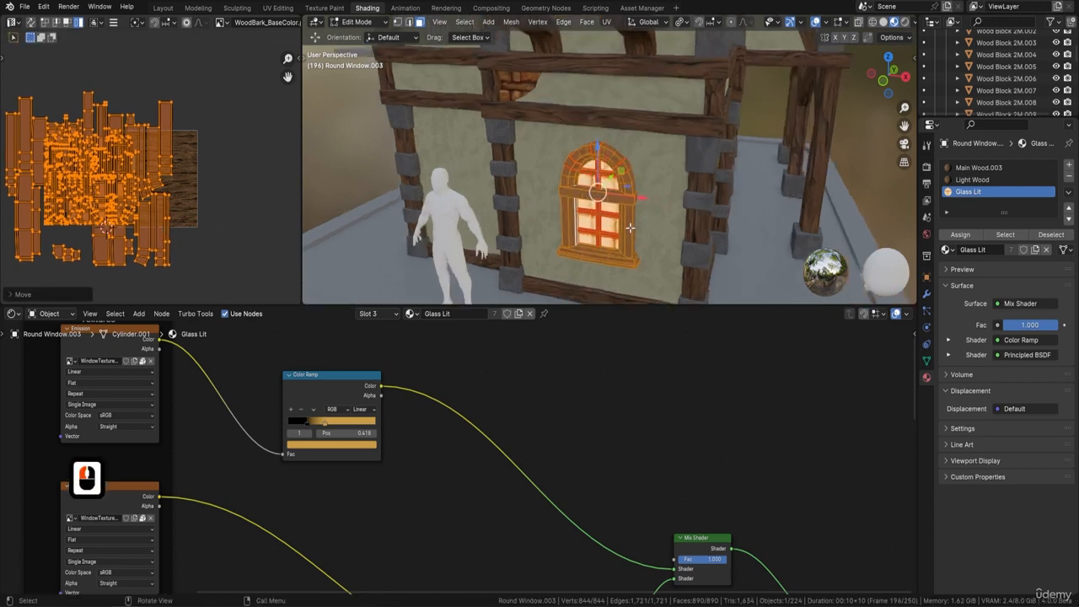
middle_click_drag(623, 214, 606, 120, "shift")
scroll(605, 120, "up", 1)
middle_click_drag(439, 164, 504, 119)
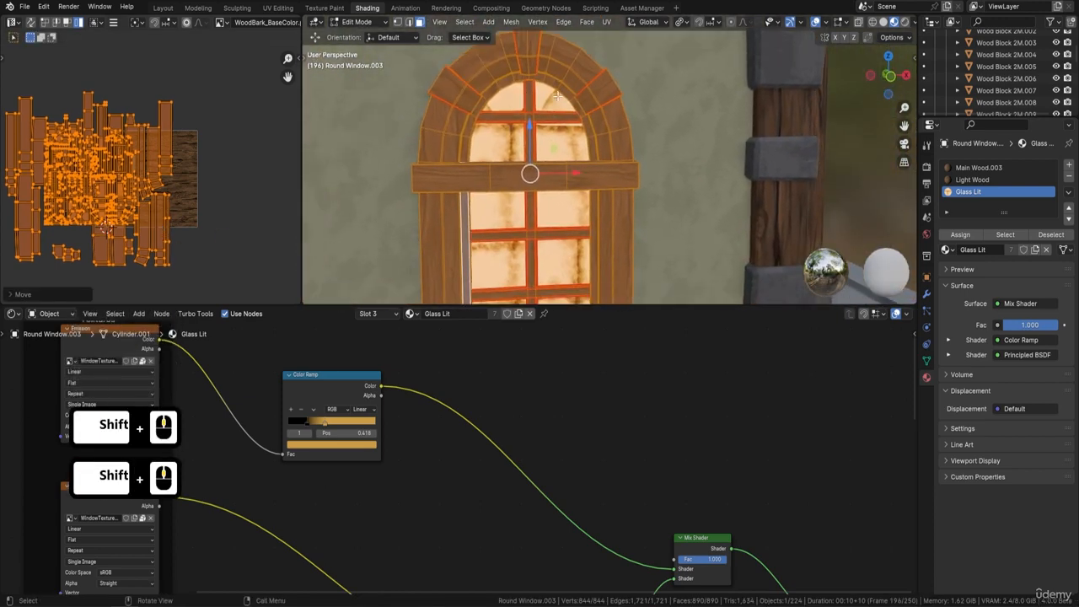
left_click(554, 85)
left_click(507, 102, "shift")
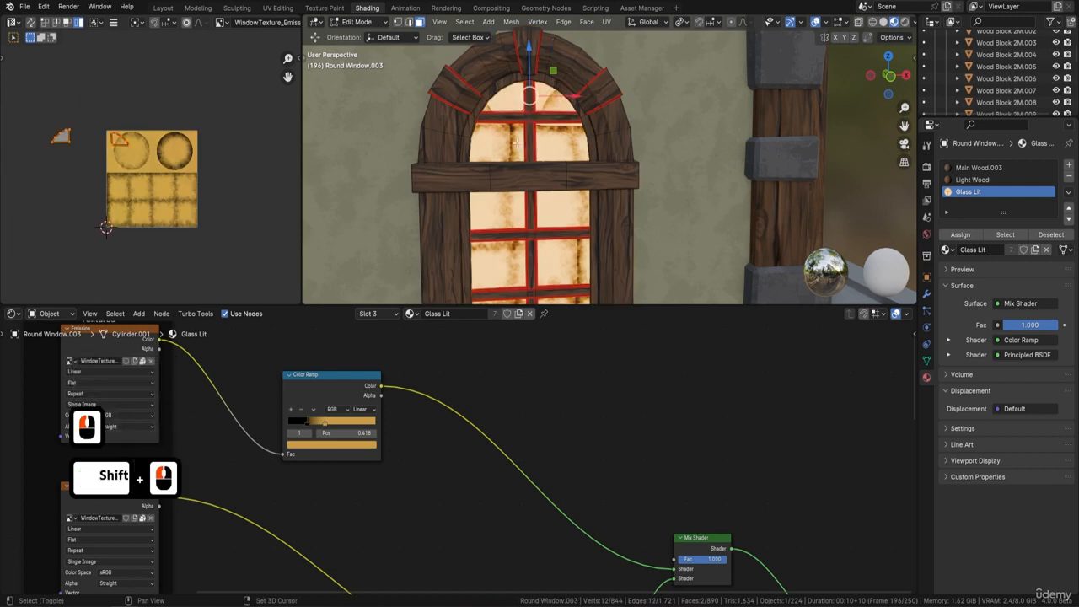
left_click(504, 141, "shift")
left_click(560, 142, "shift")
left_click(566, 211, "shift")
left_click(563, 256, "shift")
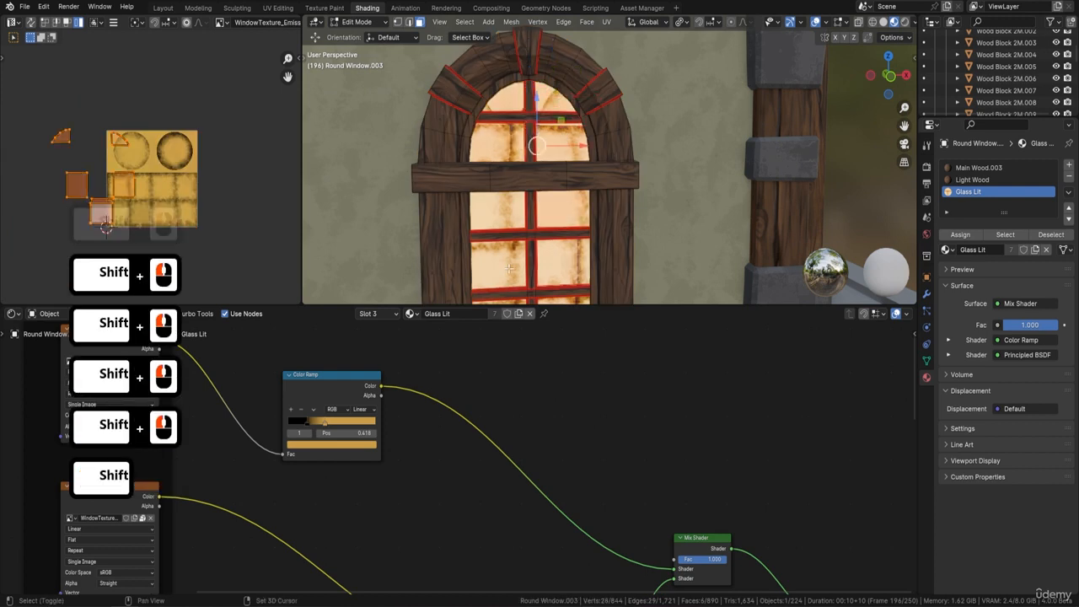
left_click(506, 257, "shift")
middle_click_drag(595, 242, 602, 156, "shift")
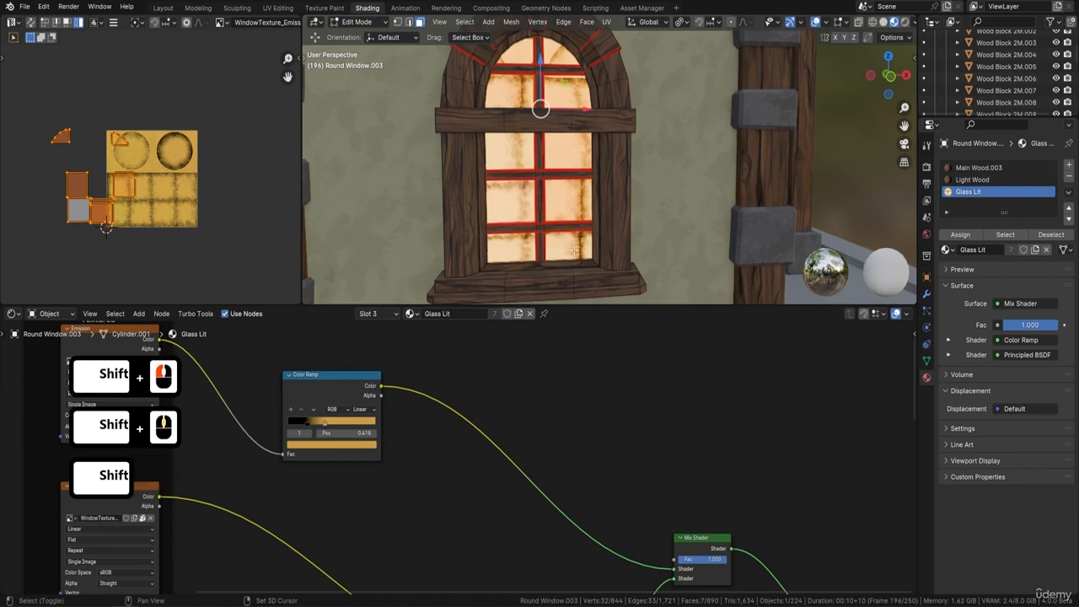
left_click(566, 245, "shift")
left_click(512, 245, "shift")
Move the selected panes' UVs to the right onto the window emission texture so the rectangular islands lie within it
scroll(175, 178, "up", 4)
middle_click_drag(174, 178, 255, 122, "shift")
scroll(199, 152, "down", 2)
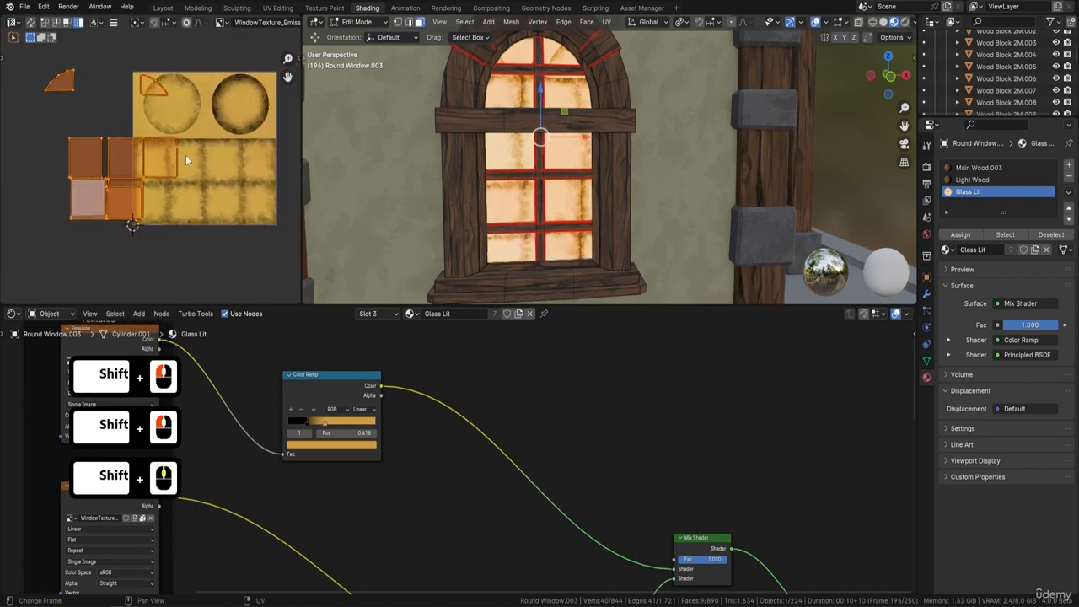
middle_click_drag(185, 155, 159, 153, "shift")
key("g")
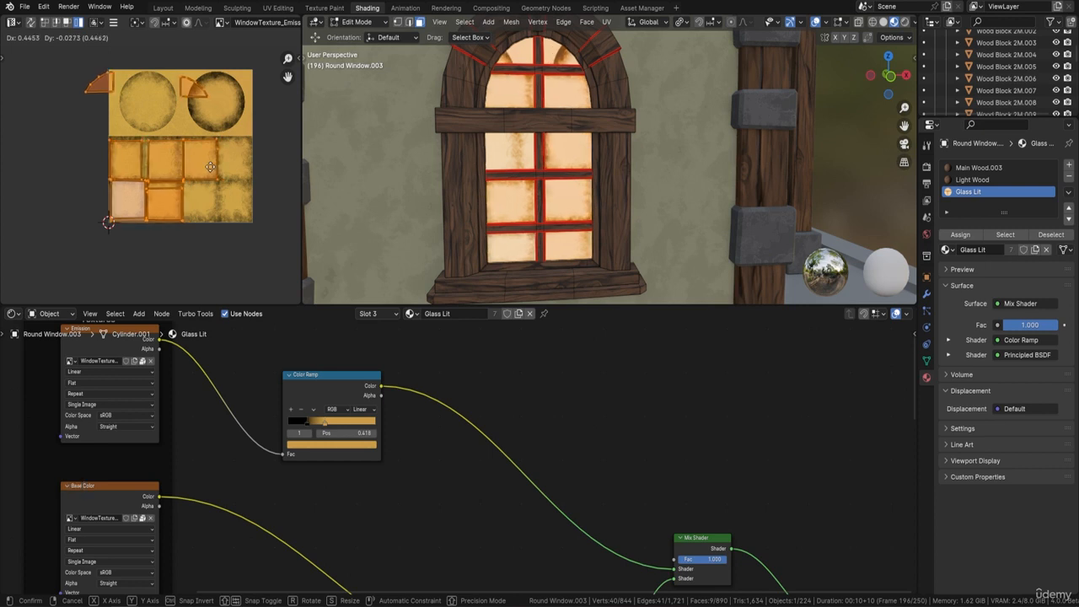
left_click(237, 145)
Fit the two arched panes' UV islands into the upper quarters of the lighter circle on the window texture
scroll(238, 140, "up", 2)
scroll(238, 140, "up", 2, "shift")
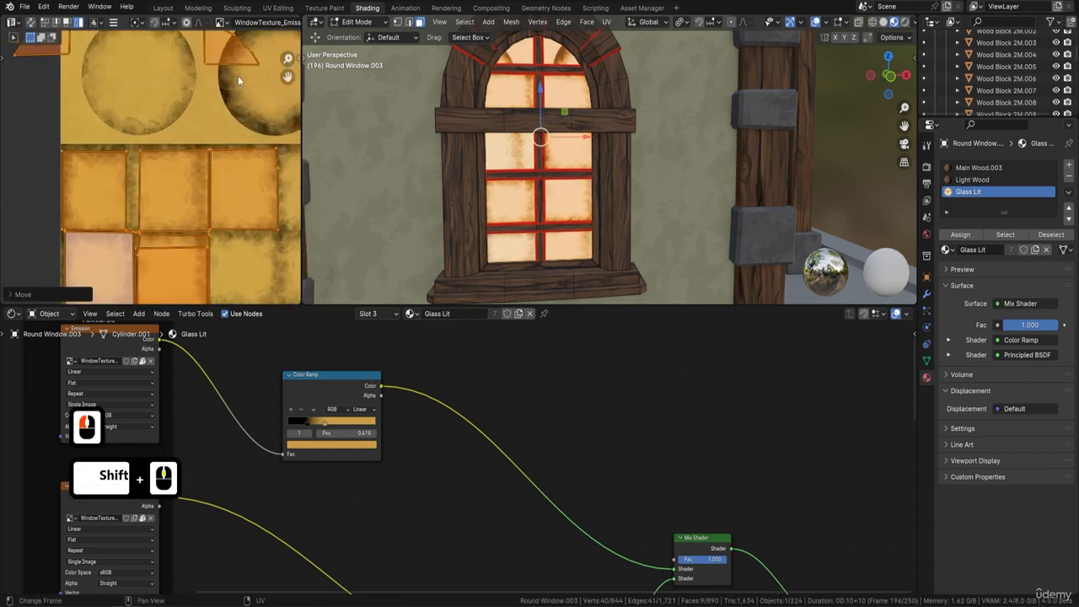
scroll(234, 80, "up", 2, "shift")
left_click(211, 108)
key("g")
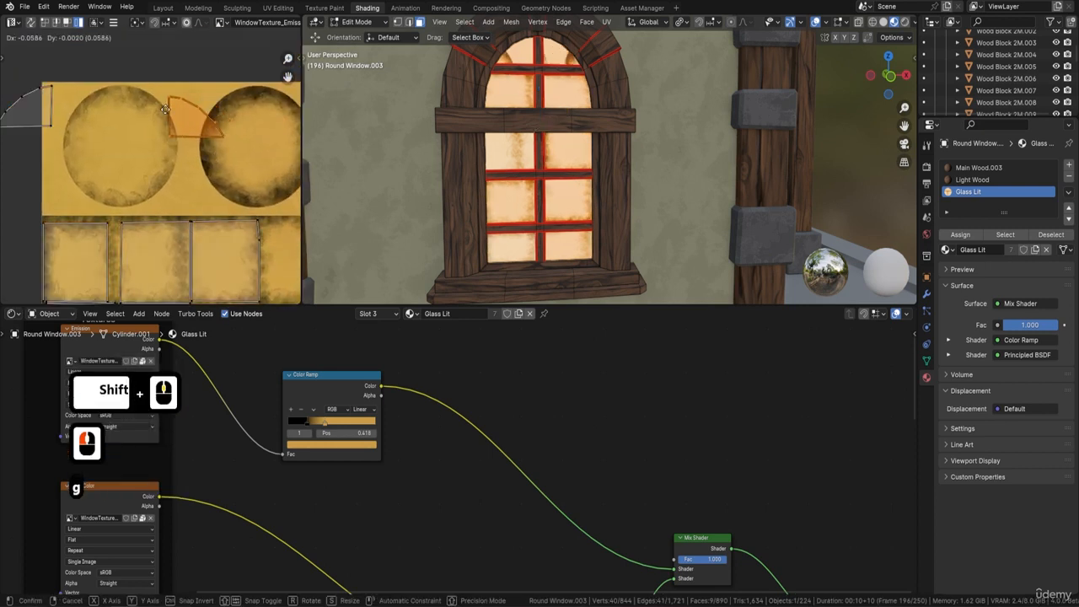
left_click(146, 101)
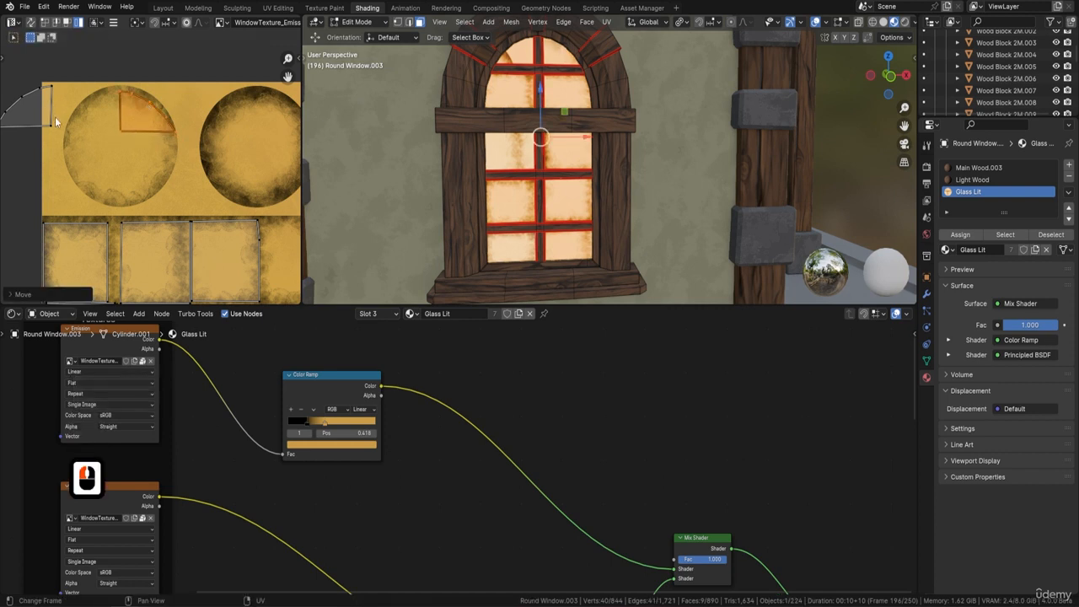
left_click(54, 117)
key("g")
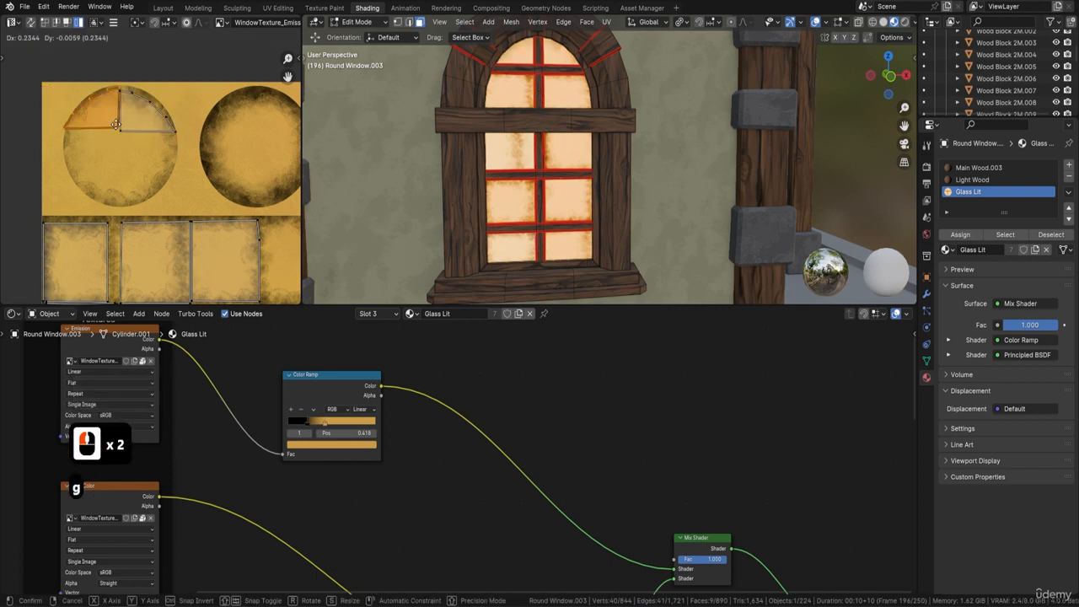
left_click(118, 124)
scroll(605, 107, "down", 2)
middle_click_drag(605, 107, 595, 126)
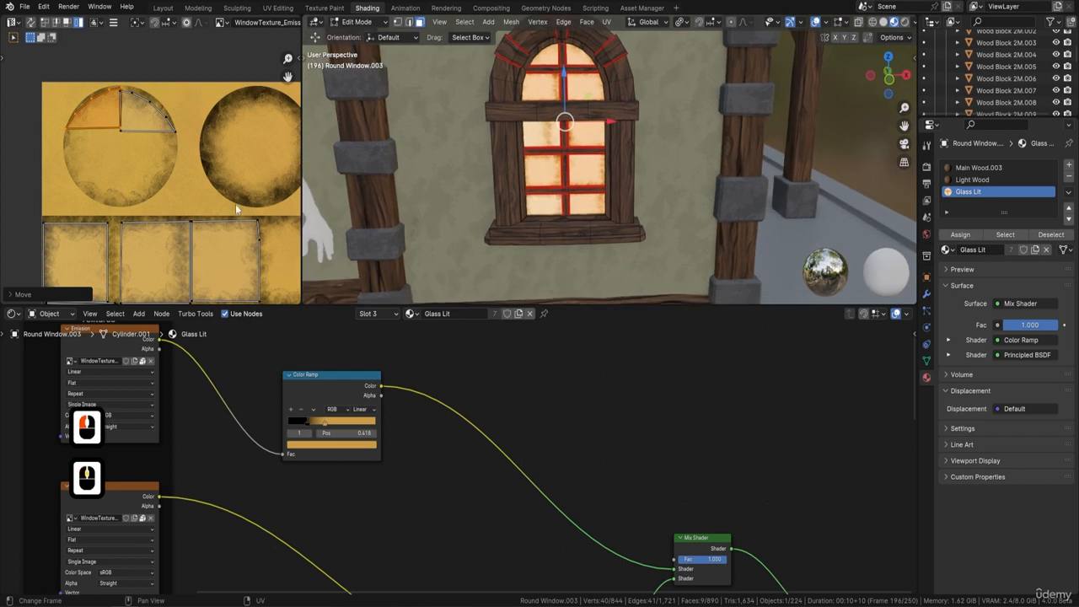
Spread the stacked rectangular pane UV islands over separate squares of the window texture to vary the glass
scroll(235, 204, "down", 3)
left_click(191, 199, "shift")
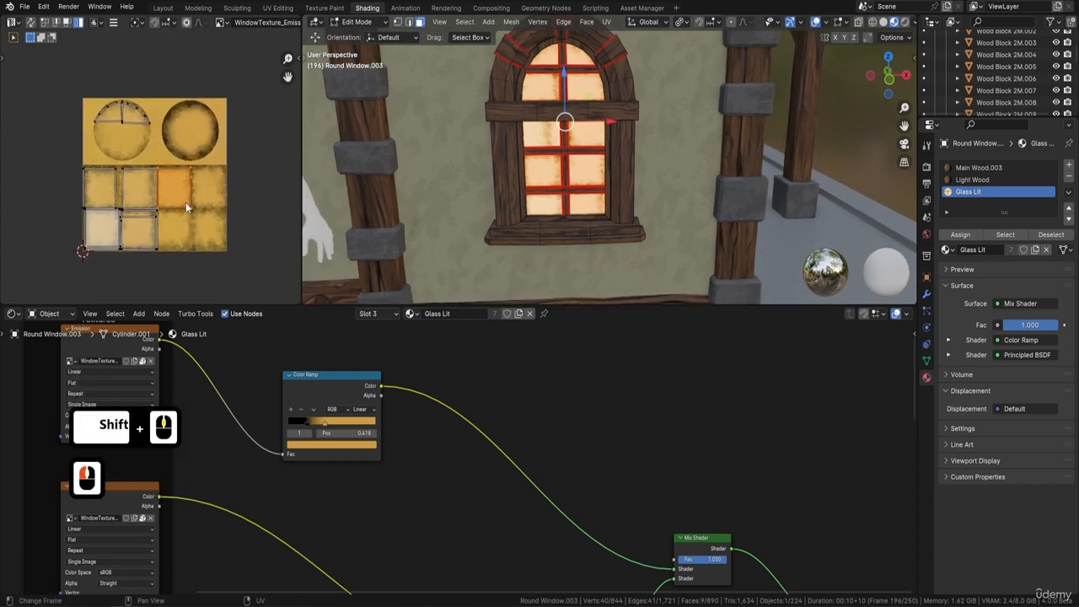
key("g")
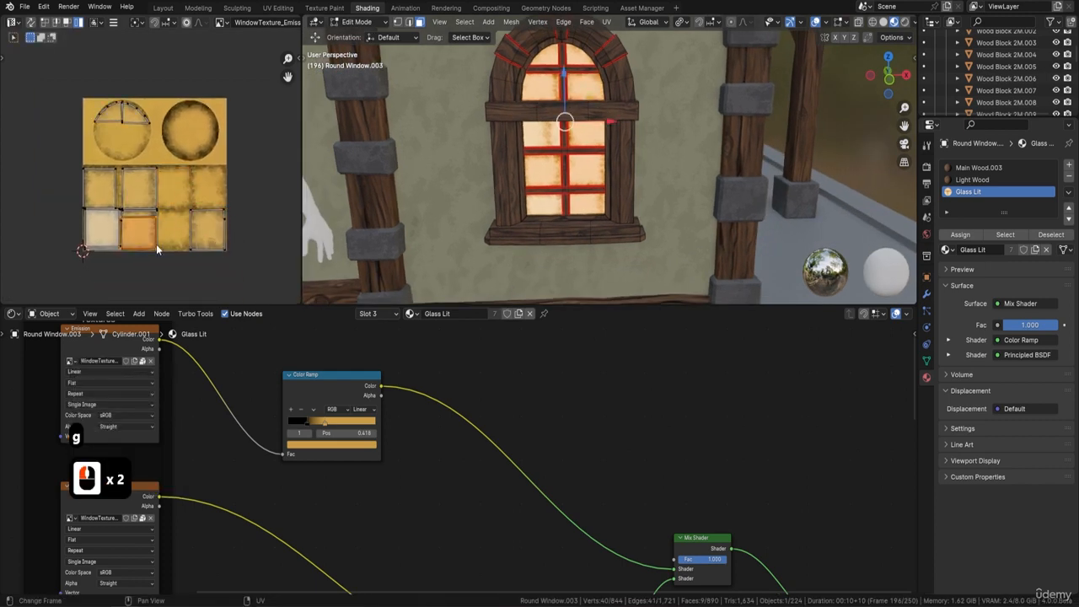
key("g")
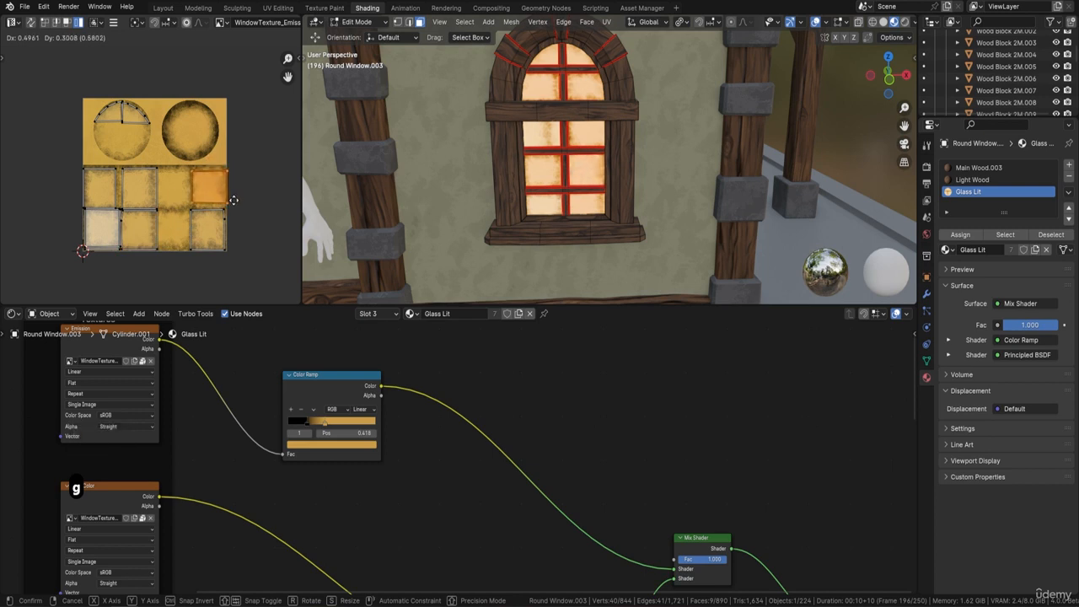
left_click(232, 199)
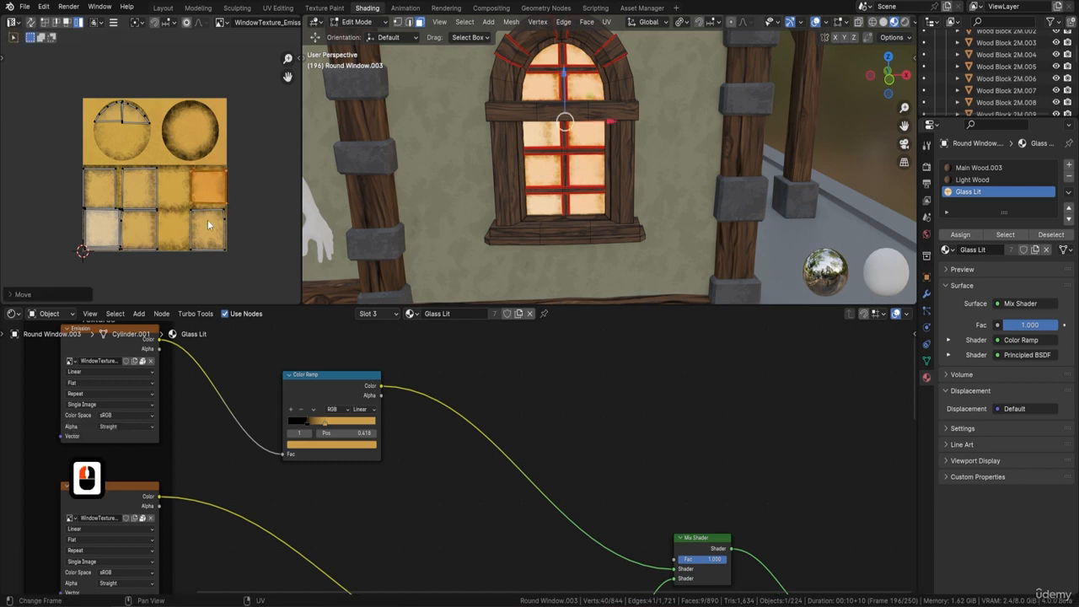
double_click(157, 198)
key("g")
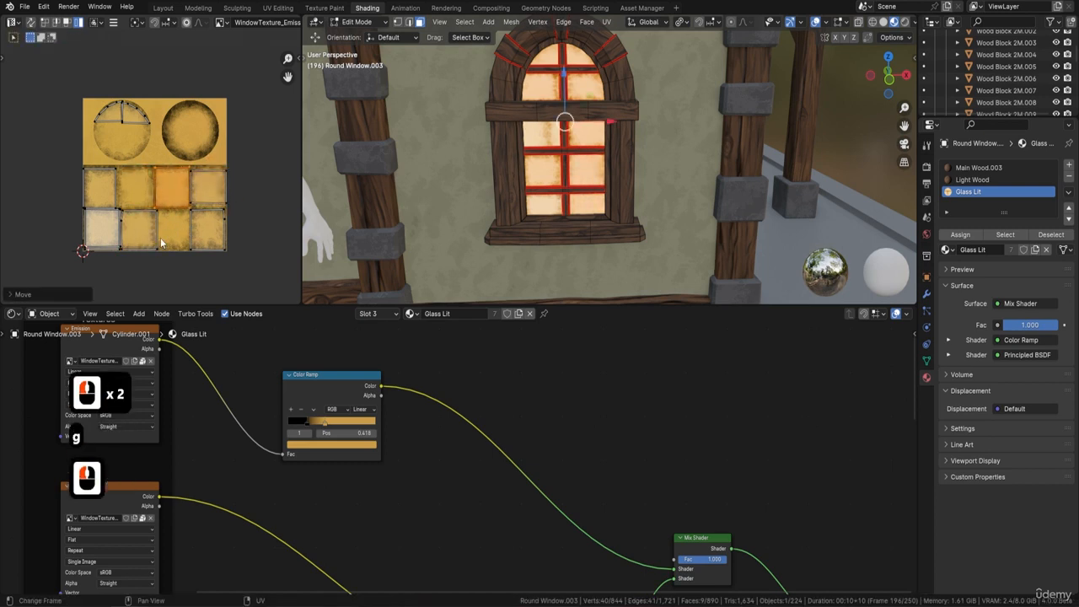
left_click(103, 219)
key("g")
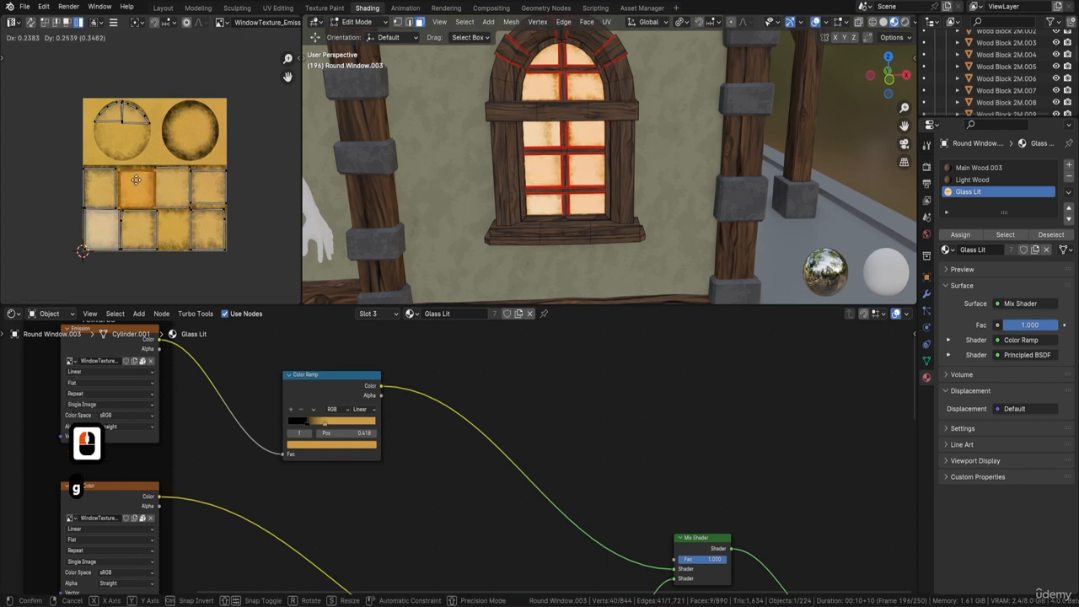
left_click(136, 180)
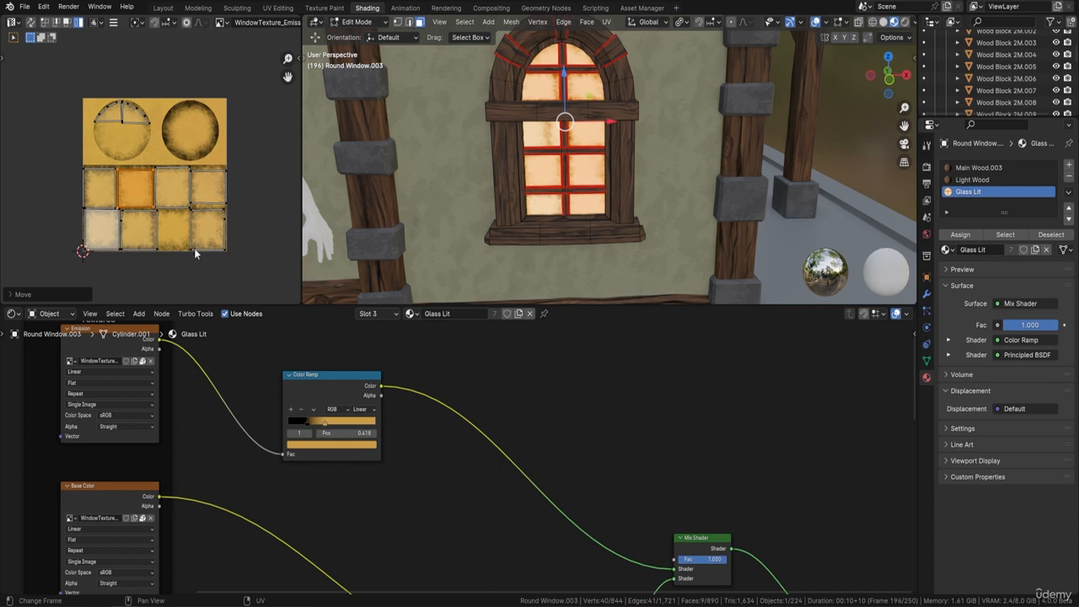
Select the remaining pane below the window's crossbar, move its UVs onto the third square of the texture's lower row, and leave Edit Mode
scroll(523, 170, "up", 2)
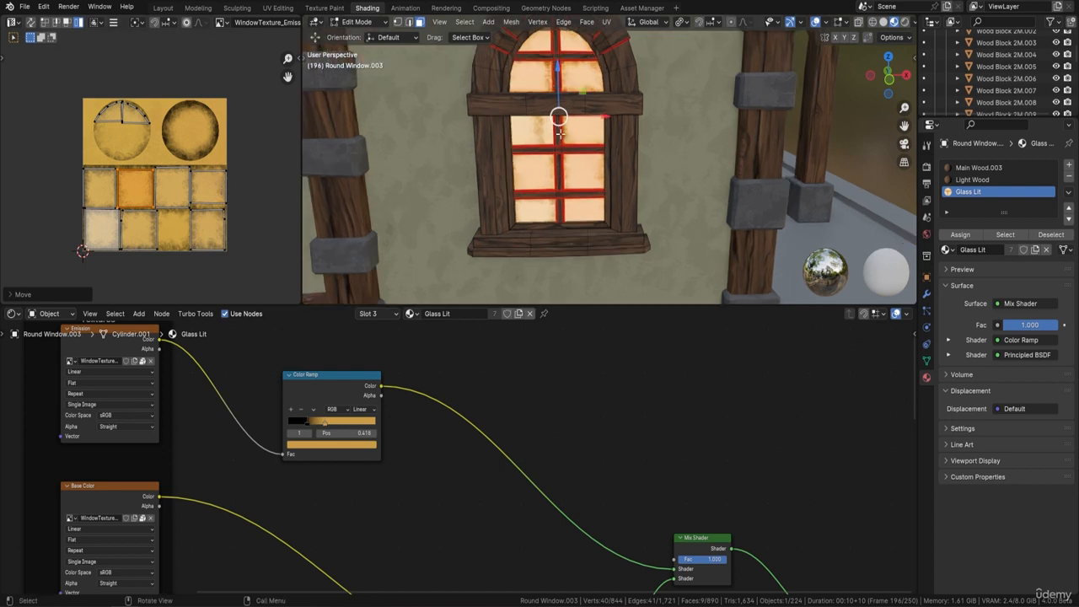
left_click(526, 125)
scroll(121, 209, "down", 2)
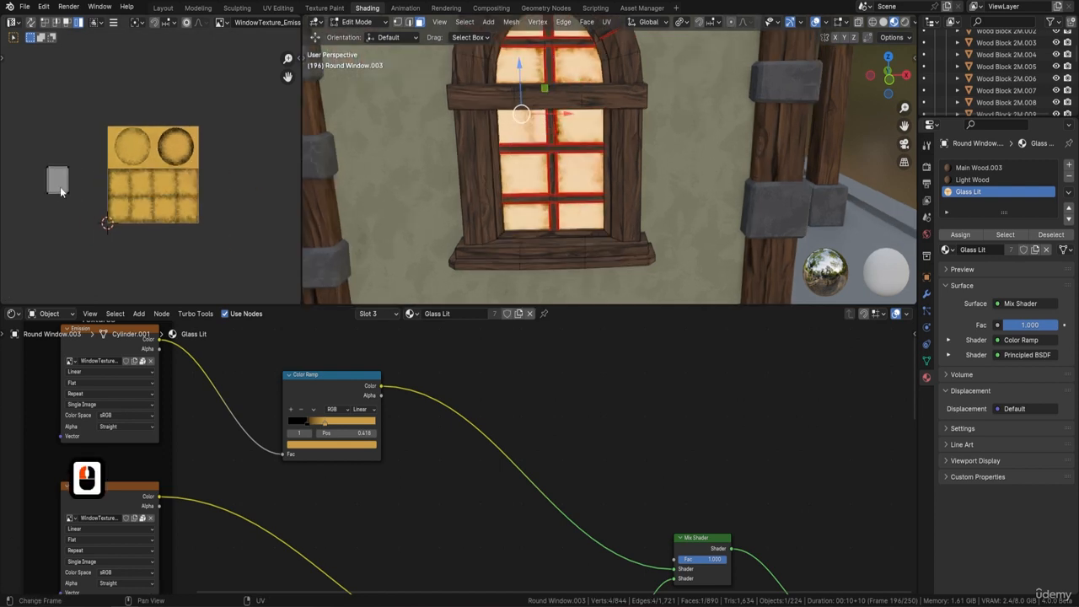
left_click(67, 191)
key("g")
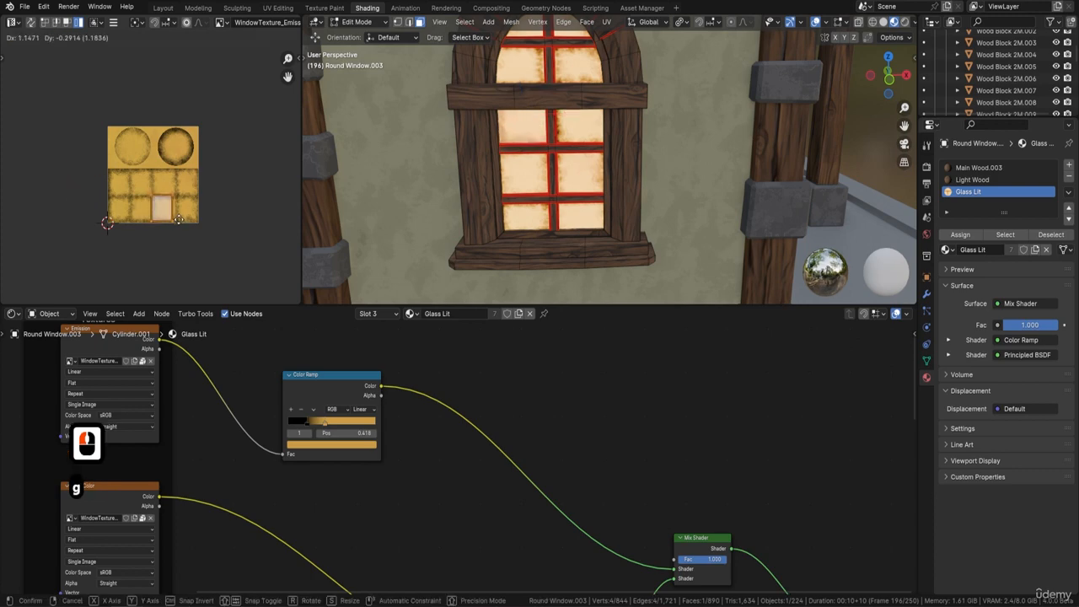
left_click(176, 217)
key("Tab")
Switch the viewport to rendered shading and deselect everything to show the lit windows on the house front
scroll(580, 131, "down", 3)
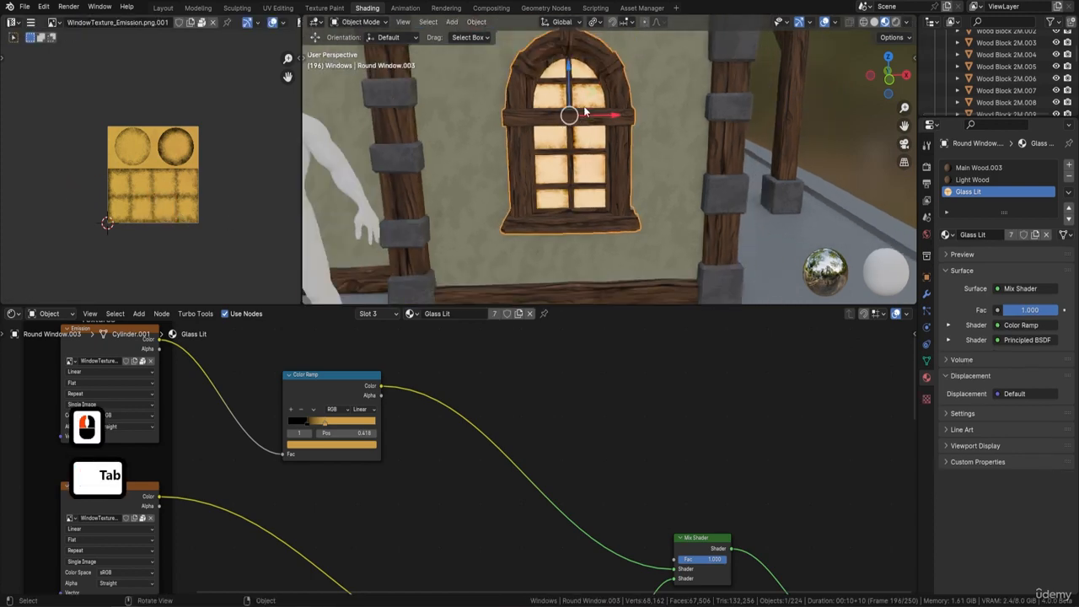
middle_click_drag(584, 110, 621, 153, "shift")
scroll(591, 127, "down", 4)
mouse_move(566, 91)
middle_mouse_down("shift")
mouse_move(579, 187)
mouse_move(623, 183)
mouse_move(614, 157)
middle_mouse_up("shift")
scroll(579, 187, "down", 1)
left_click(896, 23)
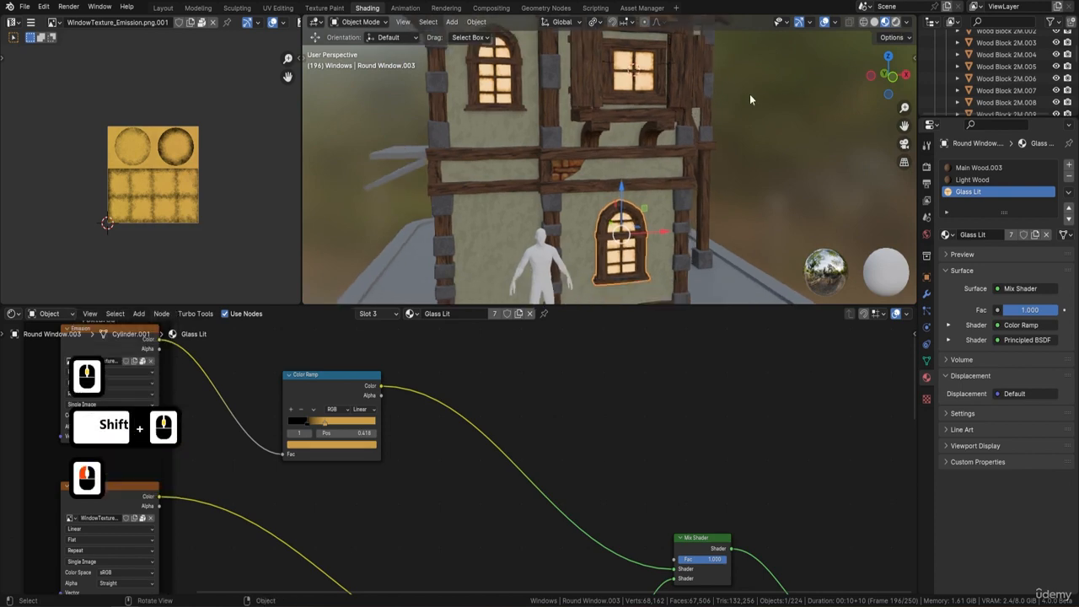
key("a")
key("a")
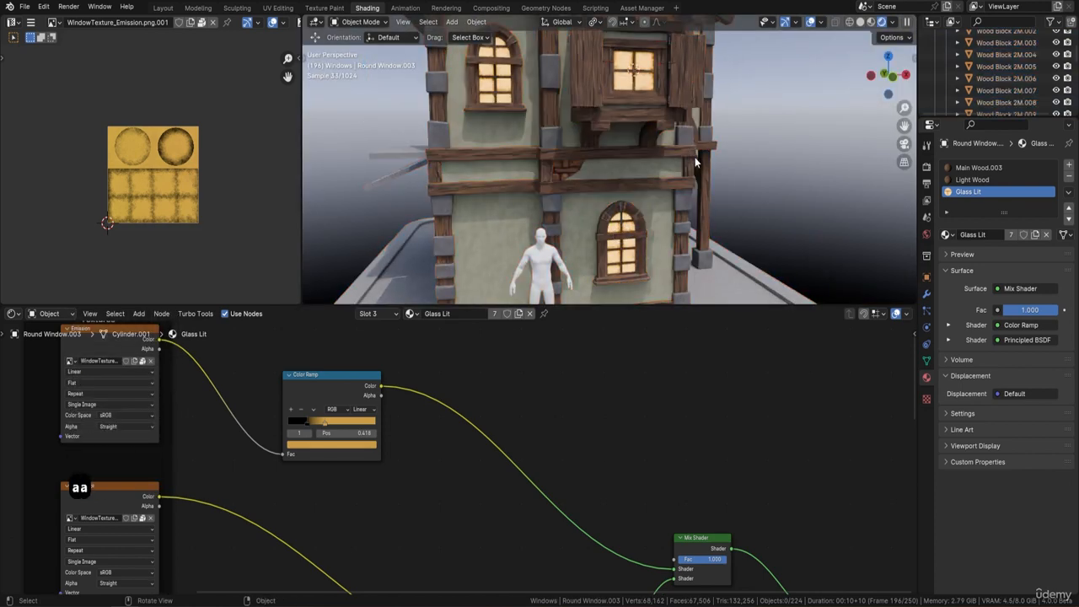
middle_click_drag(699, 165, 678, 183)
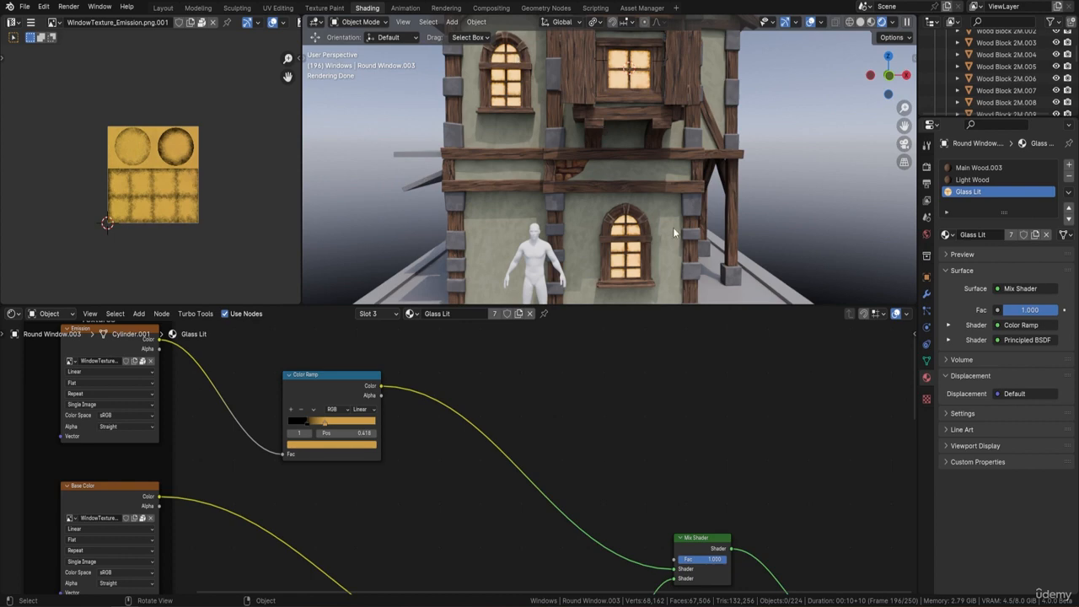
Shift the UVs of the ground-floor round window's upper-left rectangular pane slightly left to fit the second square of the texture's lower row
middle_click_drag(669, 242, 634, 217, "shift")
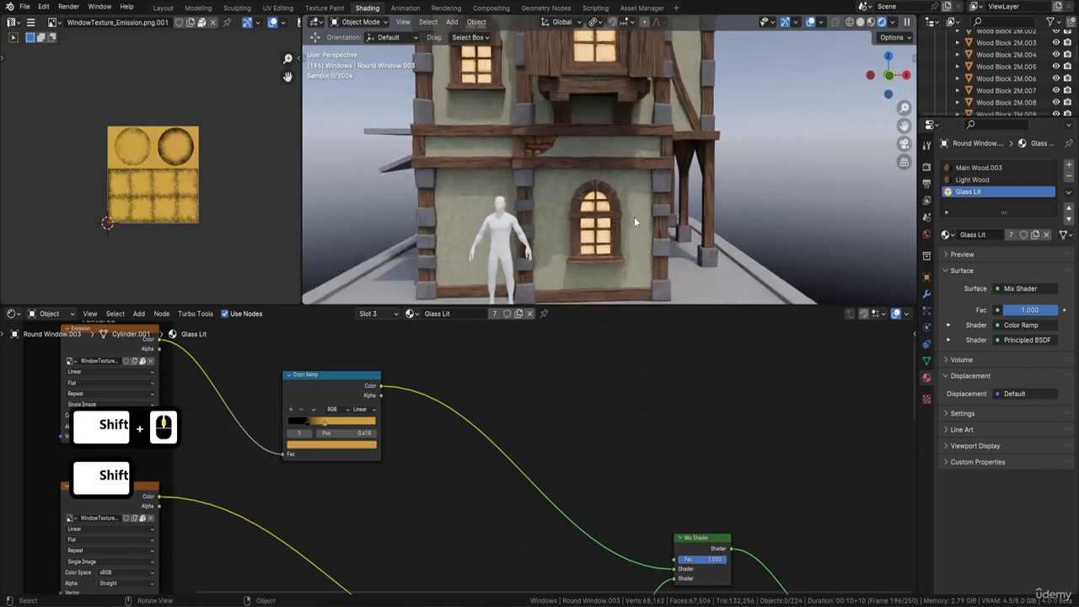
scroll(634, 217, "up", 4)
middle_click_drag(588, 254, 576, 212, "shift")
left_click(576, 212)
key("Tab")
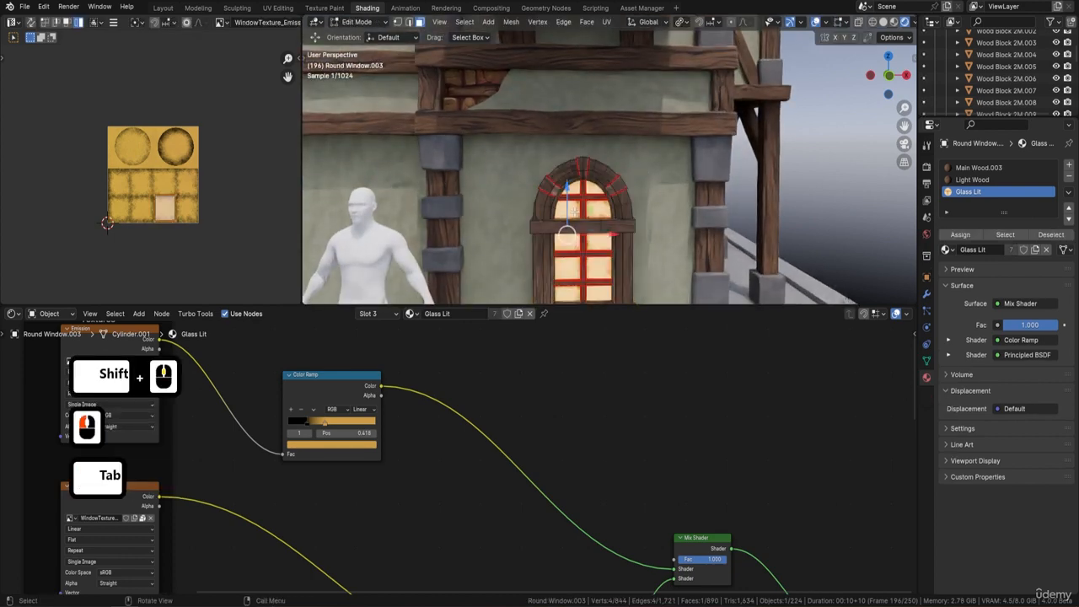
left_click(576, 212)
scroll(169, 214, "up", 4)
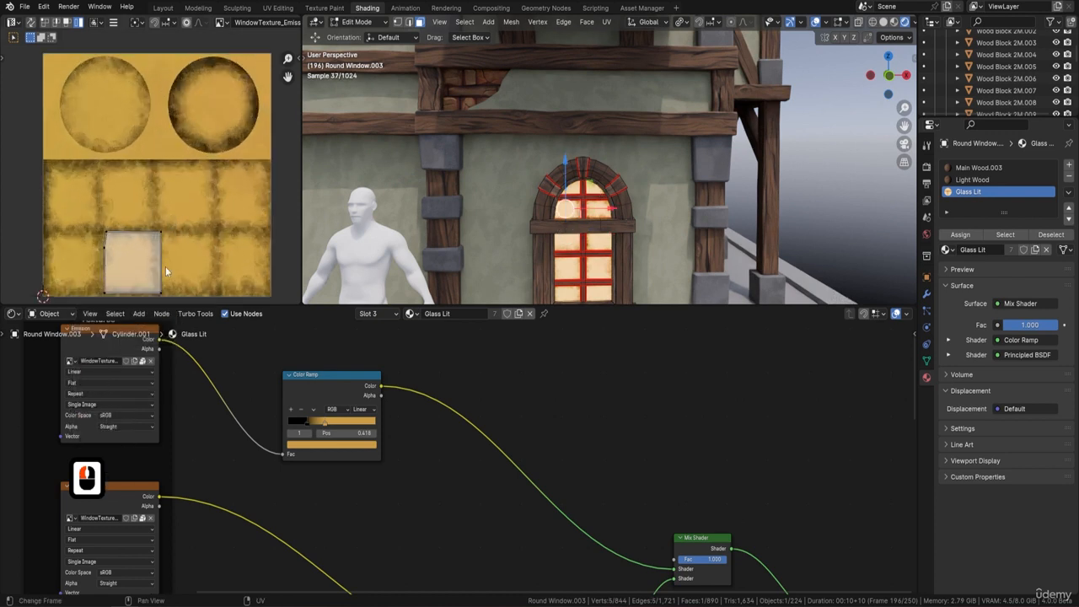
middle_click_drag(165, 266, 170, 177, "shift")
left_click(174, 200)
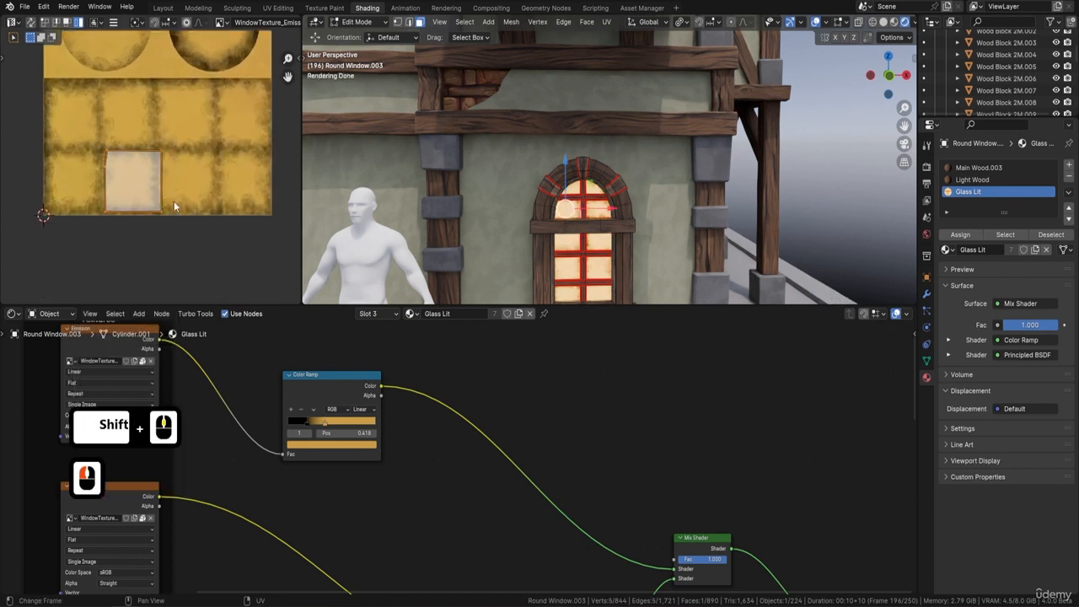
key("g")
left_click(179, 211)
key("Tab")
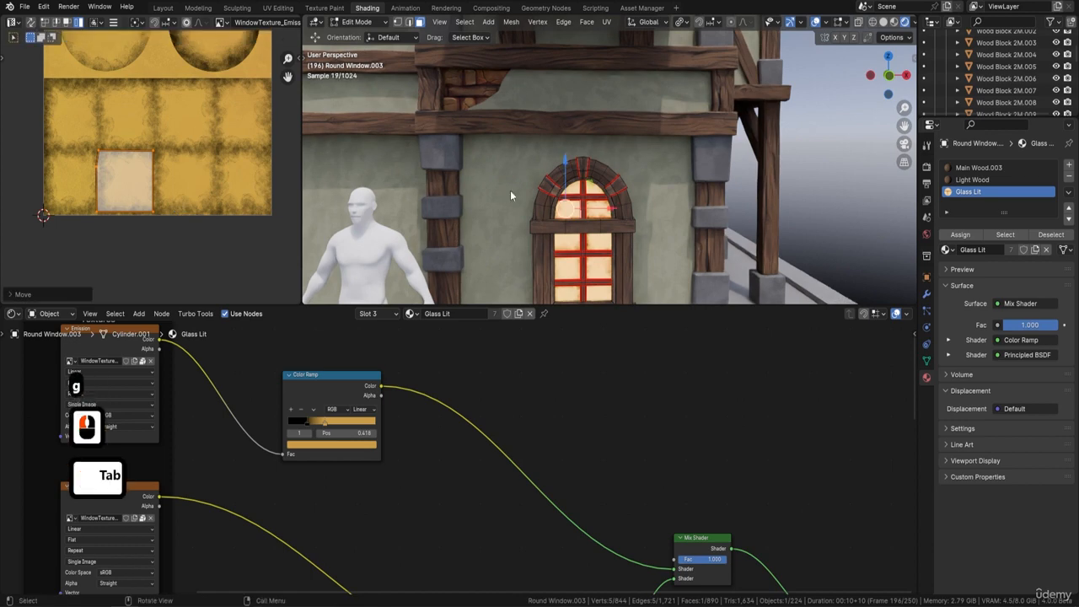
Deselect everything and examine the lit windows on the whole house in rendered shading
scroll(630, 176, "down", 4)
middle_click_drag(603, 116, 641, 132)
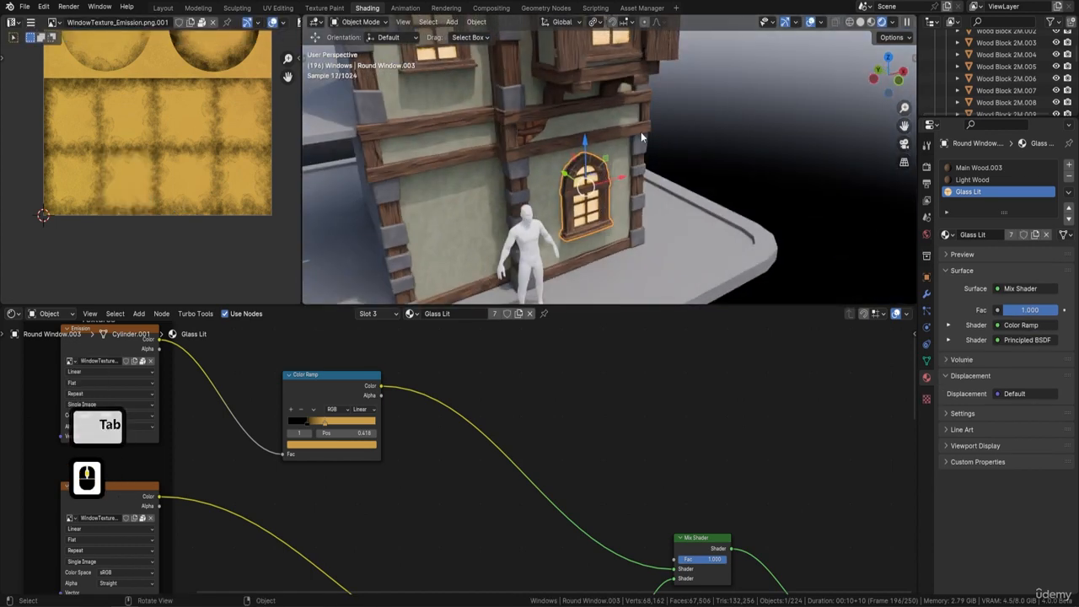
key("a")
key("a")
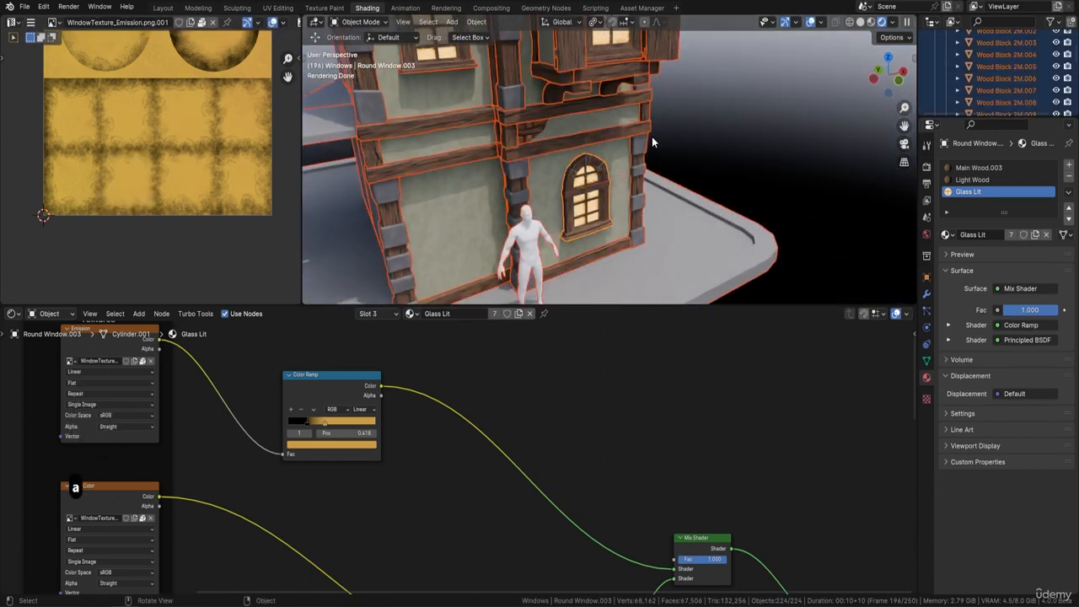
scroll(630, 125, "down", 2)
middle_click_drag(624, 101, 637, 145, "shift")
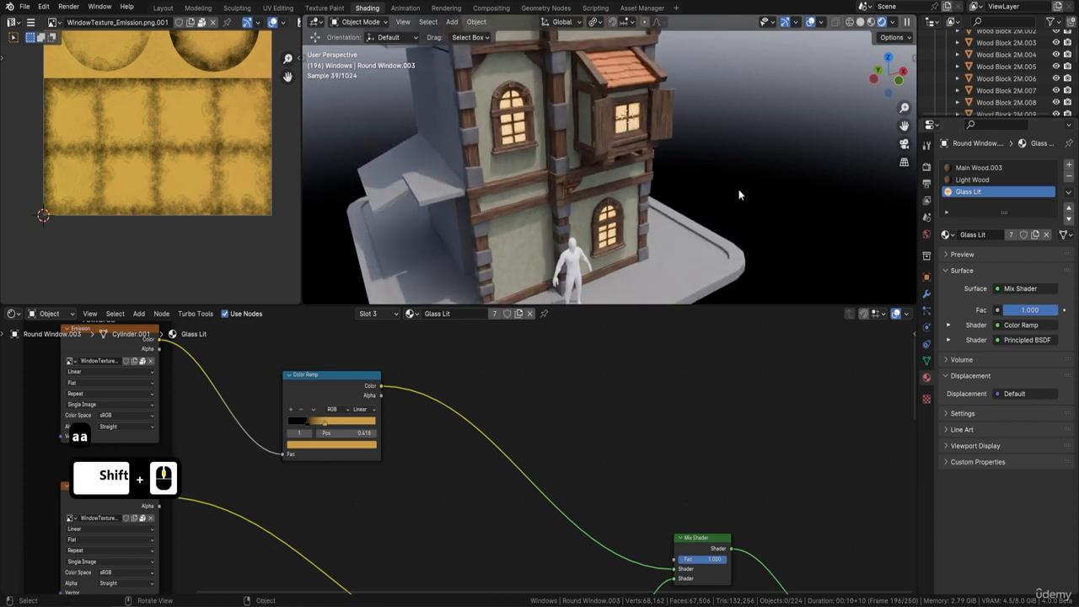
scroll(739, 190, "down", 1)
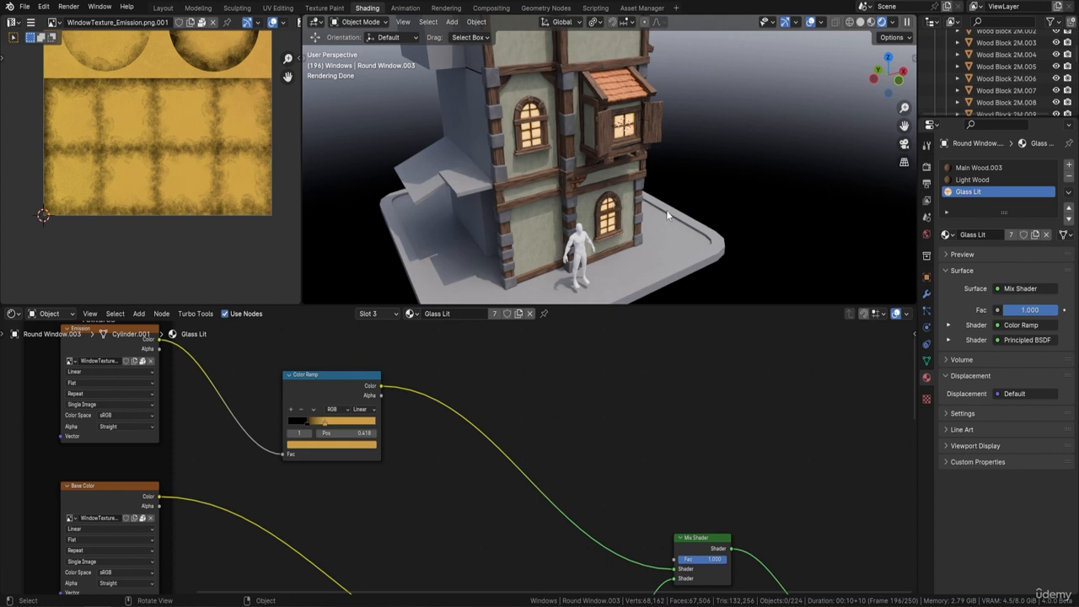
scroll(657, 179, "down", 2)
middle_click_drag(668, 138, 670, 181, "shift")
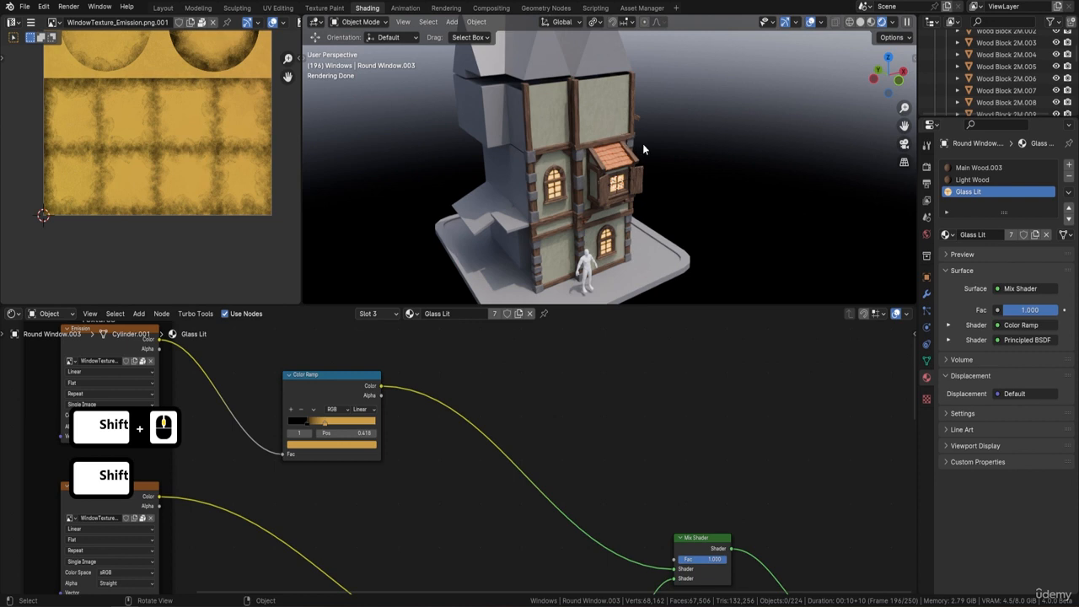